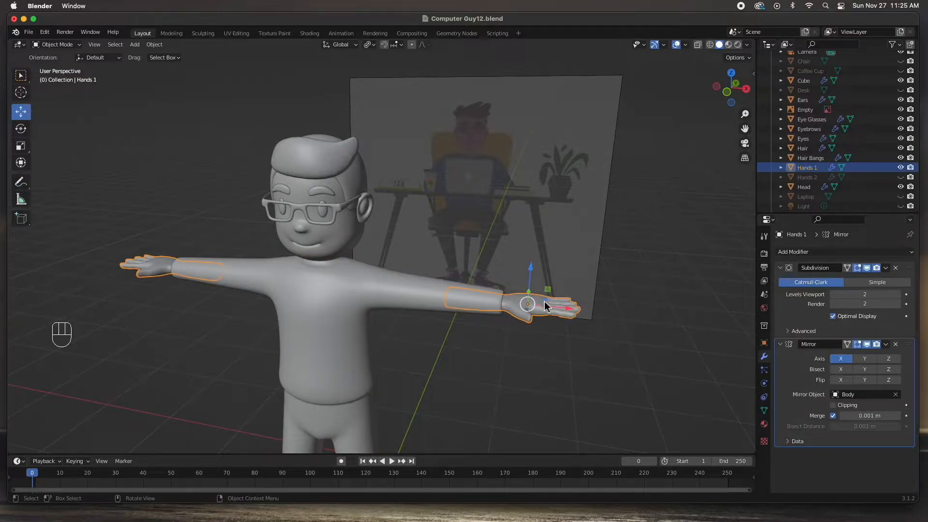
pyautogui.click(466, 372)
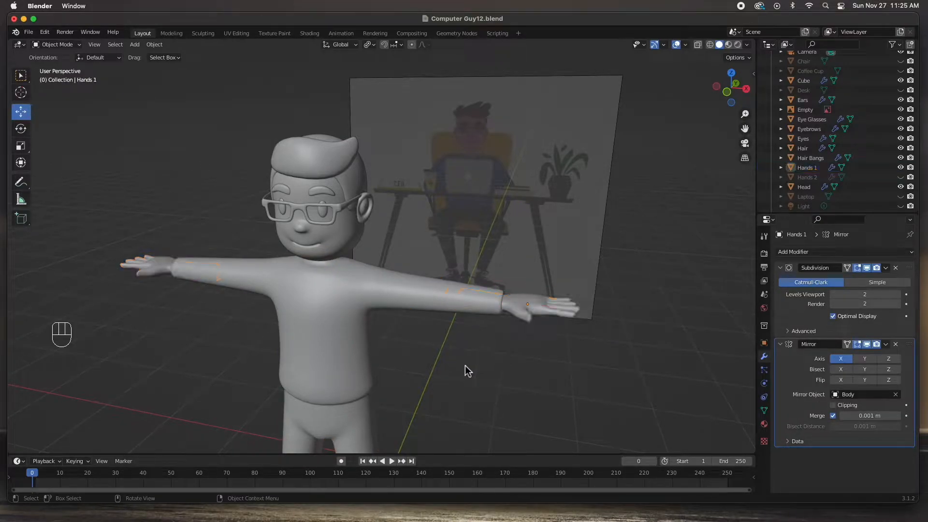
pyautogui.keyDown('shift'); pyautogui.moveTo(460, 374); pyautogui.dragTo(463, 195, button='middle'); pyautogui.keyUp('shift')
pyautogui.keyDown('shift'); pyautogui.moveTo(465, 279); pyautogui.dragTo(459, 100, button='middle'); pyautogui.keyUp('shift')
pyautogui.scroll(3, 396, 338)
pyautogui.keyDown('shift'); pyautogui.moveTo(396, 314); pyautogui.dragTo(389, 264, button='middle'); pyautogui.keyUp('shift')
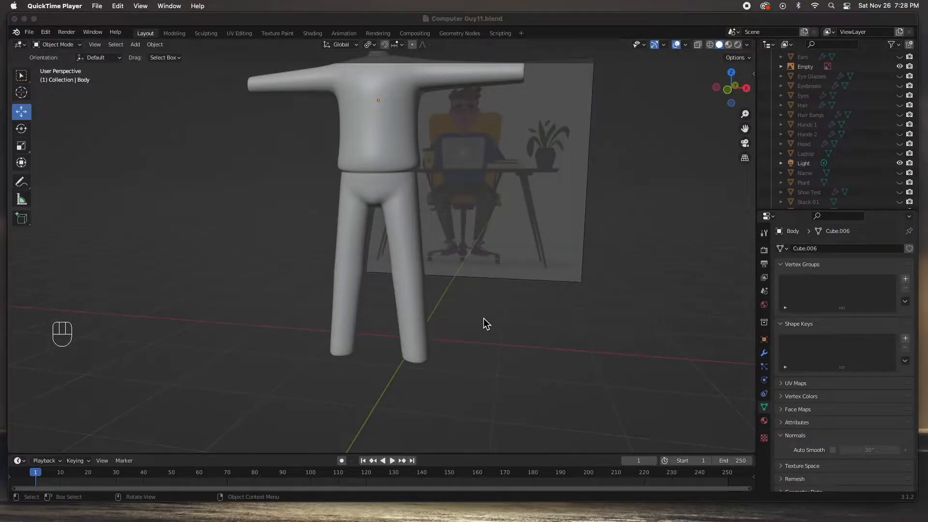
# Raise the background reference image's opacity to about 0.395, examine the character's shoes up close, and dim the image again
pyautogui.click(413, 312)
pyautogui.click(495, 256)
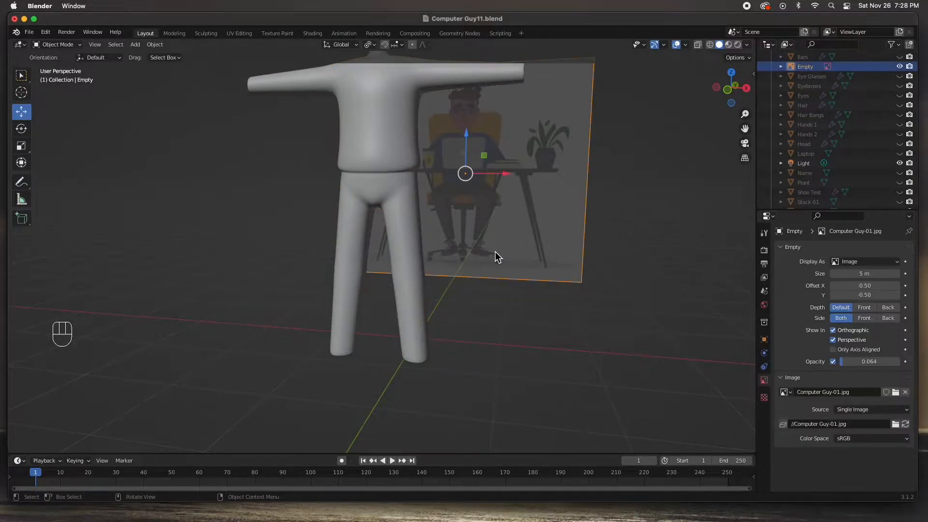
pyautogui.press('KP_Decimal')
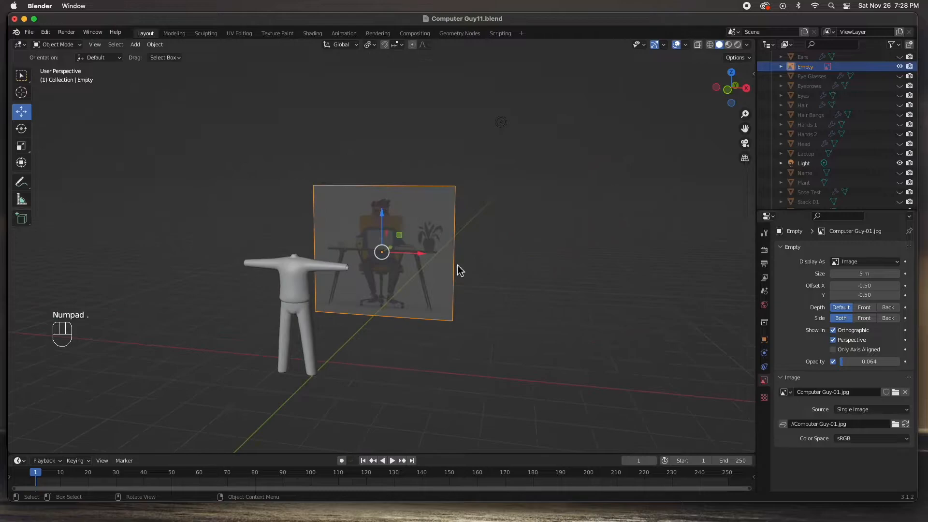
pyautogui.scroll(5, 392, 313)
pyautogui.keyDown('shift'); pyautogui.moveTo(410, 422); pyautogui.dragTo(445, 202, button='middle'); pyautogui.keyUp('shift')
pyautogui.moveTo(851, 362); pyautogui.dragTo(871, 362)
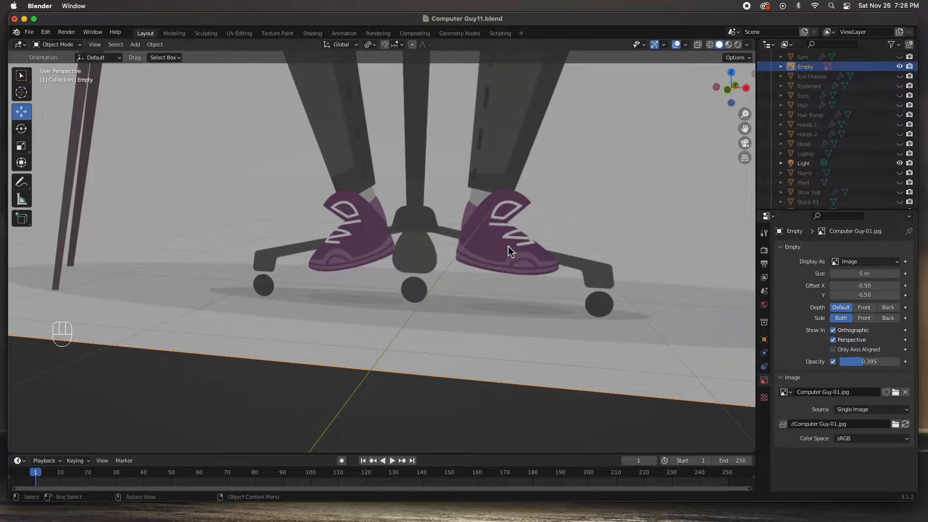
pyautogui.scroll(-5, 506, 249)
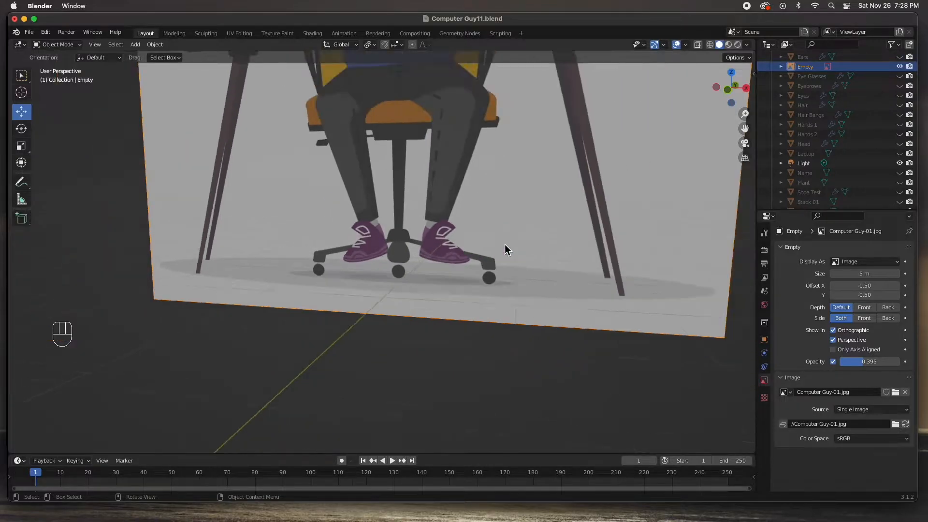
pyautogui.scroll(2, 506, 249)
pyautogui.moveTo(889, 361); pyautogui.dragTo(870, 361)
pyautogui.moveTo(870, 362); pyautogui.dragTo(866, 361)
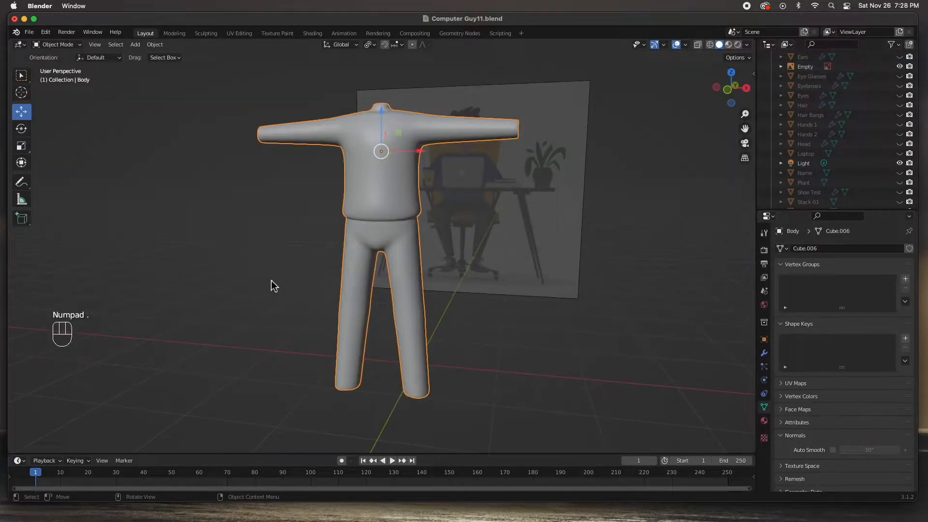
# Add a cube mesh to the scene and scale it down uniformly to a rough shoe-sized block
pyautogui.click(271, 286)
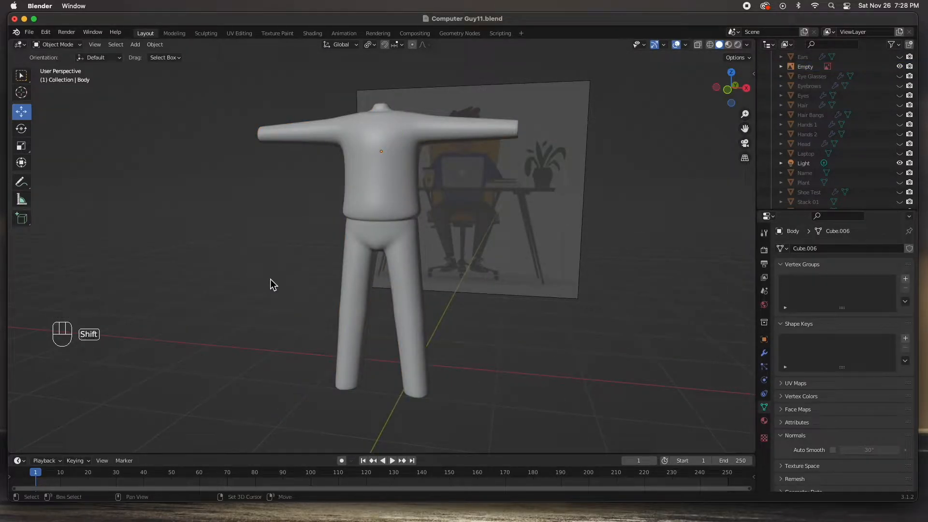
pyautogui.hotkey('shift', 'a')
pyautogui.moveTo(273, 284)
pyautogui.click(310, 289)
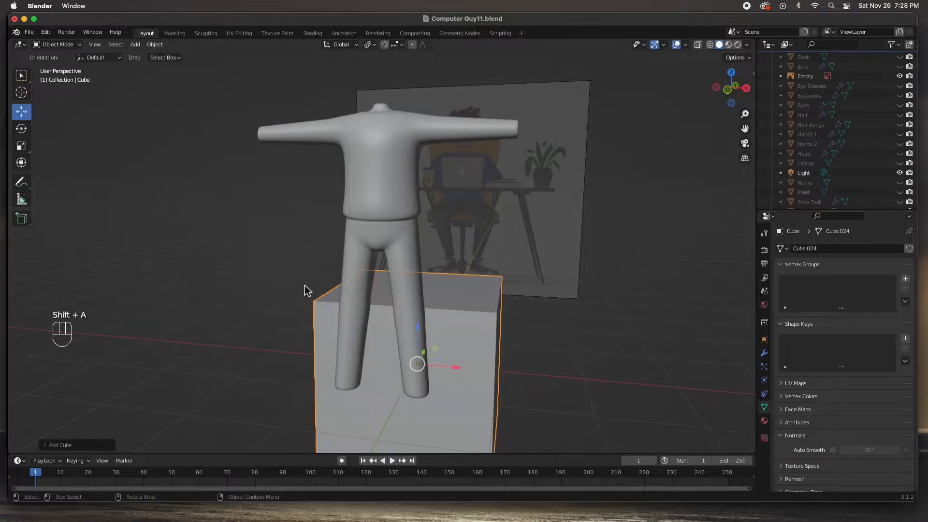
pyautogui.scroll(-4, 502, 353)
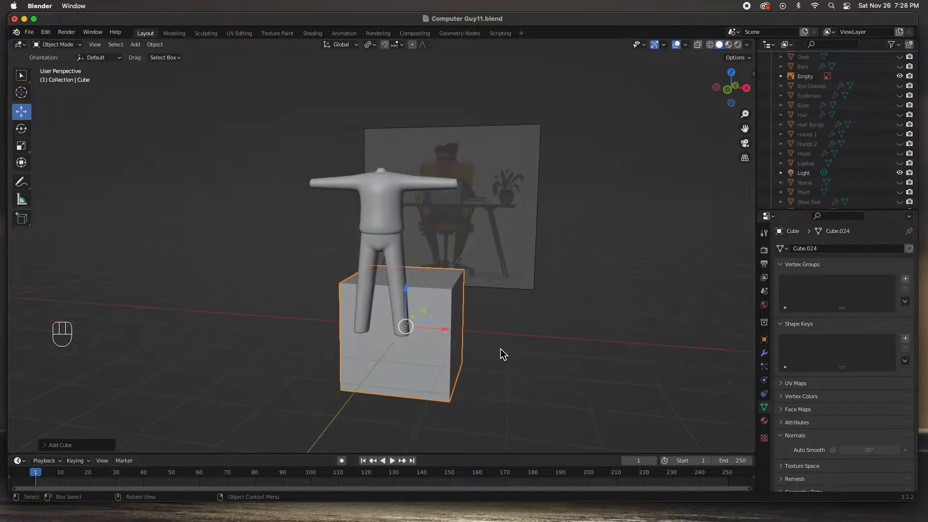
pyautogui.moveTo(502, 352); pyautogui.dragTo(463, 349, button='middle')
pyautogui.press('s')
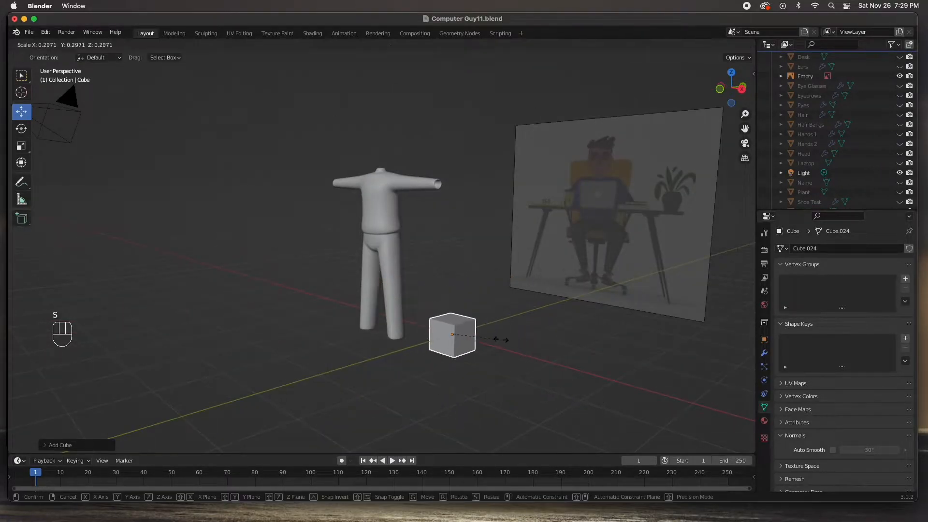
pyautogui.click(476, 336)
# Move the cube along the Y and Z axes so it sits just below the trouser legs
pyautogui.moveTo(477, 337); pyautogui.dragTo(416, 348)
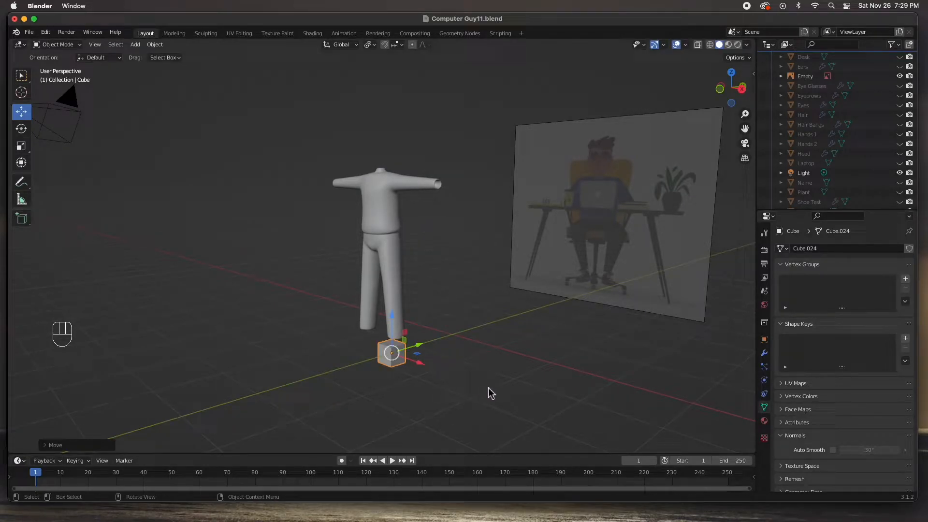
pyautogui.press('KP_3')
pyautogui.moveTo(437, 363)
pyautogui.mouseDown()
pyautogui.moveTo(412, 363)
pyautogui.moveTo(423, 363)
pyautogui.mouseUp()
pyautogui.moveTo(386, 328); pyautogui.dragTo(383, 317)
pyautogui.moveTo(383, 317); pyautogui.dragTo(445, 325, button='middle')
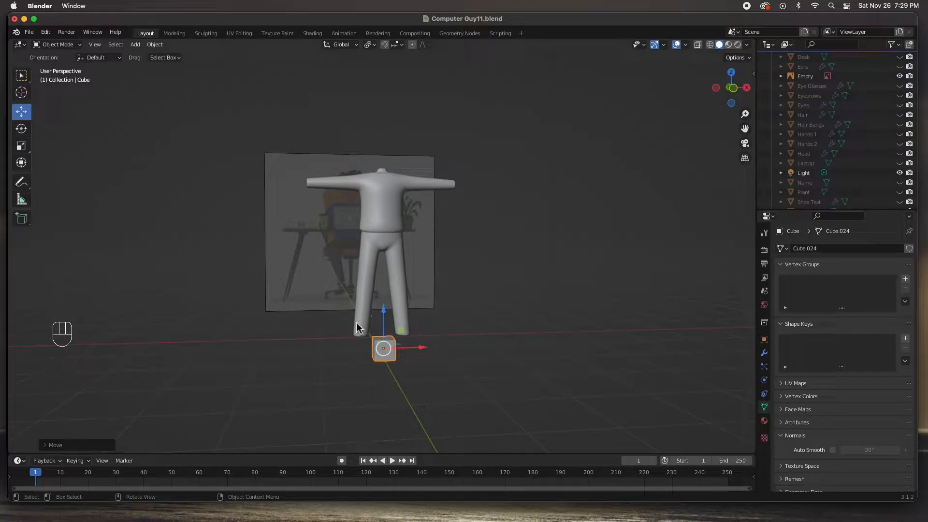
# Extrude the cube's front face forward along Y twice to form the length of the shoe
pyautogui.press('KP_3')
pyautogui.press('KP_Decimal')
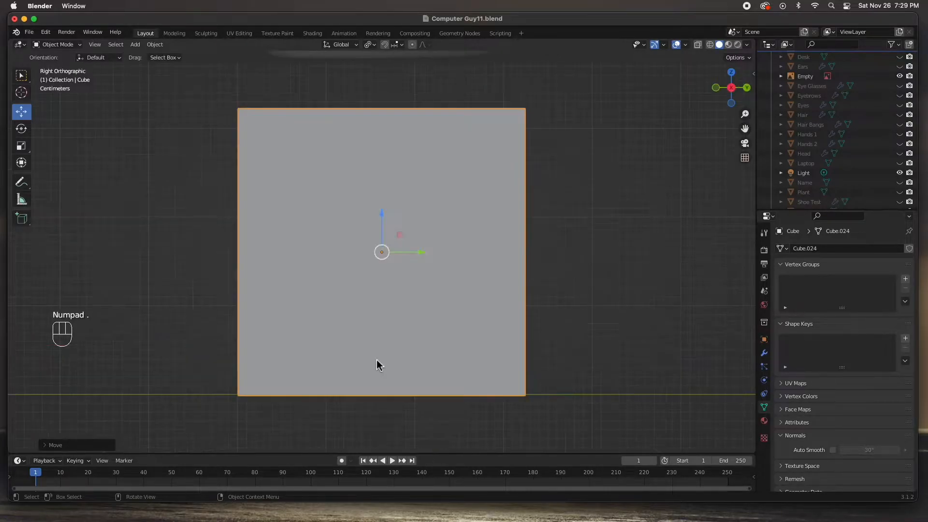
pyautogui.moveTo(358, 299); pyautogui.dragTo(401, 300, button='middle')
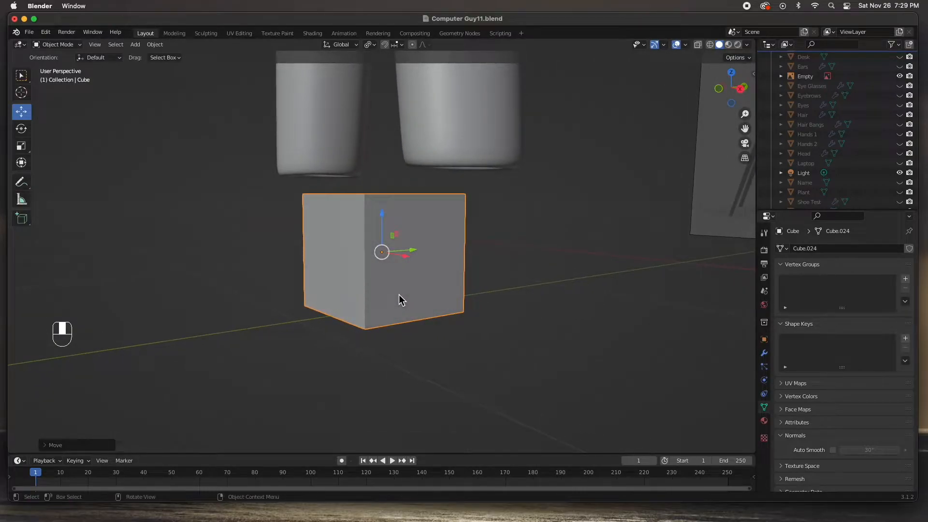
pyautogui.press('Tab')
pyautogui.click(333, 258)
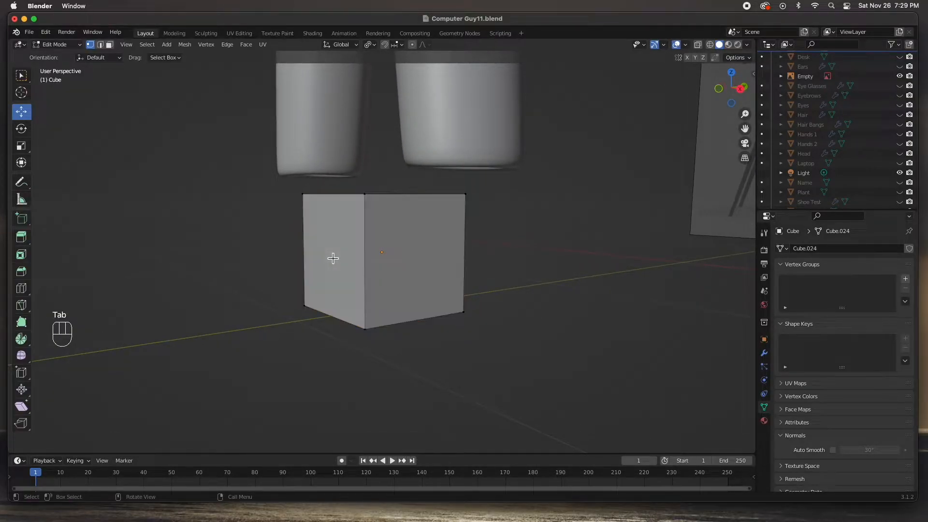
pyautogui.press('3')
pyautogui.click(341, 256)
pyautogui.press('KP_3')
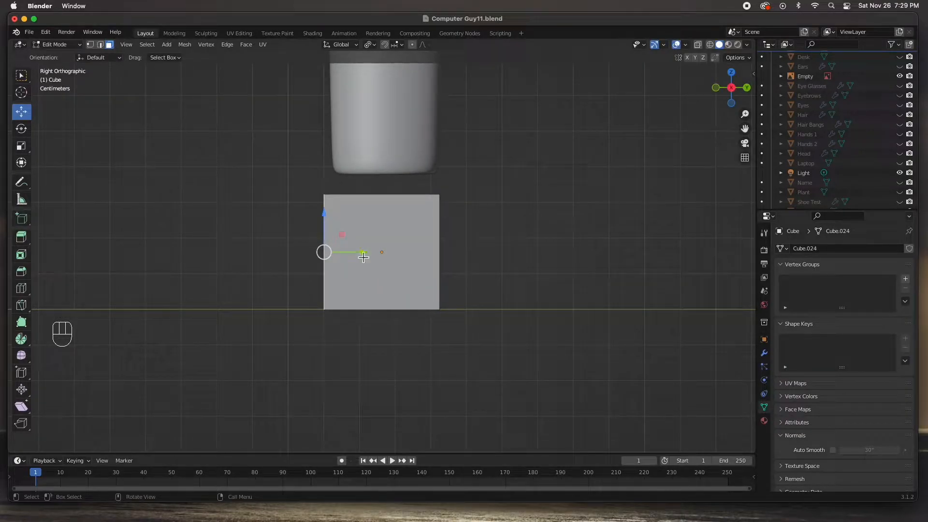
pyautogui.press('e')
pyautogui.click(304, 255)
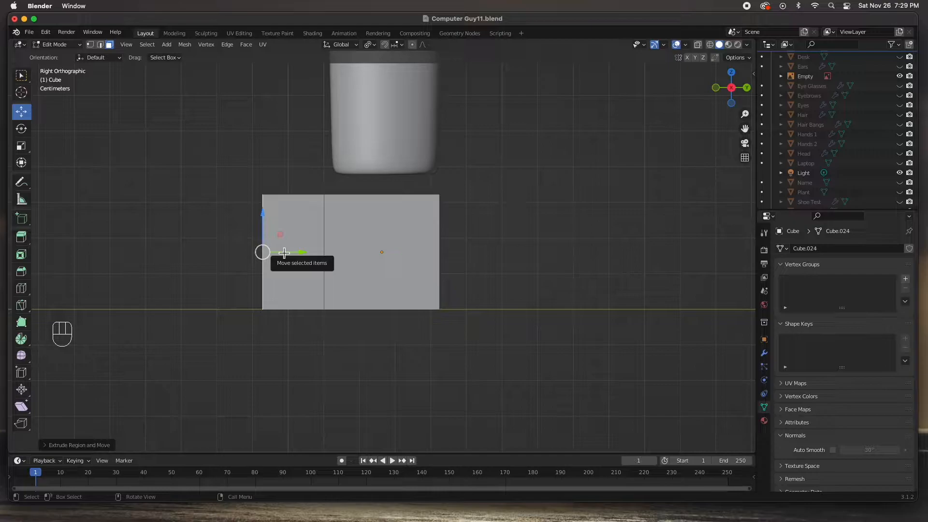
pyautogui.press('e')
pyautogui.click(228, 250)
pyautogui.moveTo(228, 251); pyautogui.dragTo(313, 290, button='middle')
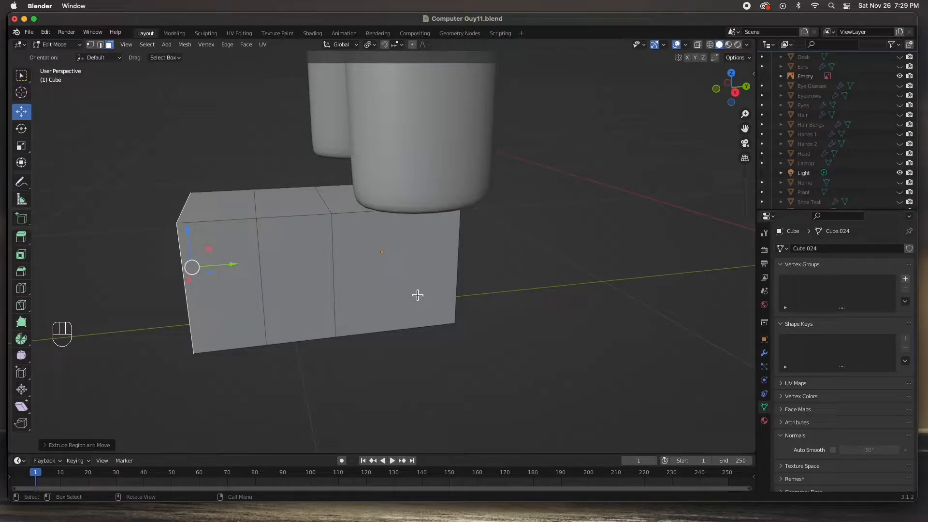
# Leave mesh editing and add a Subdivision Surface modifier to the shoe block
pyautogui.press('Tab')
pyautogui.click(764, 354)
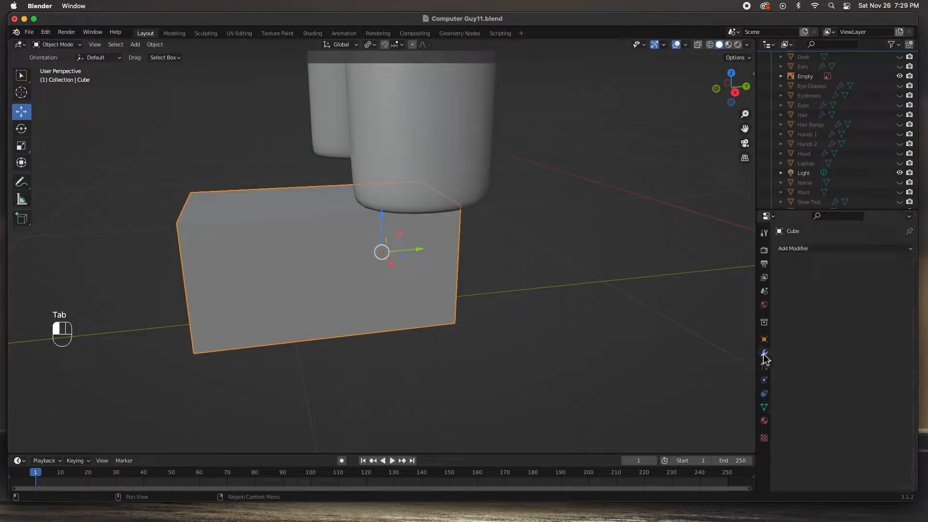
pyautogui.click(843, 248)
pyautogui.click(733, 424)
pyautogui.moveTo(463, 302); pyautogui.dragTo(325, 266, button='middle')
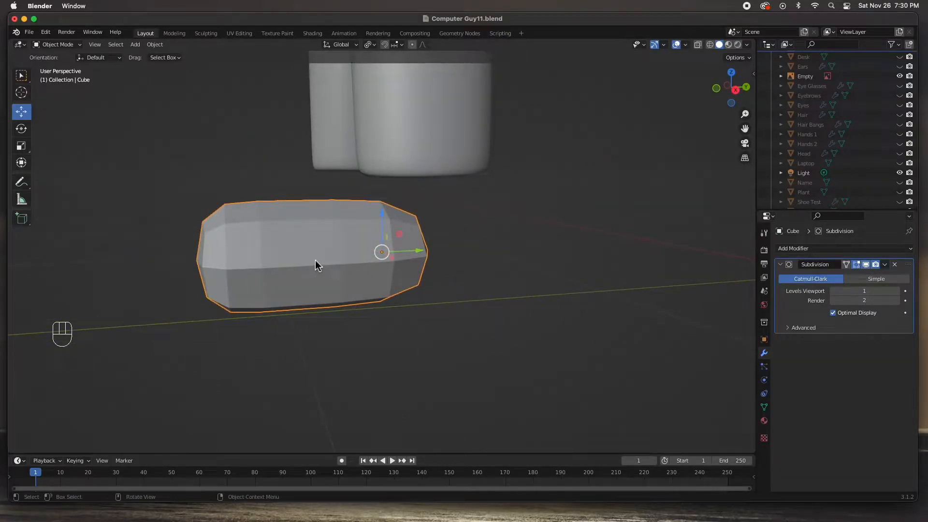
# Extrude the rear top face of the shoe upward twice to form the ankle section reaching into the trouser leg
pyautogui.press('KP_3')
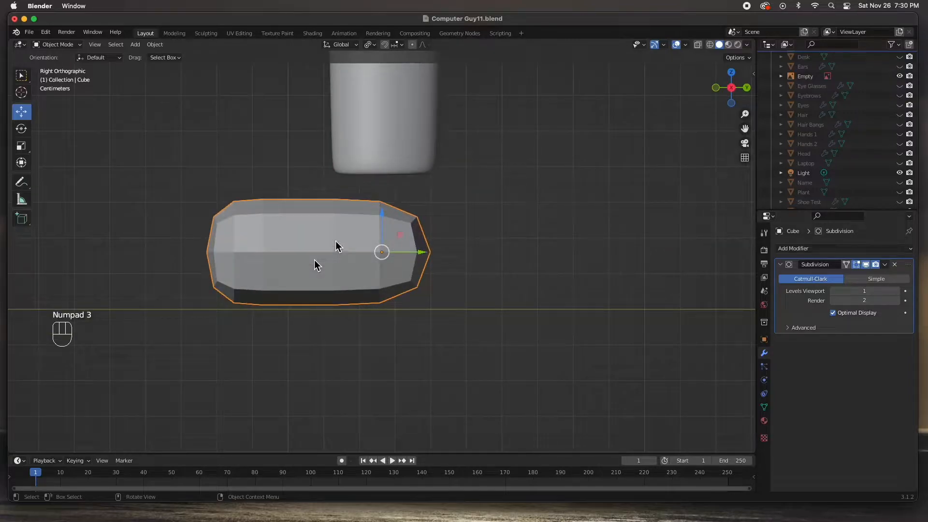
pyautogui.press('Tab')
pyautogui.moveTo(336, 239); pyautogui.dragTo(340, 241, button='middle')
pyautogui.moveTo(356, 202)
pyautogui.mouseDown(button='middle')
pyautogui.moveTo(358, 221)
pyautogui.moveTo(347, 209)
pyautogui.mouseUp(button='middle')
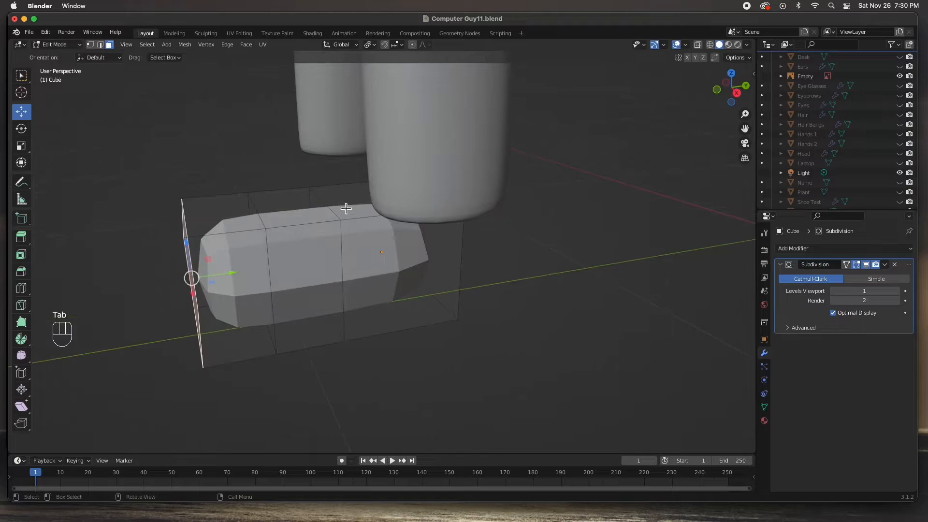
pyautogui.click(348, 207)
pyautogui.moveTo(375, 250); pyautogui.dragTo(437, 248, button='middle')
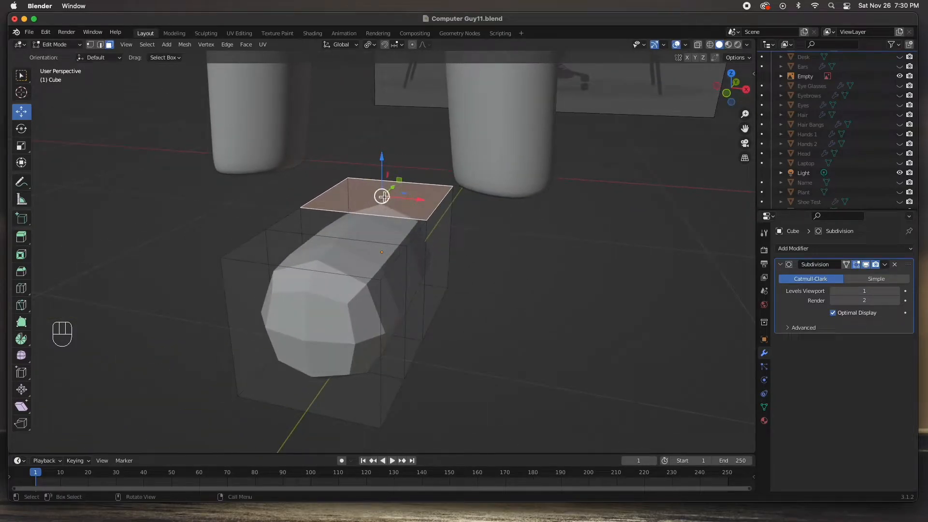
pyautogui.press('e')
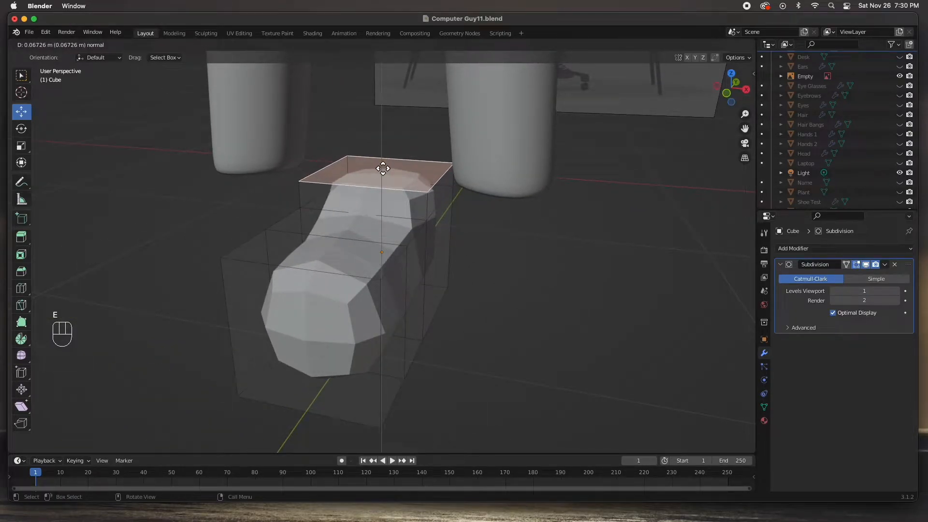
pyautogui.click(384, 166)
pyautogui.moveTo(478, 250); pyautogui.dragTo(430, 246, button='middle')
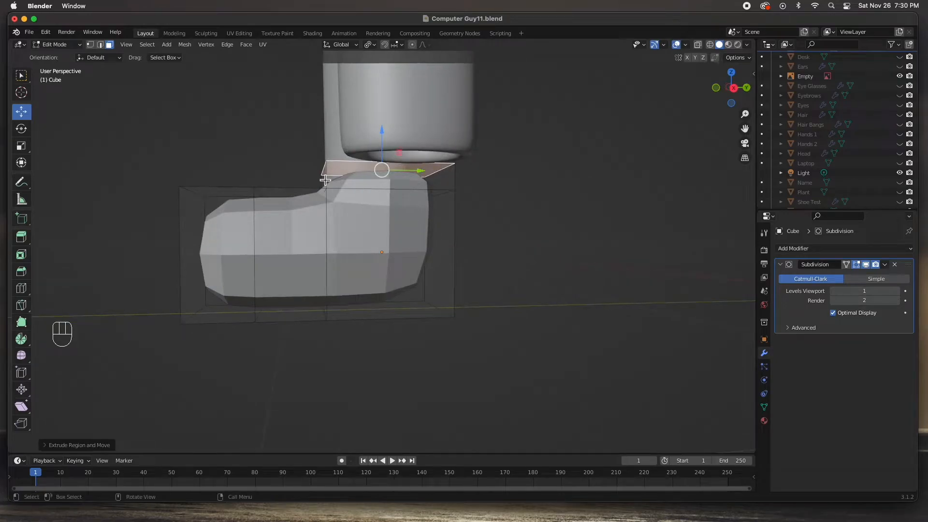
pyautogui.press('KP_3')
pyautogui.press('e')
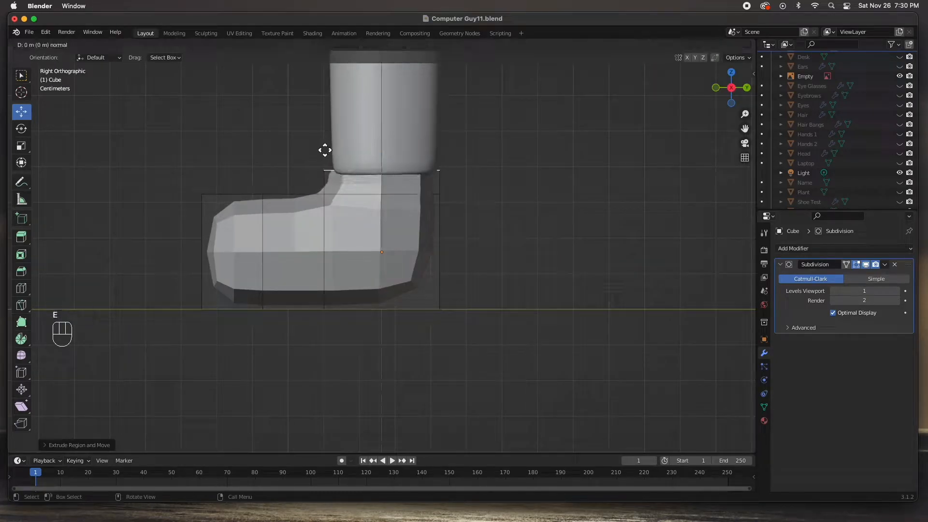
pyautogui.click(328, 126)
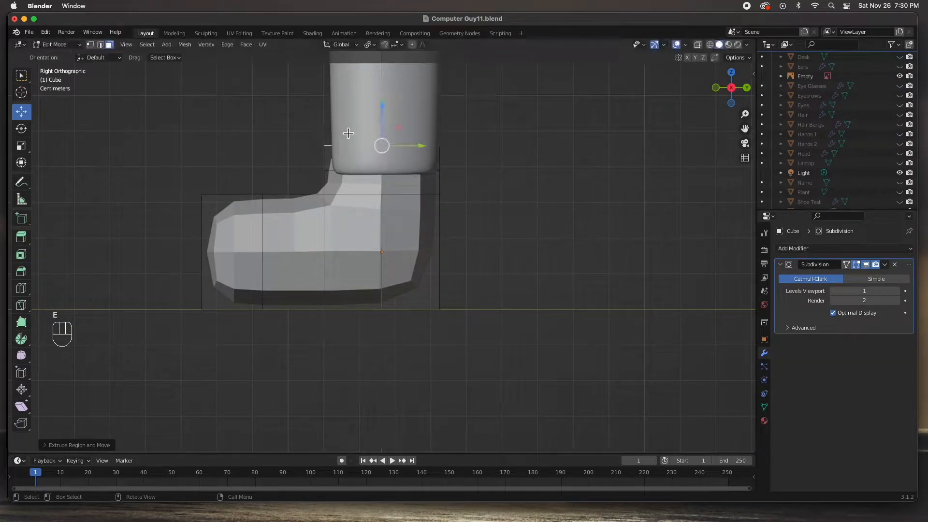
# Hide the Body object so that only the shoe mesh is shown with the reference image
pyautogui.scroll(-3, 424, 187)
pyautogui.scroll(5, 832, 87)
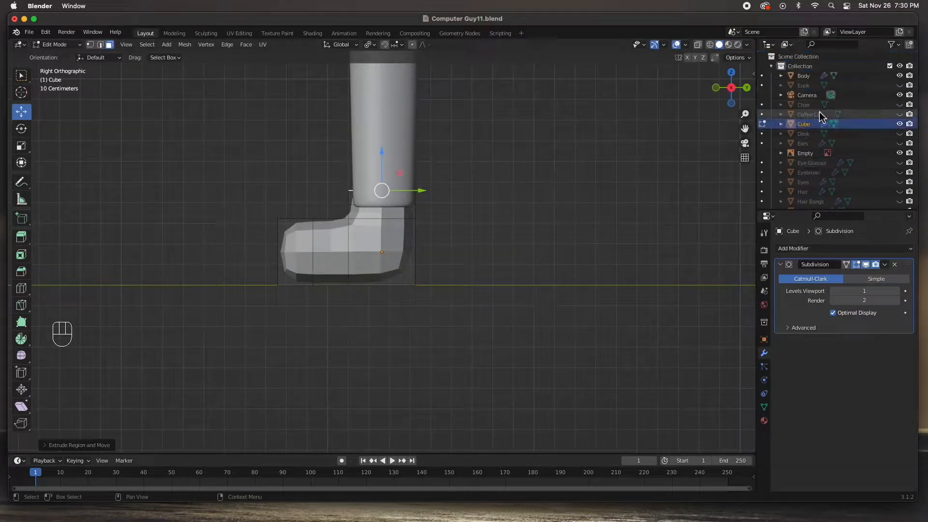
pyautogui.click(900, 76)
pyautogui.moveTo(435, 232); pyautogui.dragTo(367, 239, button='middle')
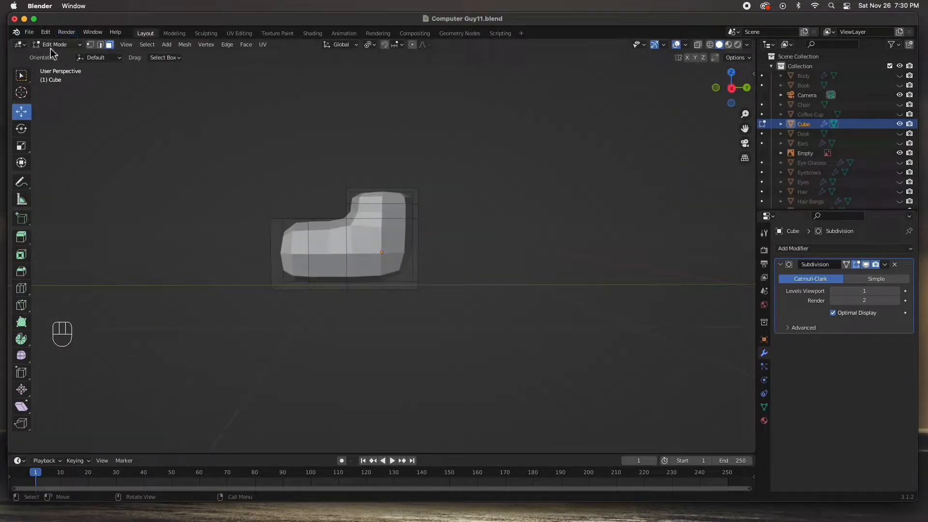
pyautogui.moveTo(316, 191)
pyautogui.mouseDown(button='middle')
pyautogui.moveTo(370, 213)
pyautogui.moveTo(324, 193)
pyautogui.mouseUp(button='middle')
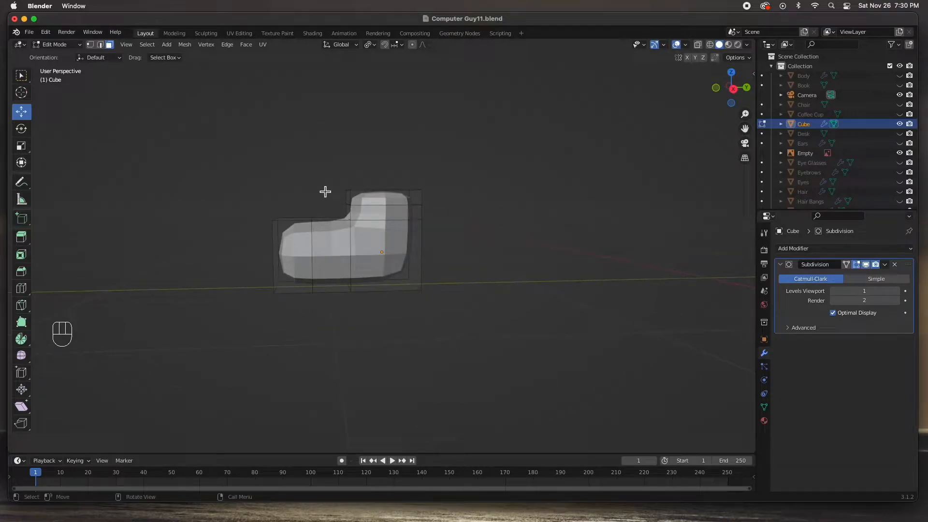
# Add a second cube inside the shoe mesh, scale it down uniformly, and move it along Y to the shoe's heel
pyautogui.press('shift')
pyautogui.hotkey('shift', 'a')
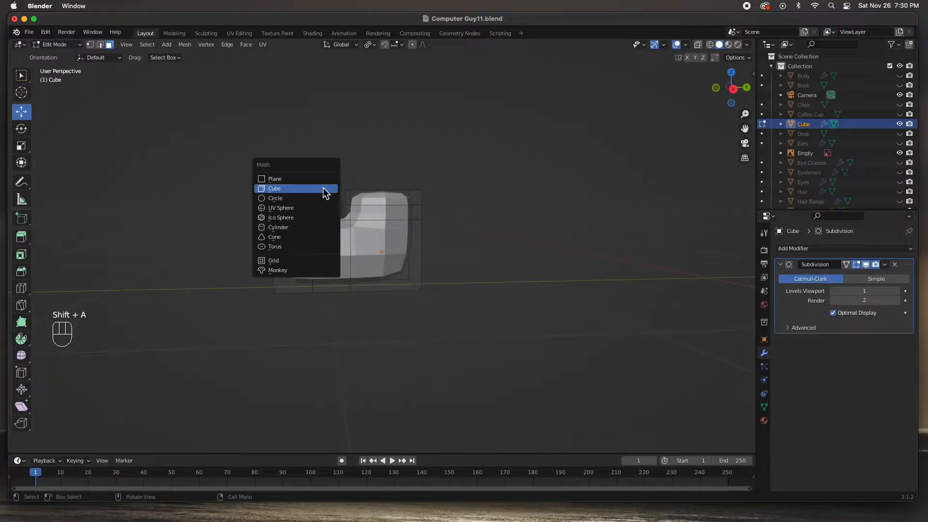
pyautogui.click(293, 189)
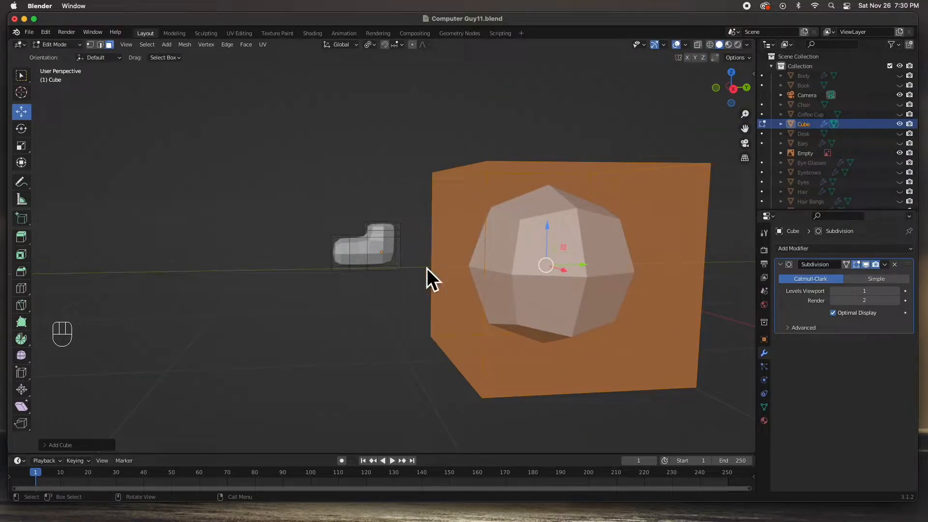
pyautogui.press('s')
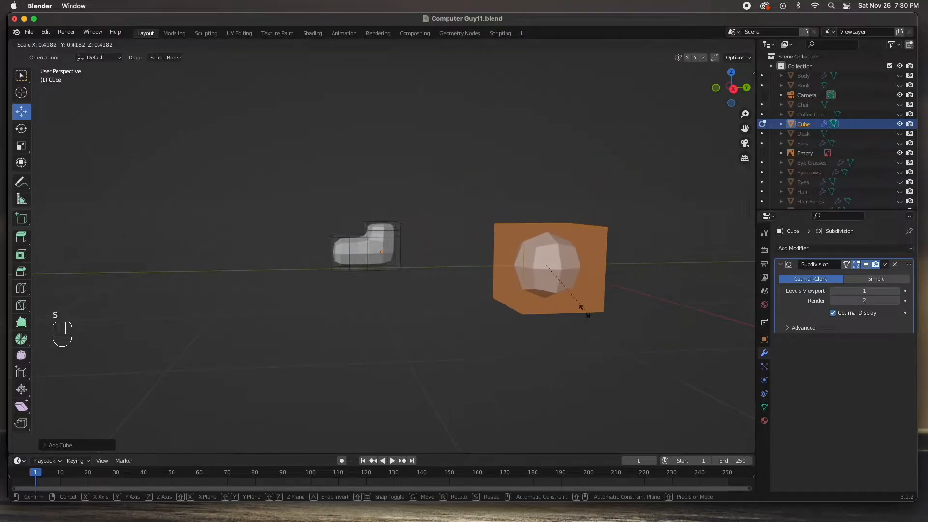
pyautogui.click(555, 286)
pyautogui.moveTo(587, 263); pyautogui.dragTo(417, 263)
pyautogui.press('KP_3')
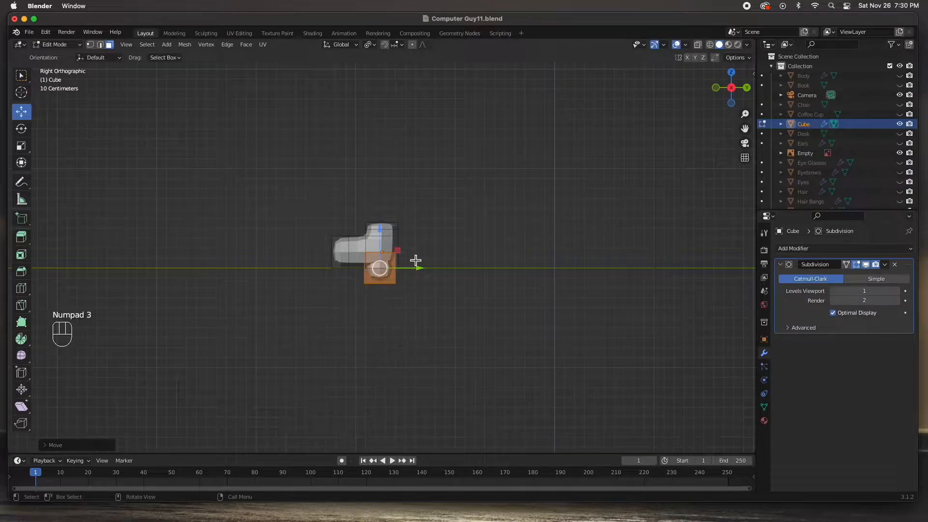
# Move the second cube down along Z to sit clear below the shoe, and shift it along Y under the heel
pyautogui.scroll(5, 416, 260)
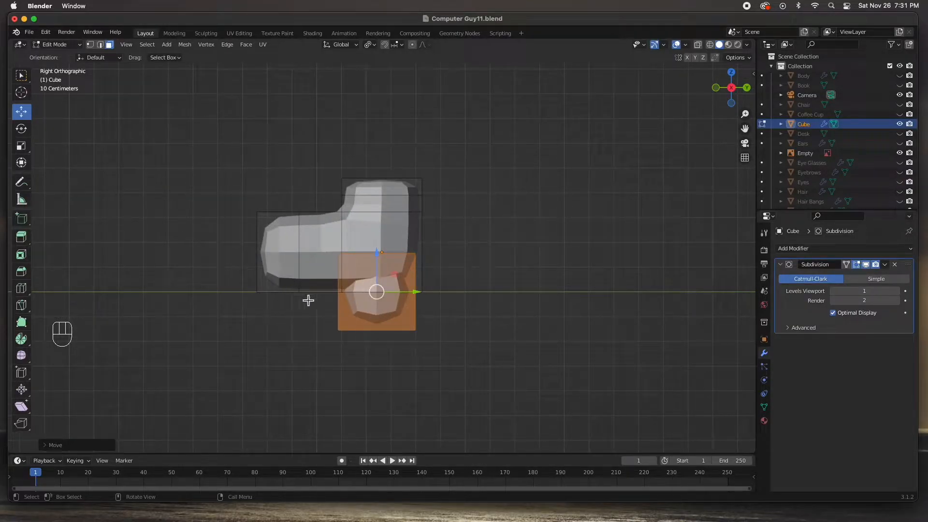
pyautogui.moveTo(377, 264); pyautogui.dragTo(376, 312)
pyautogui.moveTo(409, 343); pyautogui.dragTo(419, 343)
# Extrude the second cube's front face forward twice so the block reaches the tip of the shoe's toe
pyautogui.moveTo(333, 336); pyautogui.dragTo(344, 341, button='middle')
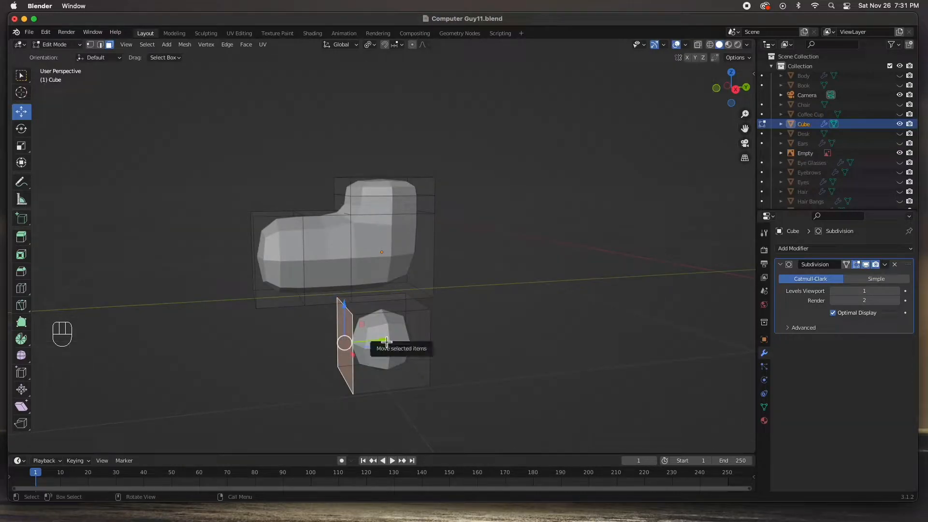
pyautogui.press('KP_3')
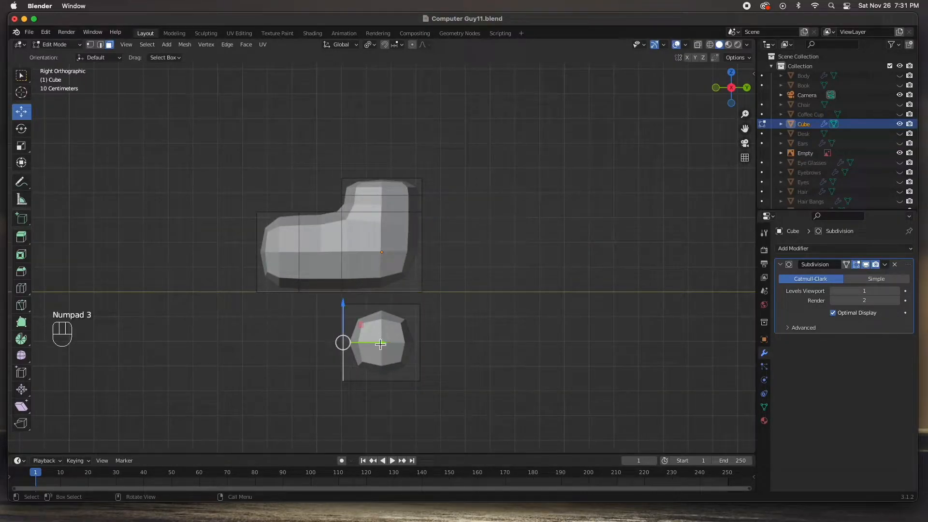
pyautogui.press('e')
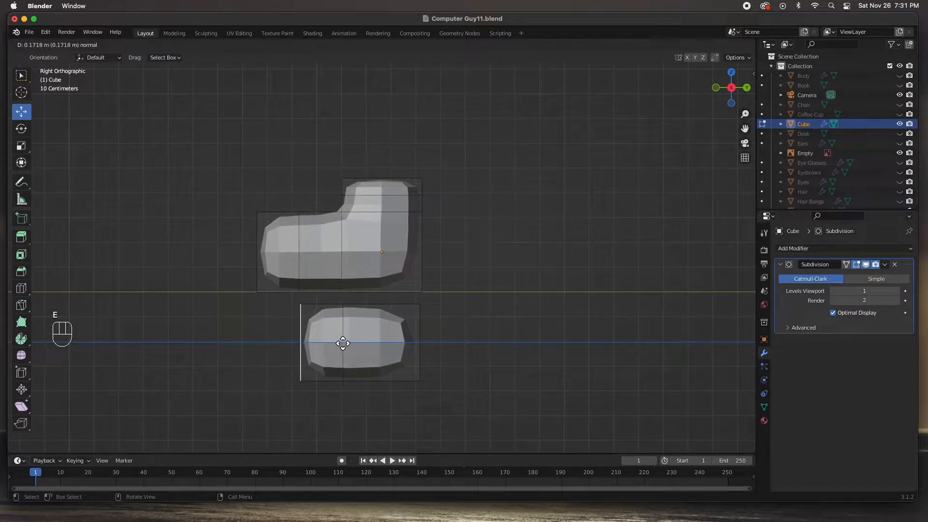
pyautogui.click(300, 341)
pyautogui.press('e')
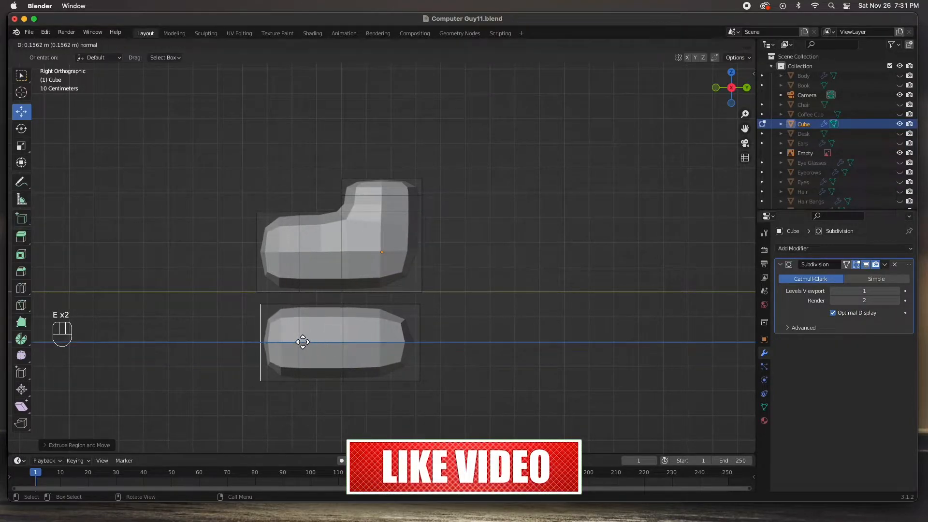
pyautogui.click(300, 341)
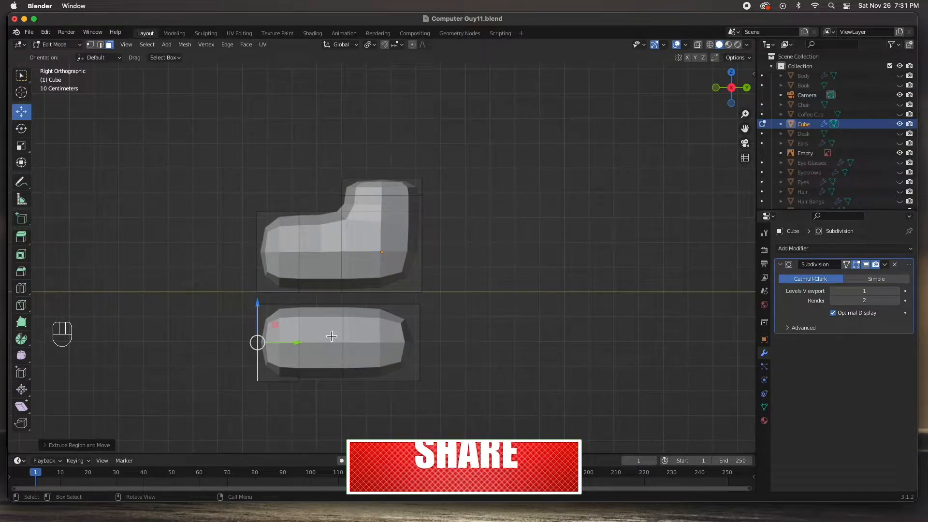
# With X-ray on, flatten the lower block into a thin sole by lowering its top vertices and raising its bottom vertices
pyautogui.press('3')
pyautogui.press('1')
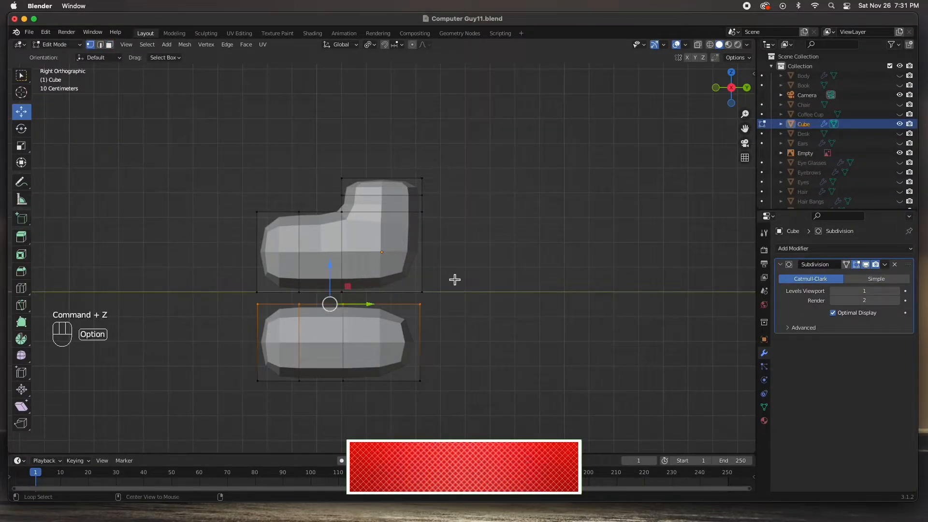
pyautogui.hotkey('alt', 'z')
pyautogui.moveTo(244, 299); pyautogui.dragTo(468, 317)
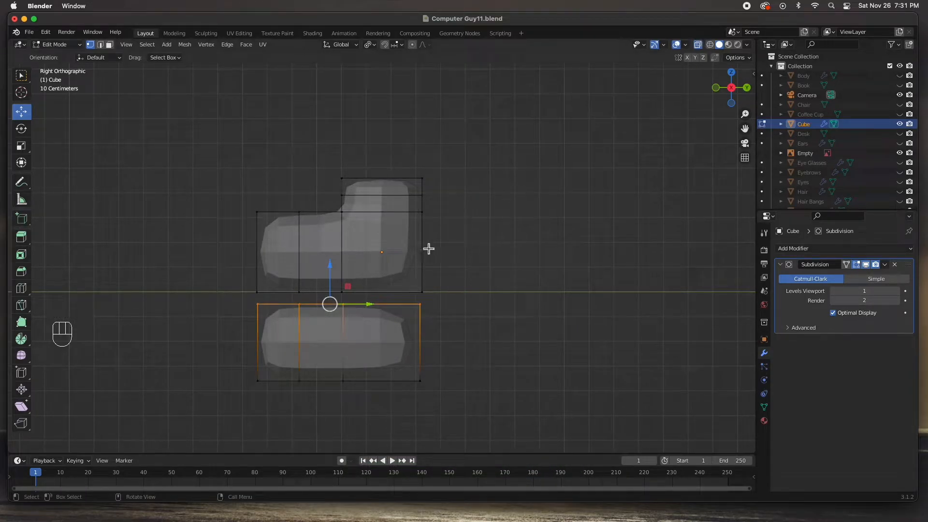
pyautogui.moveTo(338, 275); pyautogui.dragTo(337, 332)
pyautogui.moveTo(234, 353); pyautogui.dragTo(451, 410)
pyautogui.moveTo(332, 344); pyautogui.dragTo(335, 285)
pyautogui.scroll(2, 343, 308)
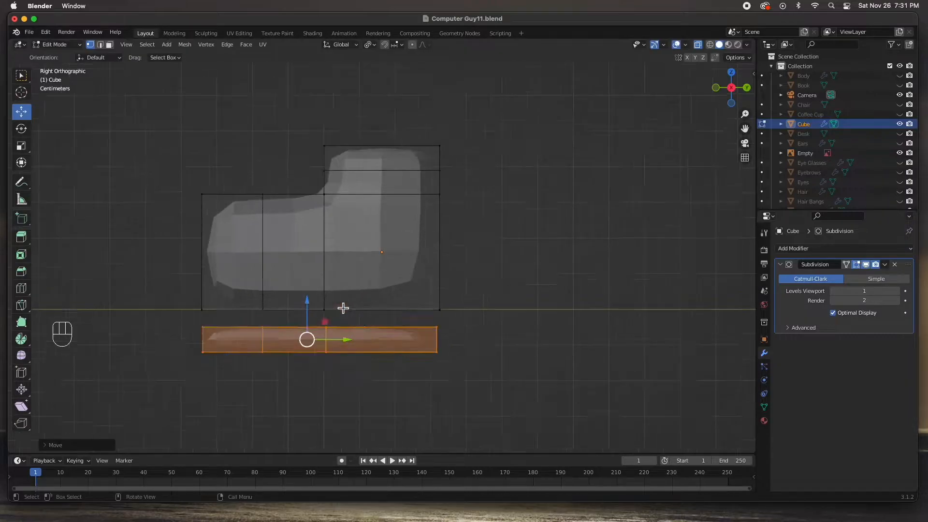
pyautogui.scroll(1, 343, 308)
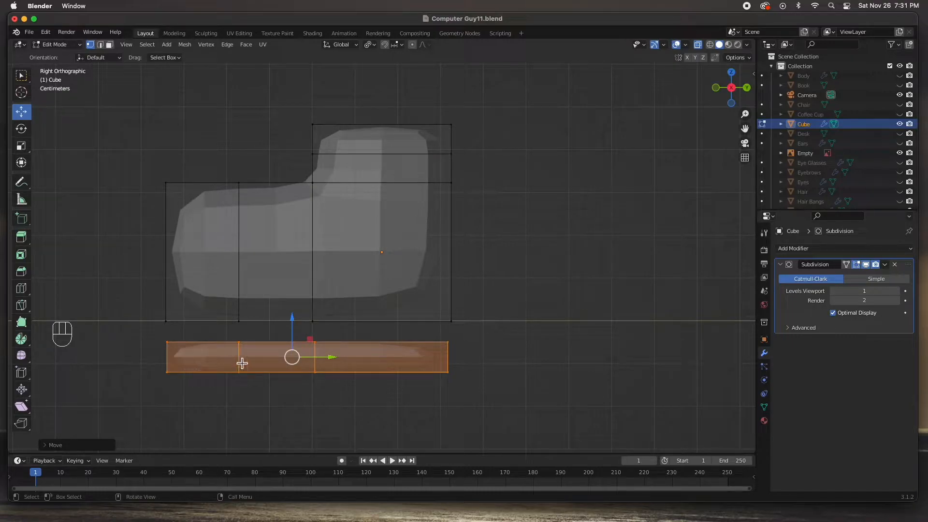
# Add two horizontal loop cuts around the sole, one near its upper edge and one near its lower edge
pyautogui.press('super')
pyautogui.press('super')
pyautogui.press('super+r')
pyautogui.click(240, 360)
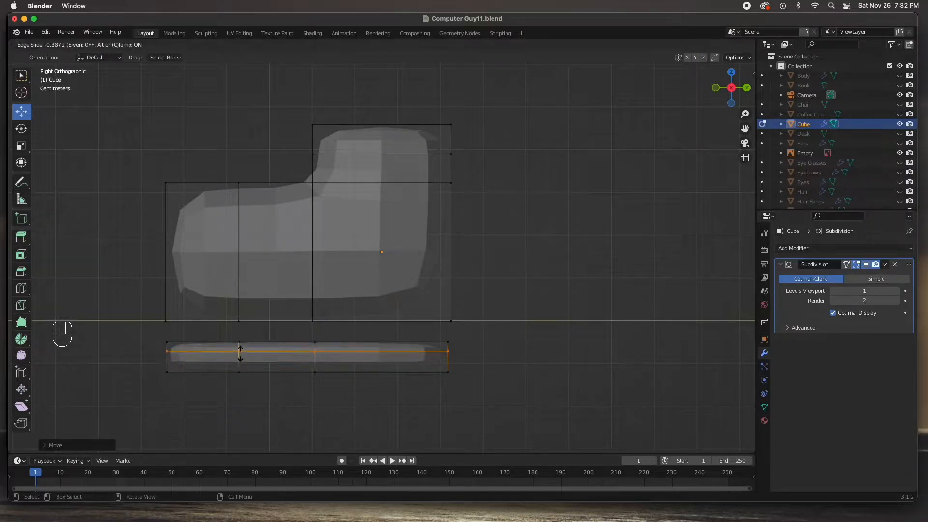
pyautogui.click(241, 348)
pyautogui.press('super+r')
pyautogui.click(239, 360)
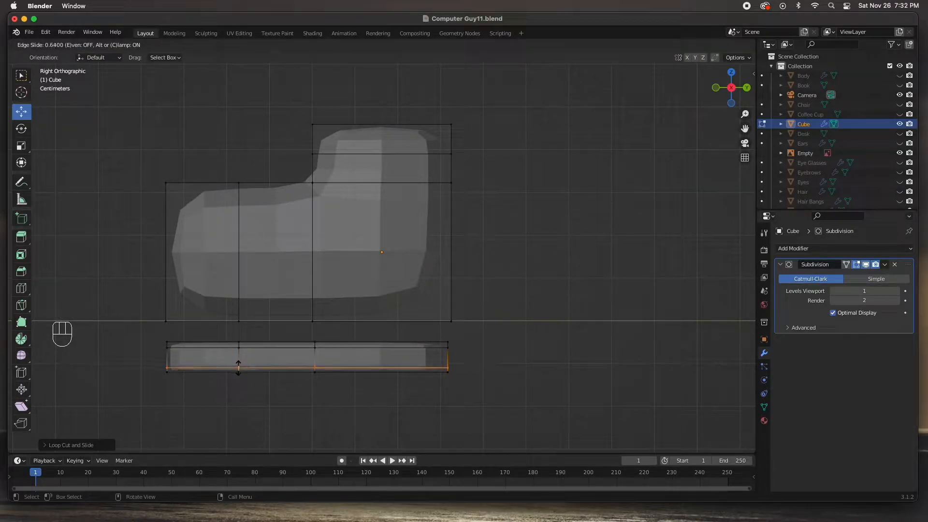
pyautogui.click(237, 367)
pyautogui.click(240, 410)
# Spread the sole's two vertical edge loops apart along Y, one toward the toe and one toward the heel
pyautogui.moveTo(240, 410); pyautogui.dragTo(325, 387, button='middle')
pyautogui.moveTo(345, 360); pyautogui.dragTo(245, 366, button='middle')
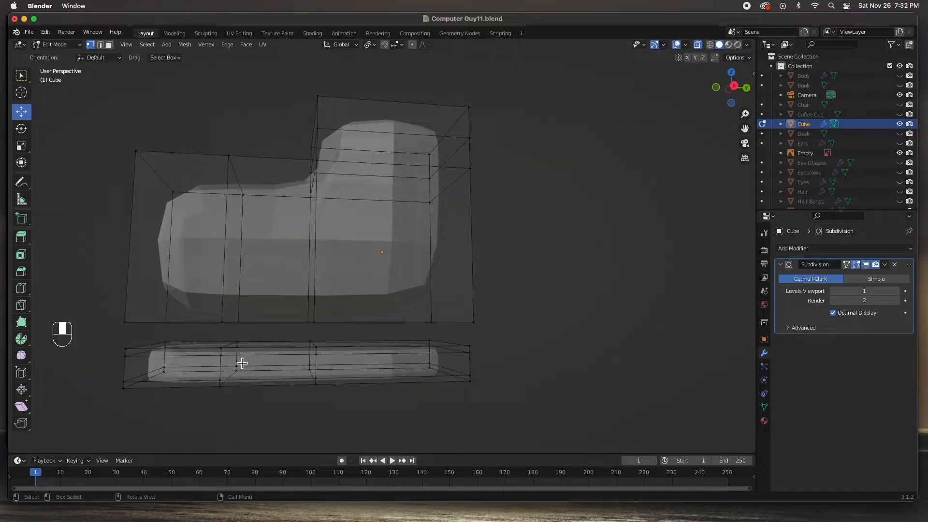
pyautogui.press('KP_3')
pyautogui.moveTo(230, 337); pyautogui.dragTo(260, 400)
pyautogui.moveTo(271, 356); pyautogui.dragTo(263, 360)
pyautogui.moveTo(306, 332); pyautogui.dragTo(359, 361)
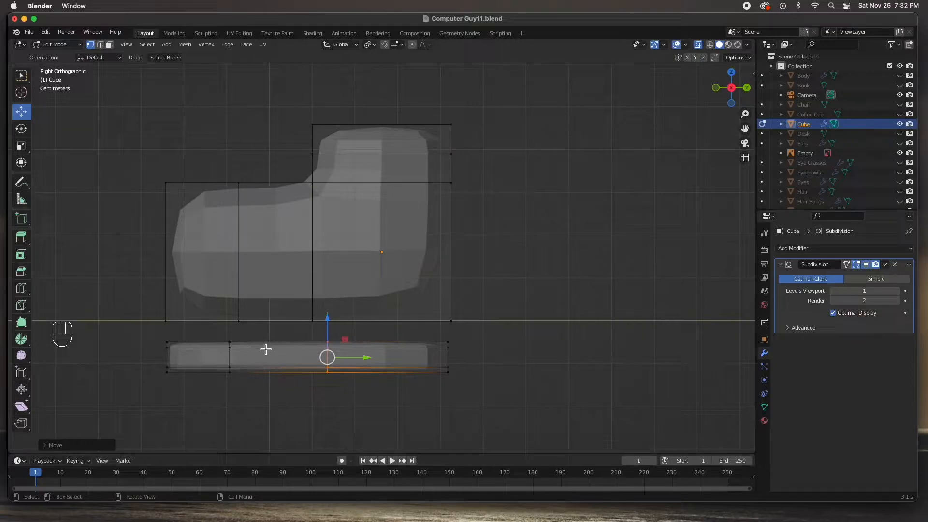
pyautogui.press('super+z')
# Add four evenly spaced vertical loop cuts in the middle section of the sole
pyautogui.press('super+r')
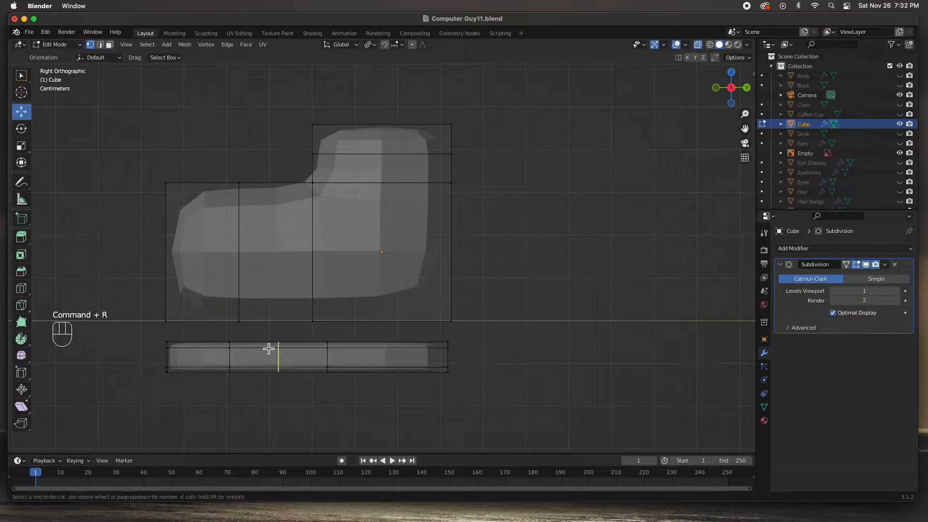
pyautogui.scroll(3, 268, 348)
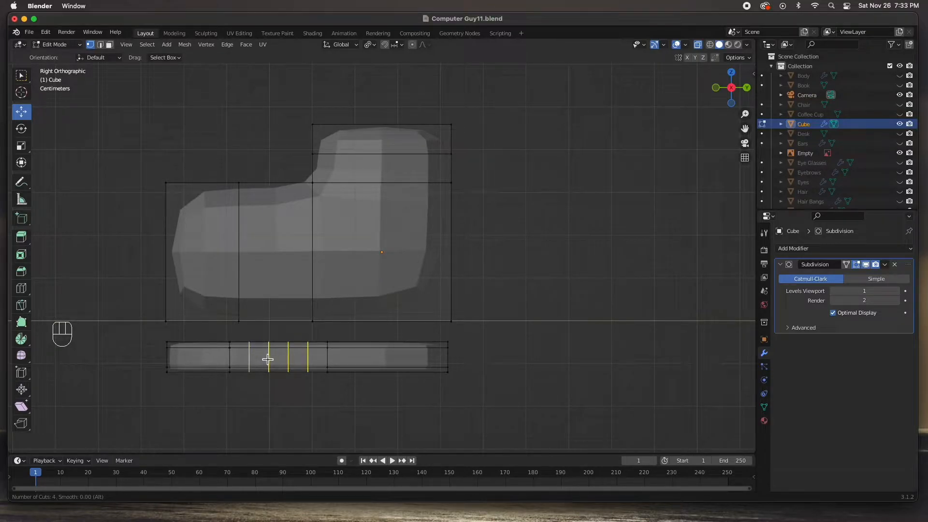
pyautogui.click(276, 362)
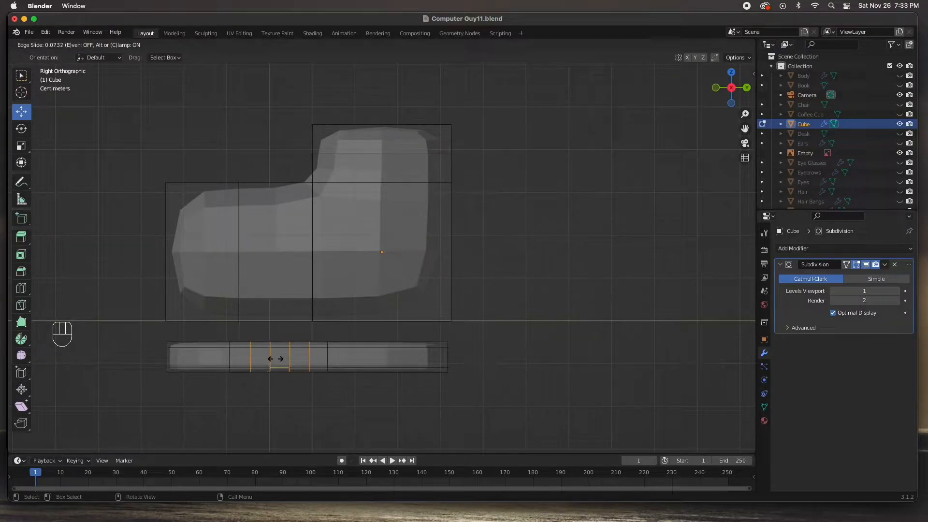
pyautogui.rightClick(275, 358)
pyautogui.click(274, 359)
# Space the four new sole loops further apart along Y, bringing the outer two close to the neighbouring loops
pyautogui.moveTo(238, 332); pyautogui.dragTo(261, 389)
pyautogui.moveTo(292, 360); pyautogui.dragTo(344, 362)
pyautogui.moveTo(263, 336); pyautogui.dragTo(320, 358)
pyautogui.click(294, 403)
# Raise the upper vertices of the two middle loops along Z to form a sloped bump on the sole
pyautogui.moveTo(258, 337); pyautogui.dragTo(306, 354)
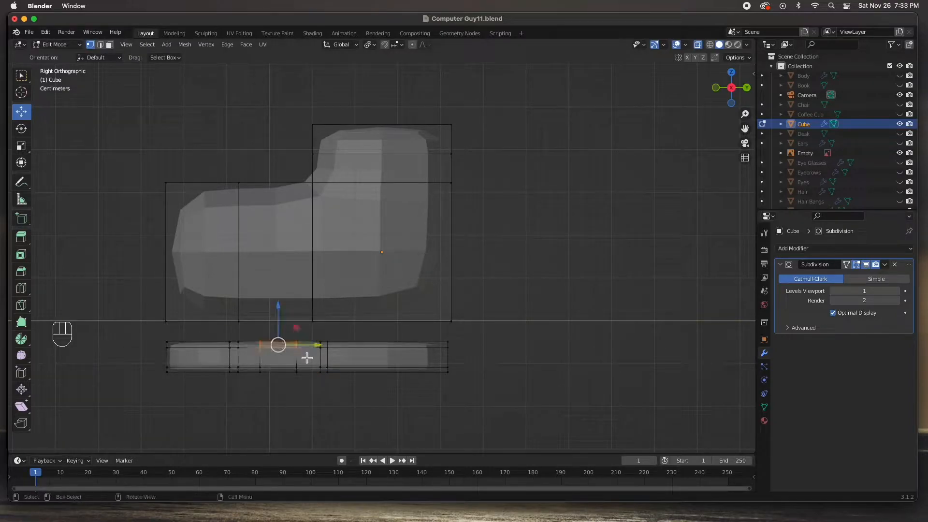
pyautogui.moveTo(282, 311); pyautogui.dragTo(279, 293)
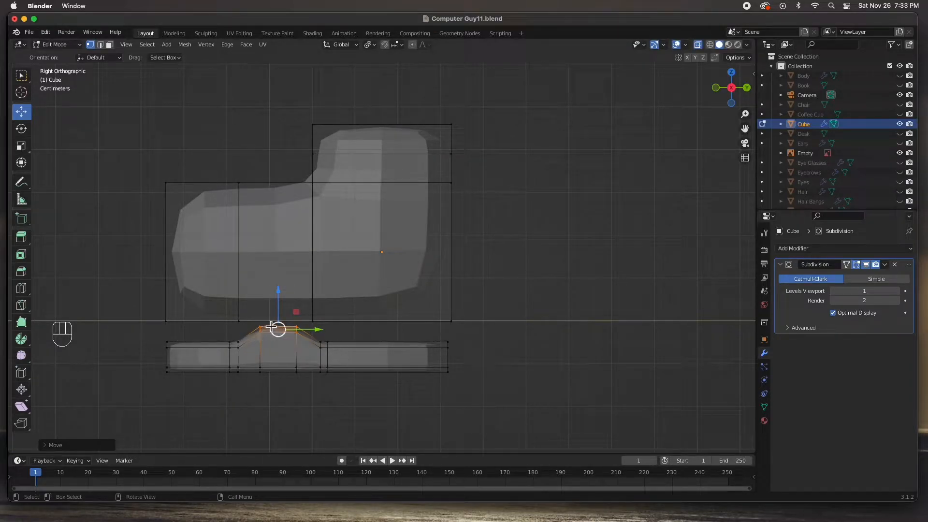
pyautogui.click(285, 401)
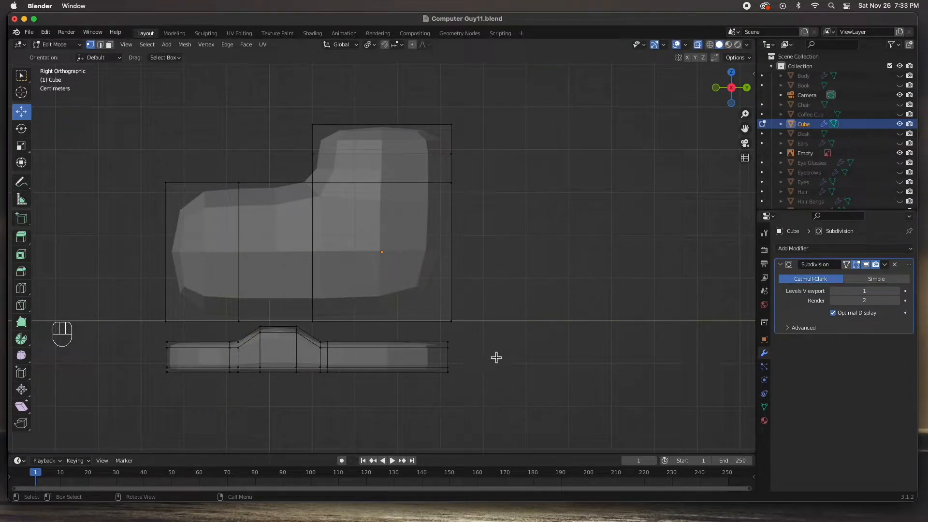
# Move the sole's whole raised middle section about 0.05 m along Y toward the toe
pyautogui.moveTo(496, 354); pyautogui.dragTo(666, 248, button='middle')
pyautogui.scroll(4, 666, 248)
pyautogui.scroll(-2, 667, 246)
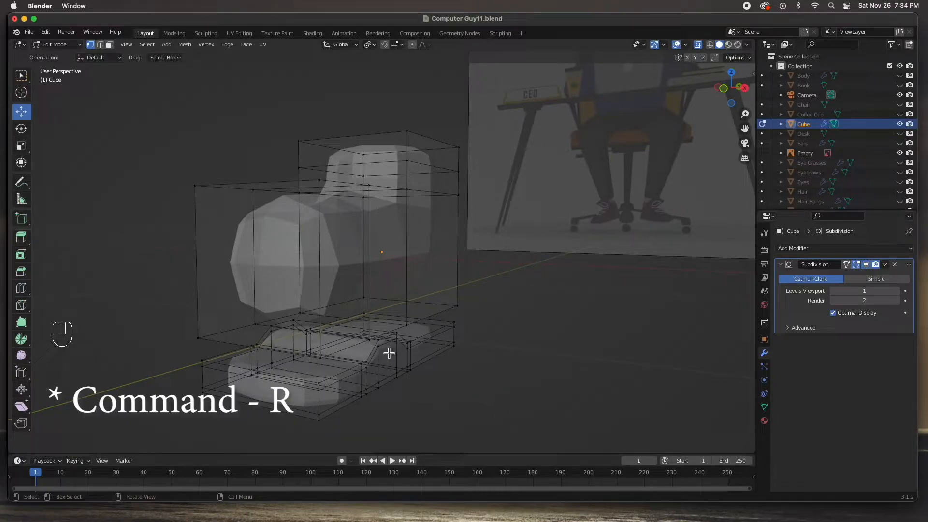
pyautogui.press('KP_3')
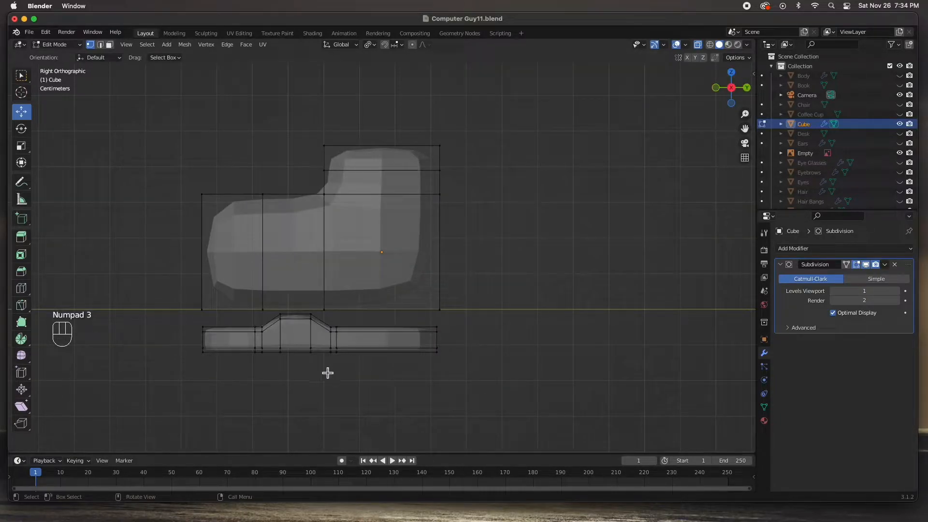
pyautogui.moveTo(354, 371); pyautogui.dragTo(255, 316)
pyautogui.press('g')
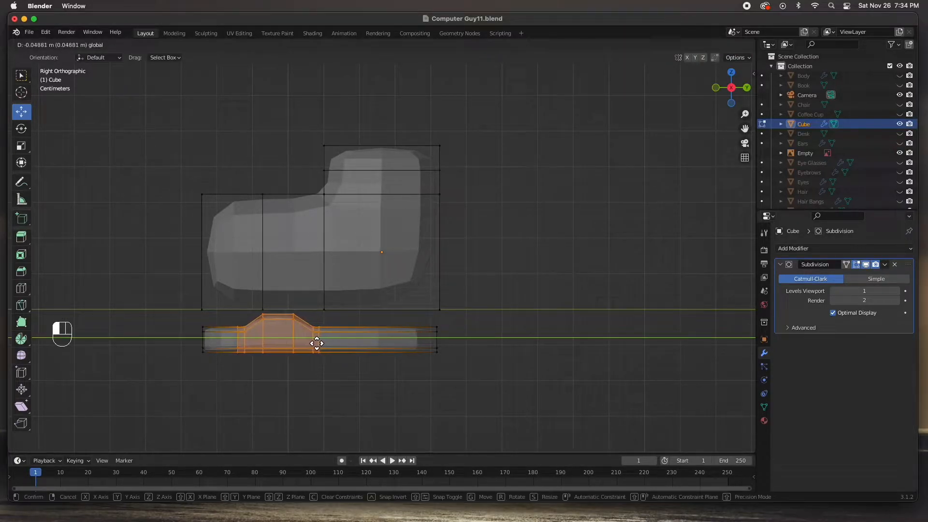
pyautogui.moveTo(316, 343); pyautogui.dragTo(312, 339)
pyautogui.click(310, 373)
# Add a centered lengthwise loop cut through the upper shoe mesh
pyautogui.moveTo(262, 329); pyautogui.dragTo(381, 151, button='middle')
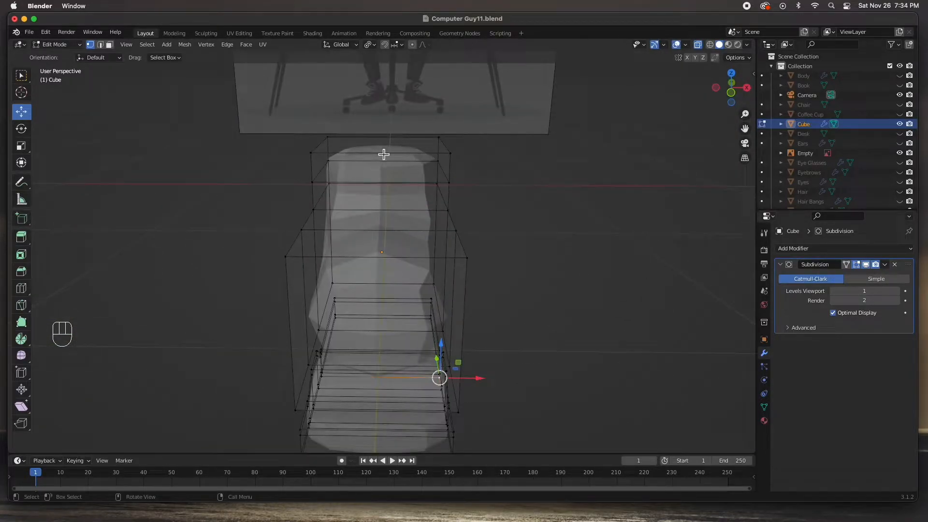
pyautogui.moveTo(383, 288); pyautogui.dragTo(388, 226, button='middle')
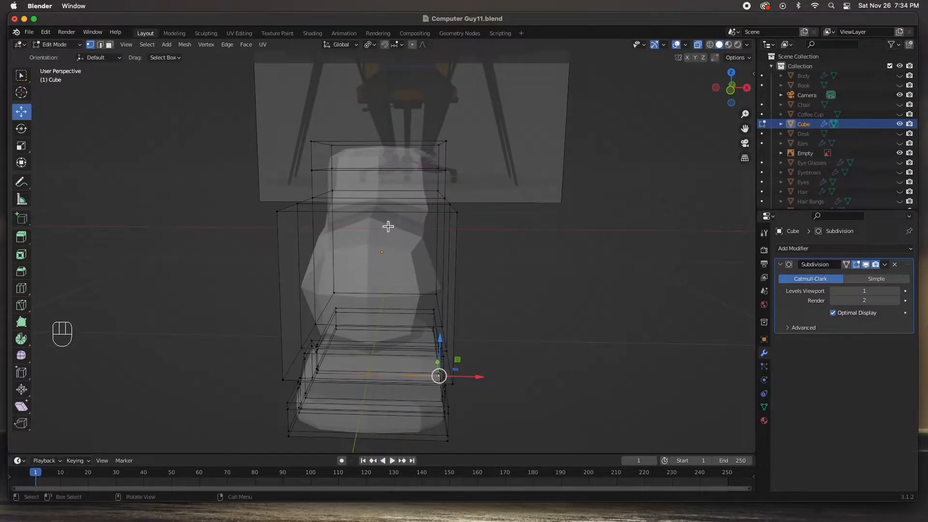
pyautogui.hotkey('ctrl', 'r')
pyautogui.click(381, 216)
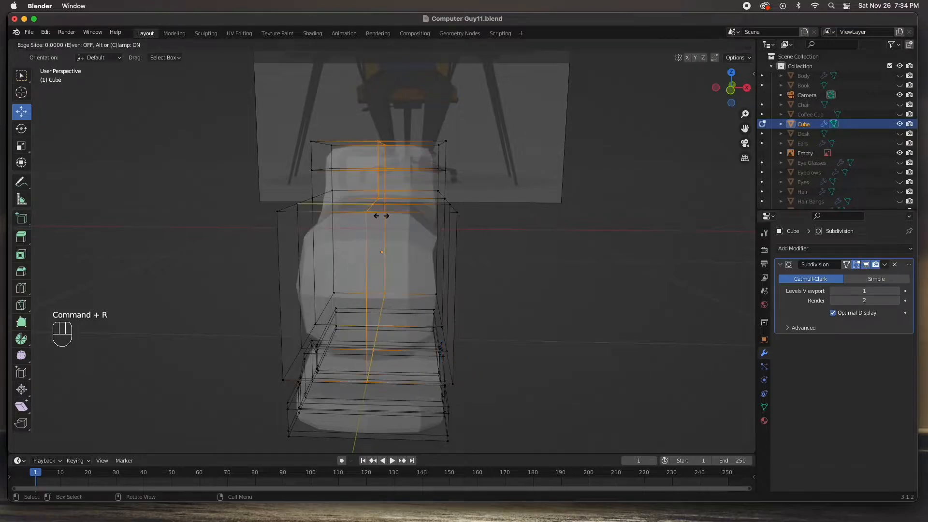
pyautogui.click(381, 216)
# Add a matching centered lengthwise loop cut through the sole
pyautogui.moveTo(372, 393); pyautogui.dragTo(370, 376, button='middle')
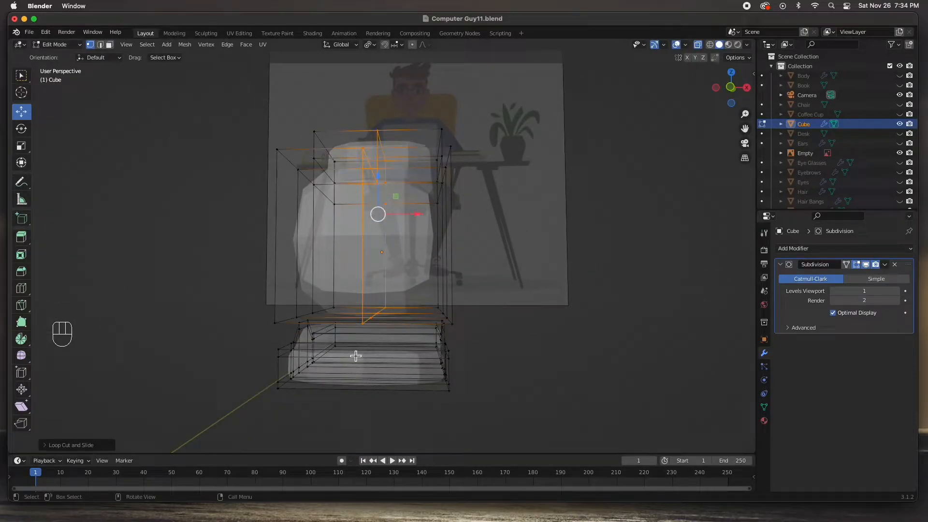
pyautogui.press('ctrl')
pyautogui.hotkey('ctrl', 'r')
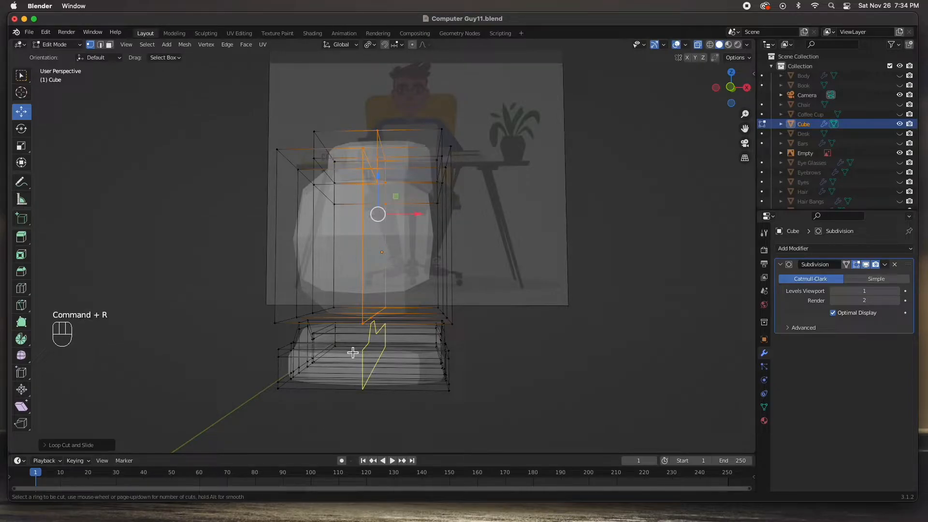
pyautogui.click(356, 352)
pyautogui.rightClick(352, 353)
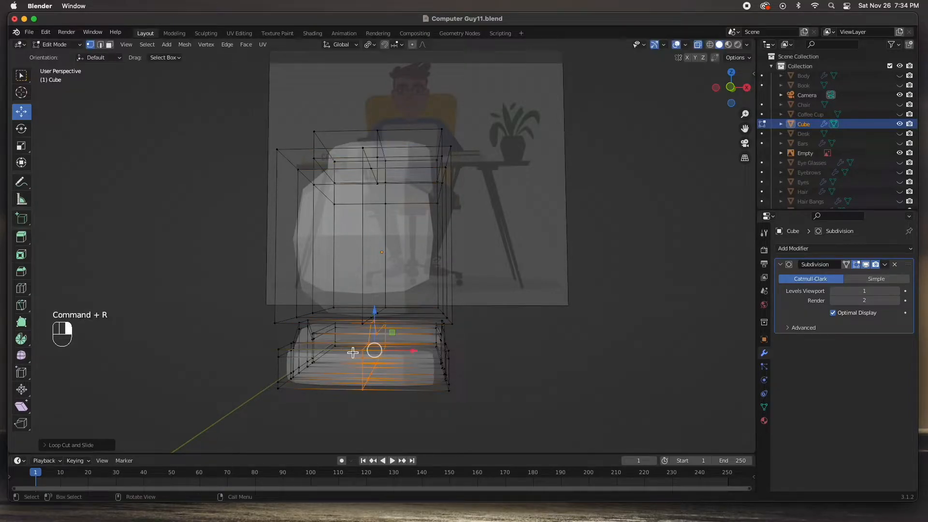
pyautogui.click(508, 423)
# In top view, pull the front center vertices of the shoe and sole forward along Y to form a pointed toe
pyautogui.moveTo(509, 423); pyautogui.dragTo(465, 88, button='middle')
pyautogui.moveTo(180, 281); pyautogui.dragTo(270, 324, button='middle')
pyautogui.press('KP_7')
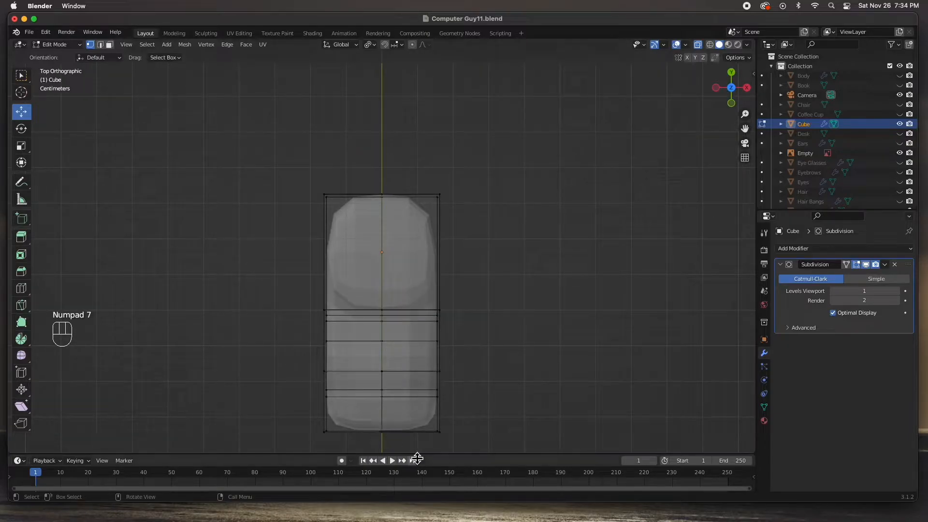
pyautogui.moveTo(408, 441); pyautogui.dragTo(371, 413)
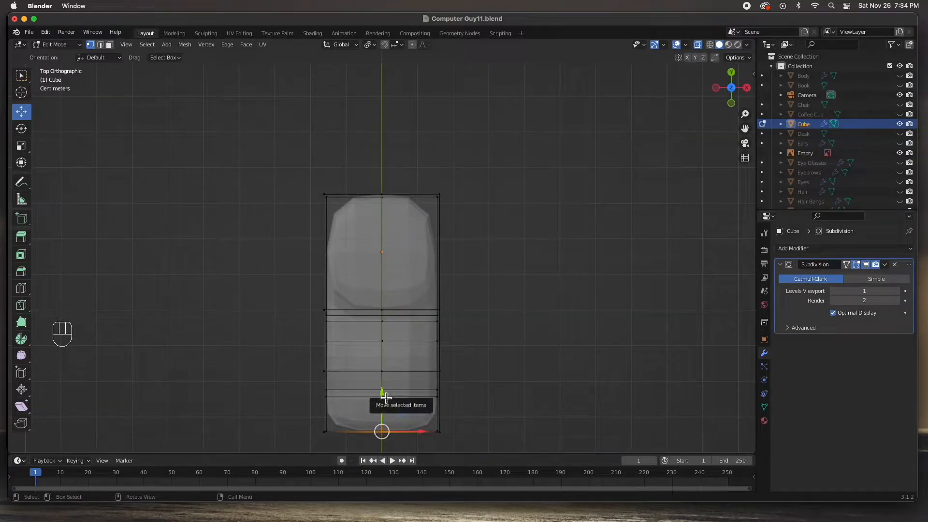
pyautogui.keyDown('shift'); pyautogui.moveTo(462, 428); pyautogui.dragTo(461, 199, button='middle'); pyautogui.keyUp('shift')
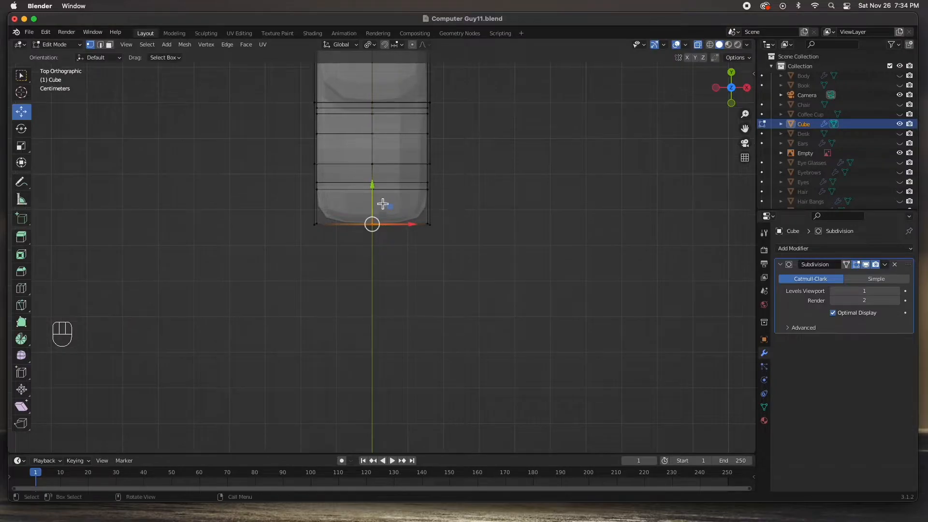
pyautogui.moveTo(372, 203); pyautogui.dragTo(376, 227)
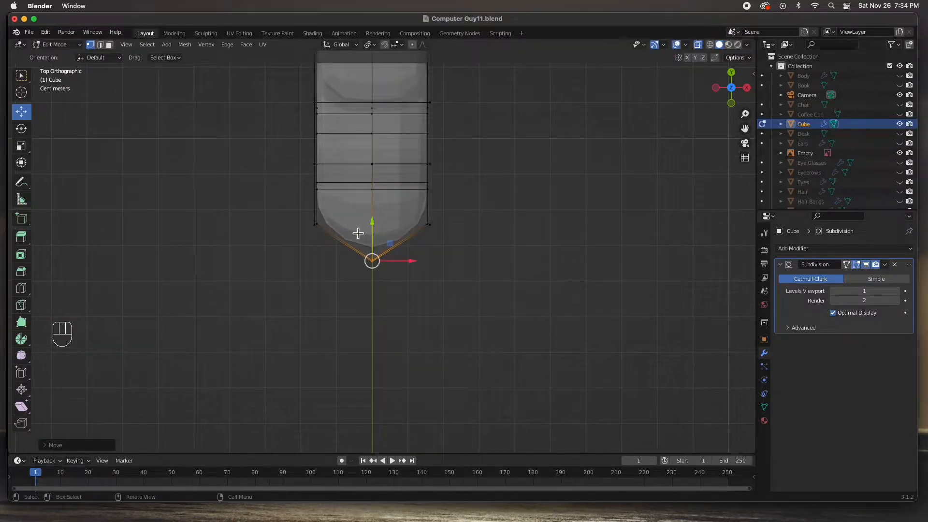
pyautogui.moveTo(397, 252); pyautogui.dragTo(334, 184, button='middle')
# In right side view, lower the top vertices at the front of the shoe upper to flatten the toe
pyautogui.press('KP_3')
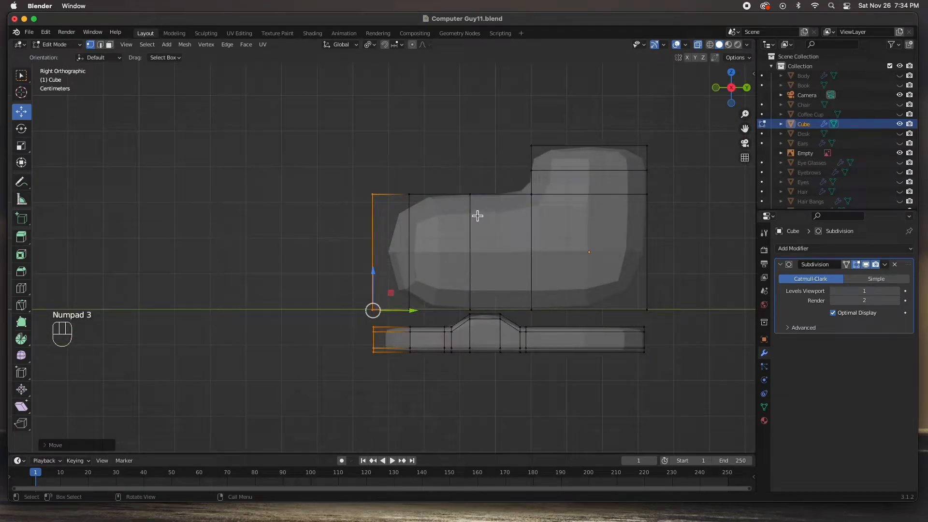
pyautogui.moveTo(349, 171); pyautogui.dragTo(425, 221)
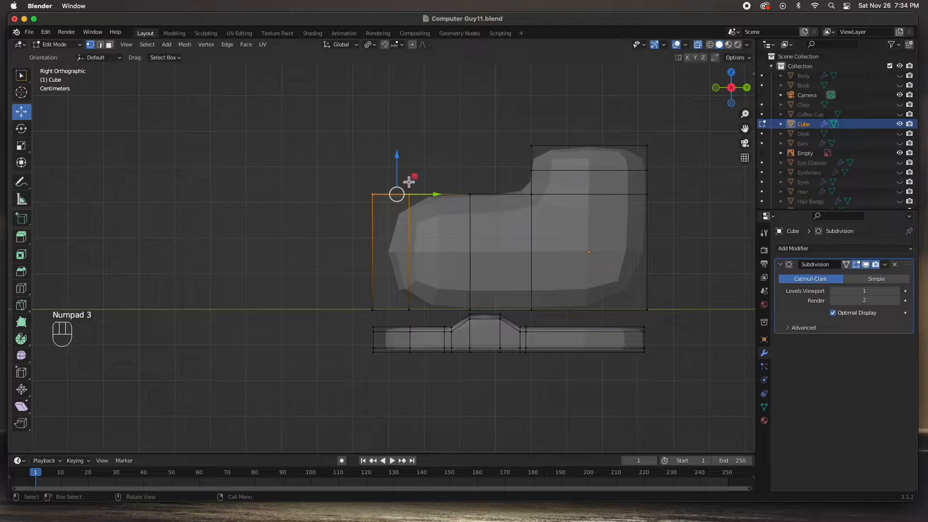
pyautogui.moveTo(397, 164); pyautogui.dragTo(387, 274)
pyautogui.moveTo(373, 223); pyautogui.dragTo(376, 241)
# Lower the upper's top instep vertices so the shoe slopes down from the ankle to the toe
pyautogui.moveTo(451, 178); pyautogui.dragTo(496, 234)
pyautogui.moveTo(471, 188); pyautogui.dragTo(470, 192)
pyautogui.moveTo(398, 228)
pyautogui.mouseDown()
pyautogui.moveTo(425, 284)
pyautogui.moveTo(408, 234)
pyautogui.mouseUp()
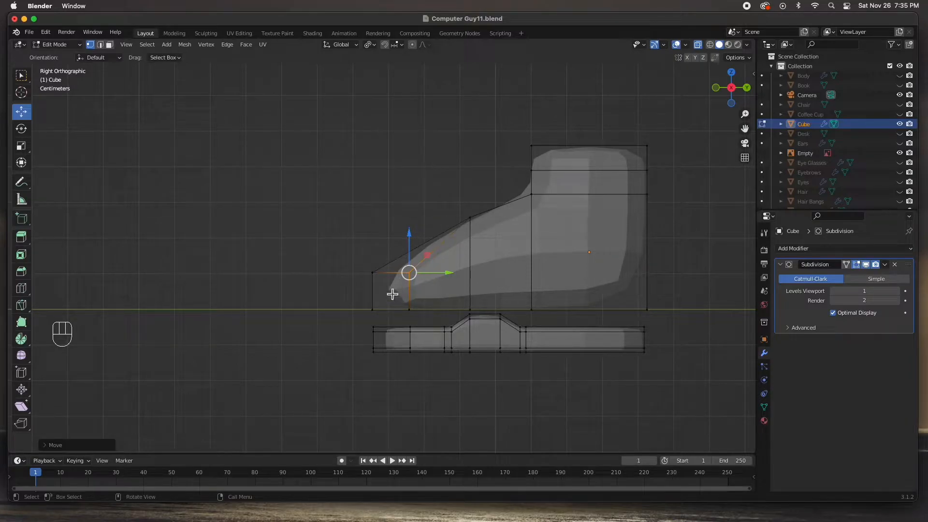
pyautogui.click(470, 217)
pyautogui.moveTo(471, 191); pyautogui.dragTo(478, 203)
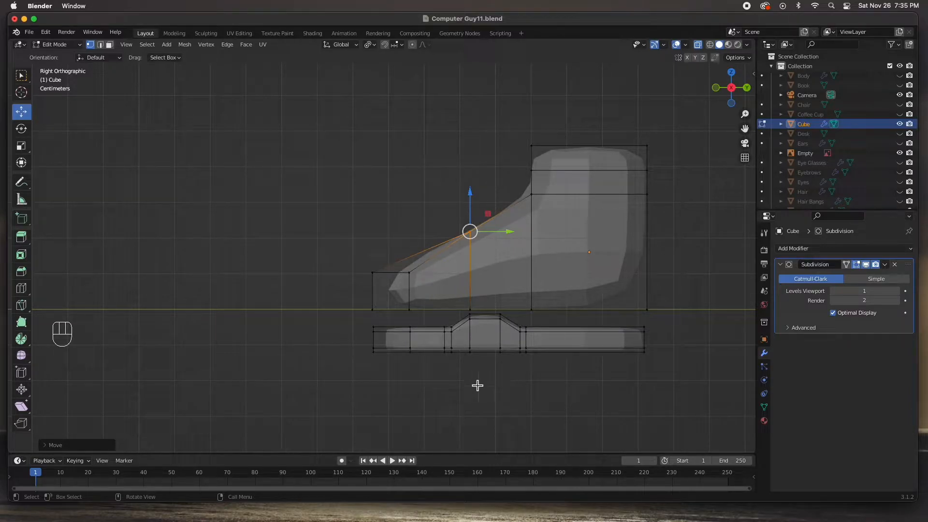
# Select the linked sole mesh, separate it by selection into its own object, and return to Object Mode
pyautogui.click(470, 351)
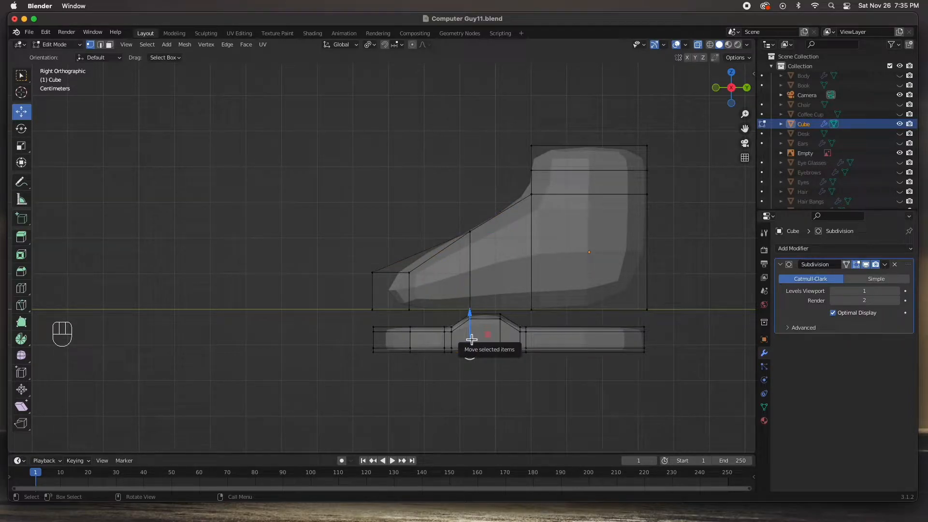
pyautogui.press('l')
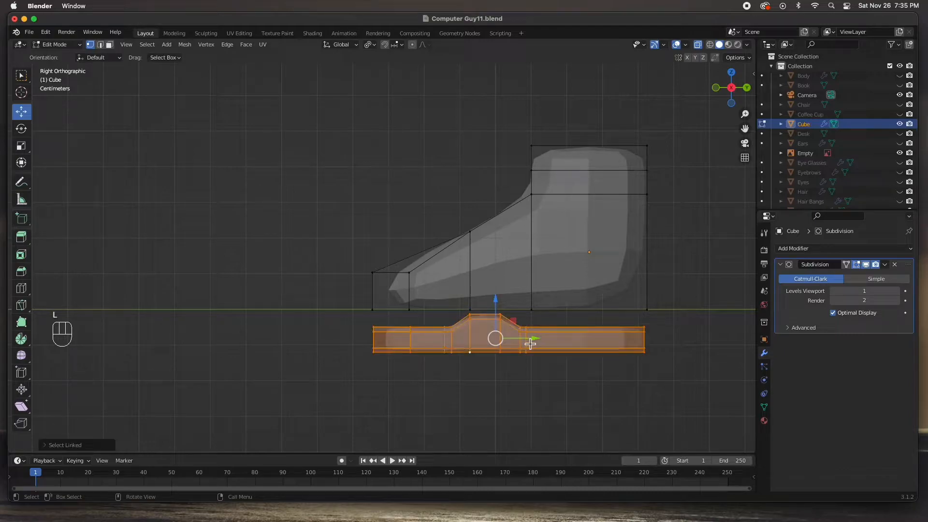
pyautogui.press('p')
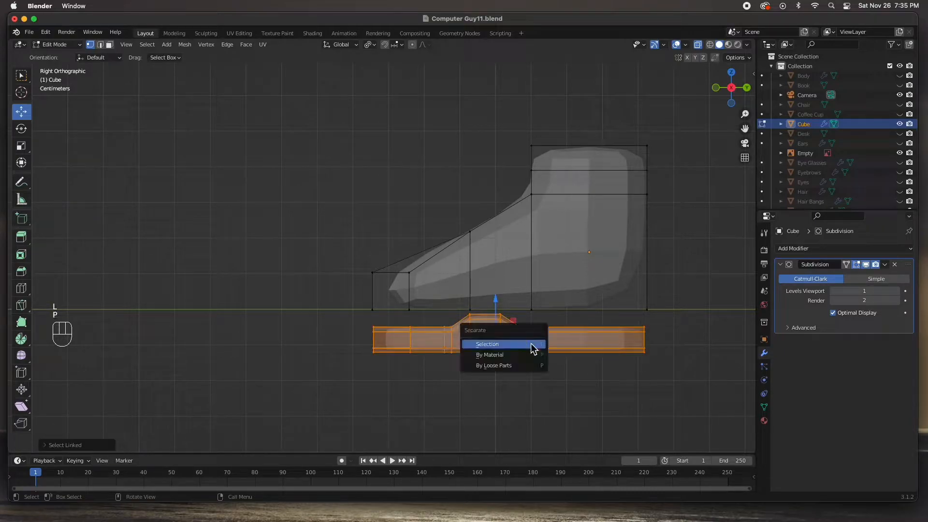
pyautogui.click(486, 345)
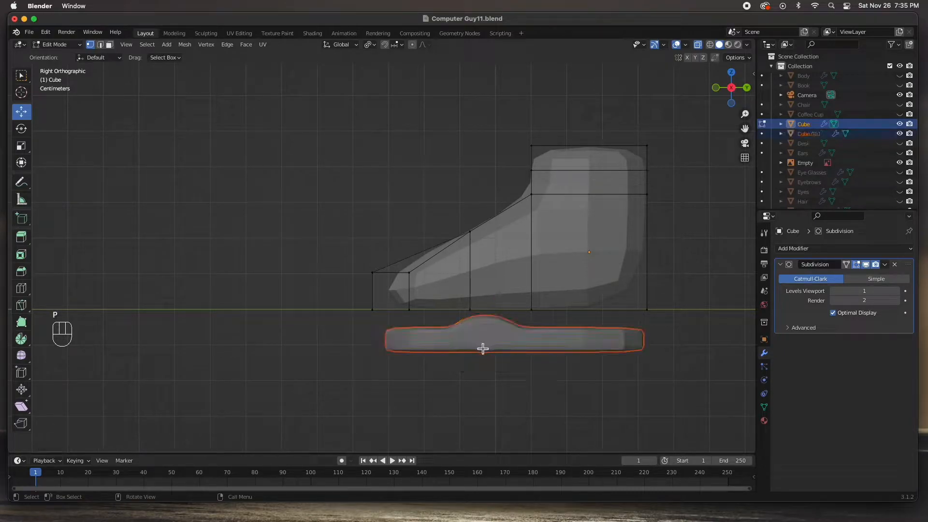
pyautogui.press('Tab')
# Set the separated sole's origin to its geometry
pyautogui.click(322, 334)
pyautogui.click(457, 341)
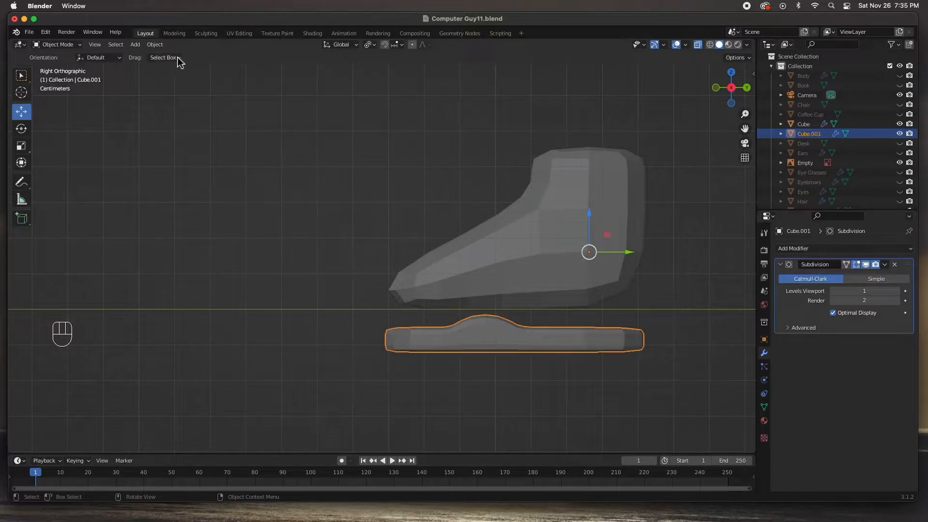
pyautogui.click(155, 45)
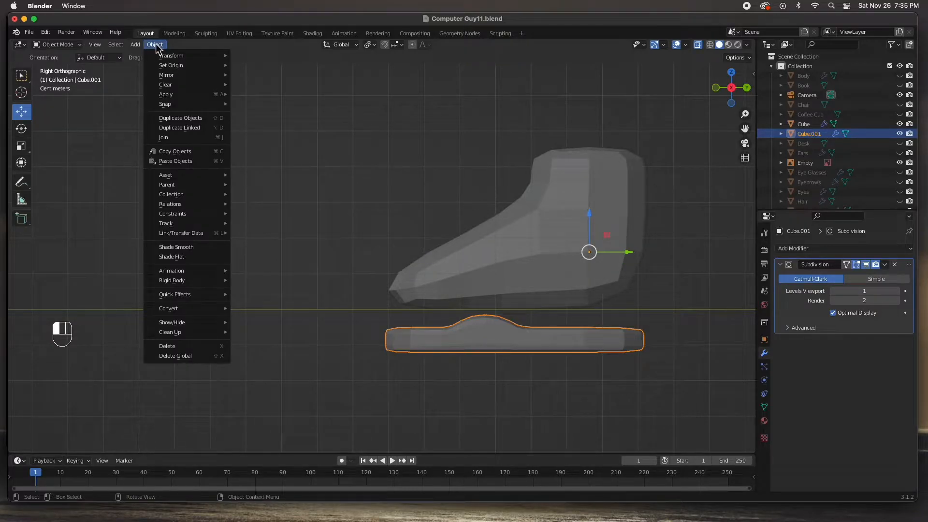
pyautogui.moveTo(207, 66)
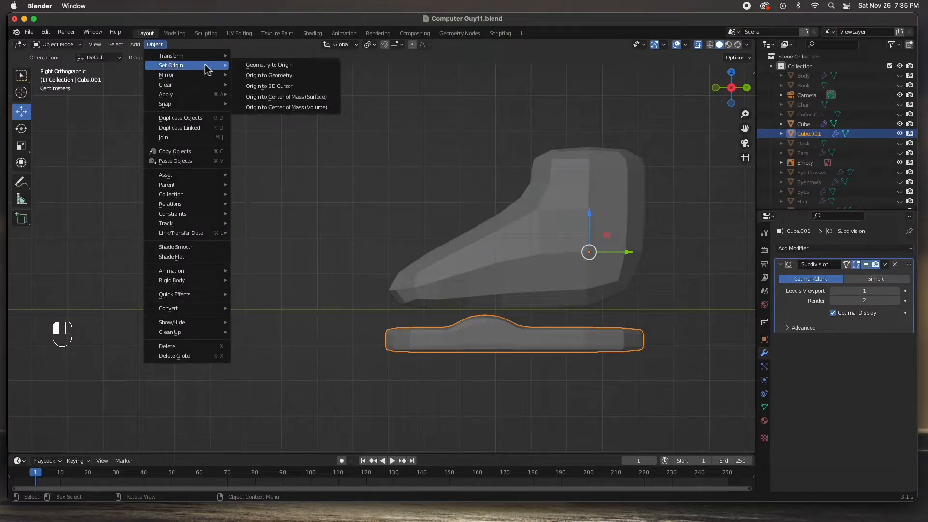
pyautogui.click(267, 76)
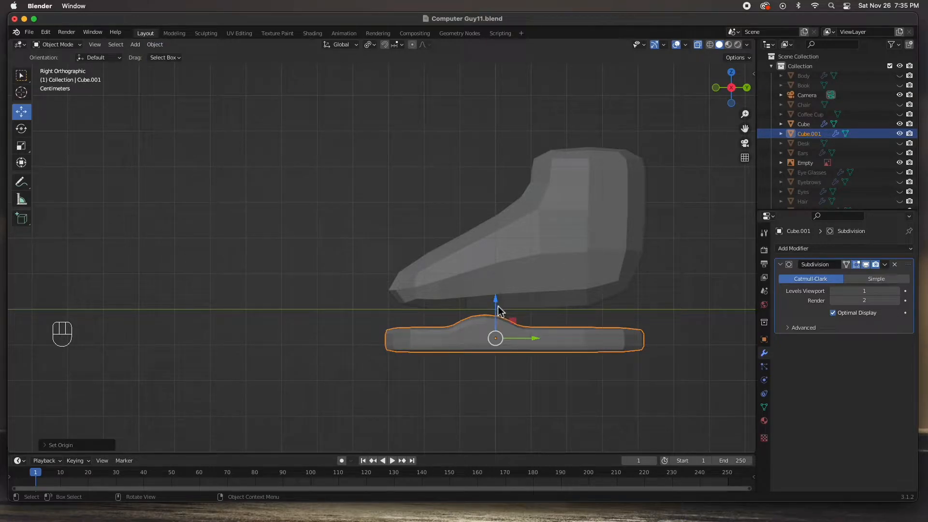
# Try raising the sole against the bottom of the shoe and check the fit in solid shading
pyautogui.moveTo(497, 307); pyautogui.dragTo(494, 267)
pyautogui.moveTo(260, 254); pyautogui.dragTo(311, 244, button='middle')
pyautogui.click(311, 245)
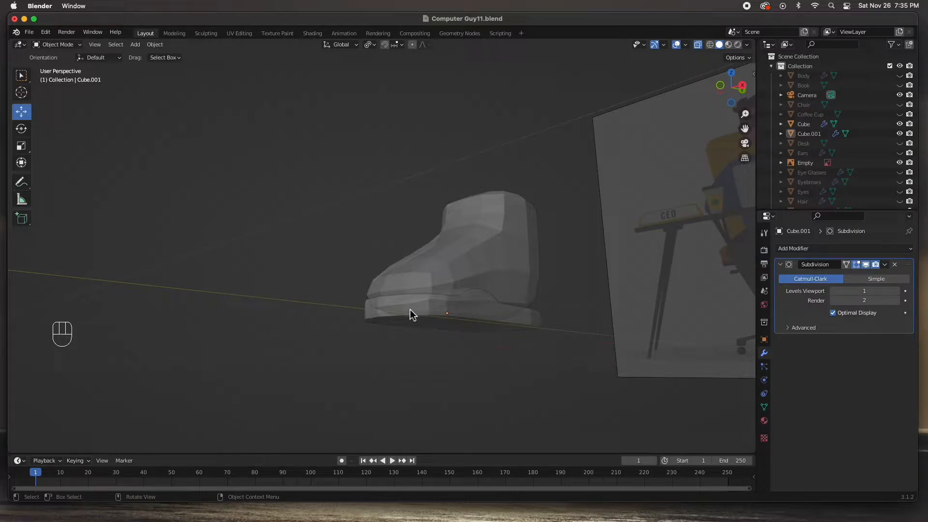
pyautogui.hotkey('alt', 'z')
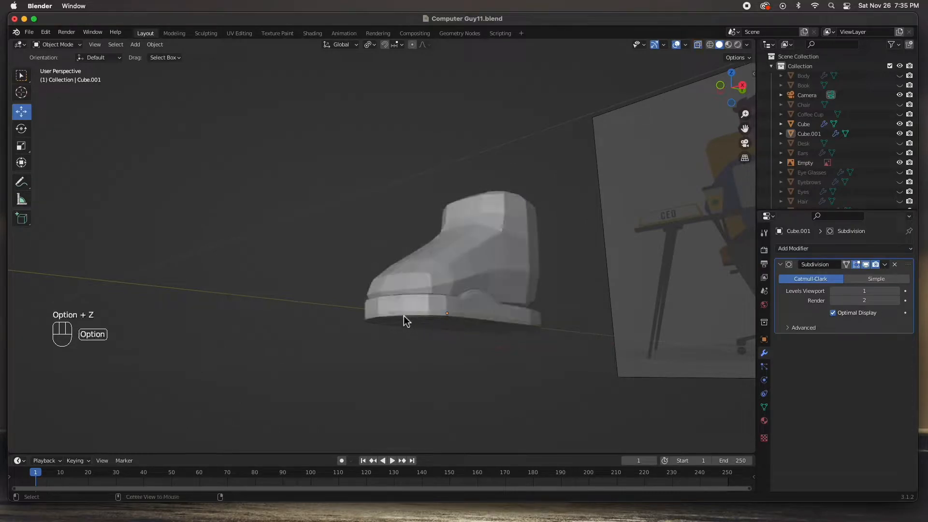
pyautogui.moveTo(397, 316); pyautogui.dragTo(360, 333, button='middle')
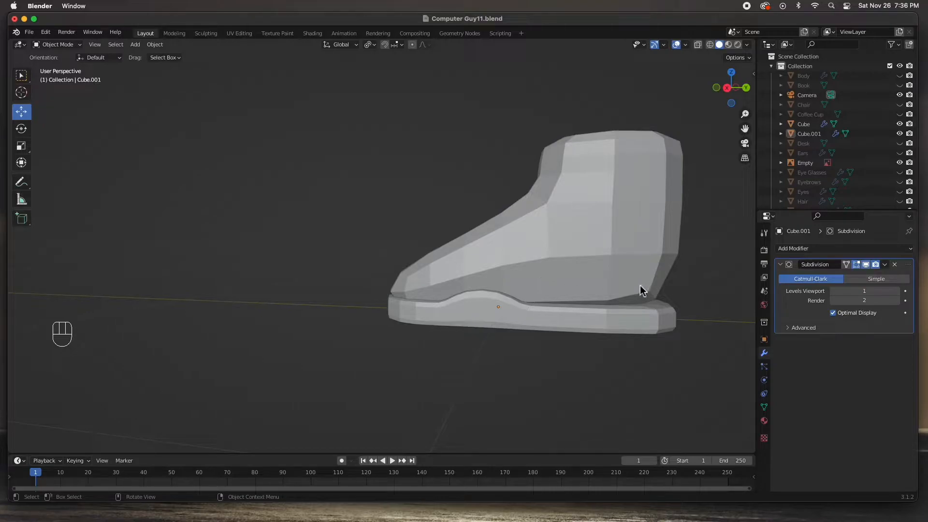
# In right side view, lower the sole clear of the shoe upper
pyautogui.click(526, 322)
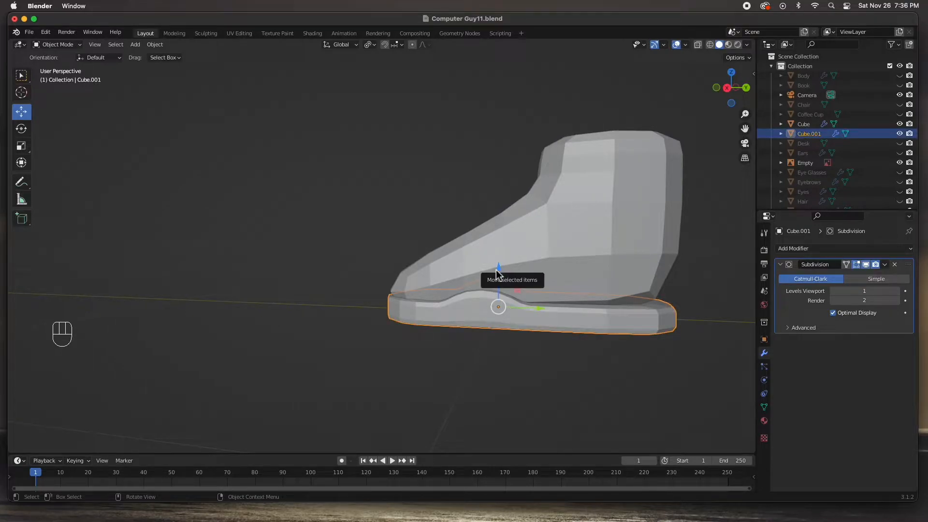
pyautogui.press('KP_3')
pyautogui.moveTo(496, 269); pyautogui.dragTo(505, 326)
# Add a centered horizontal loop cut around the lower part of the shoe upper, from toe to heel
pyautogui.click(534, 282)
pyautogui.press('Tab')
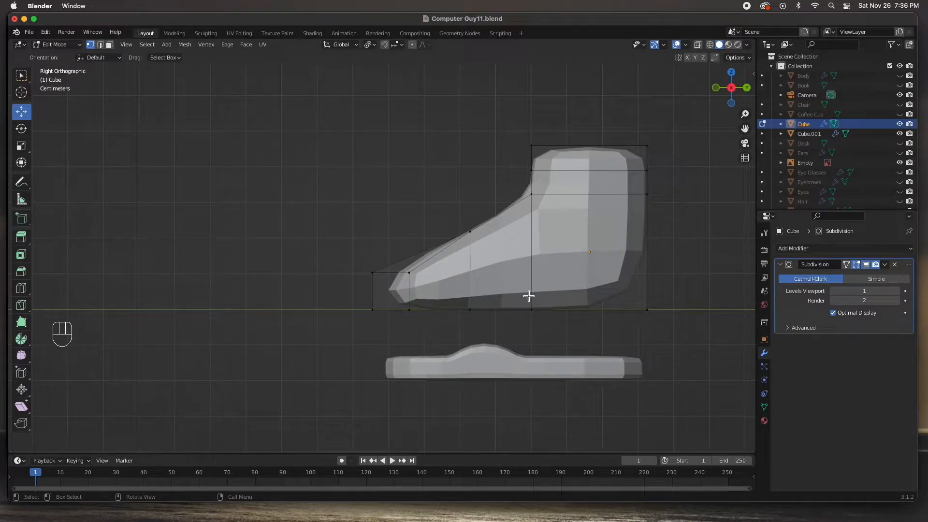
pyautogui.press('super')
pyautogui.press('super+r')
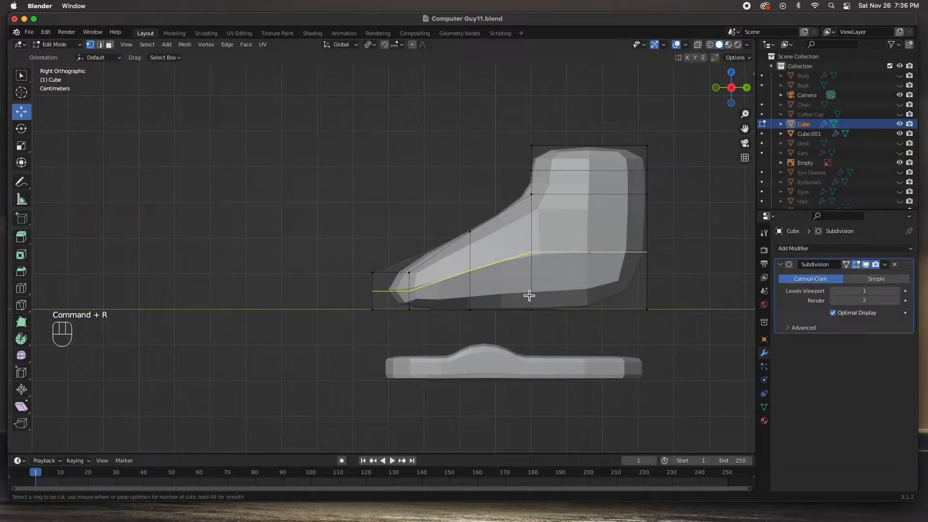
pyautogui.click(529, 296)
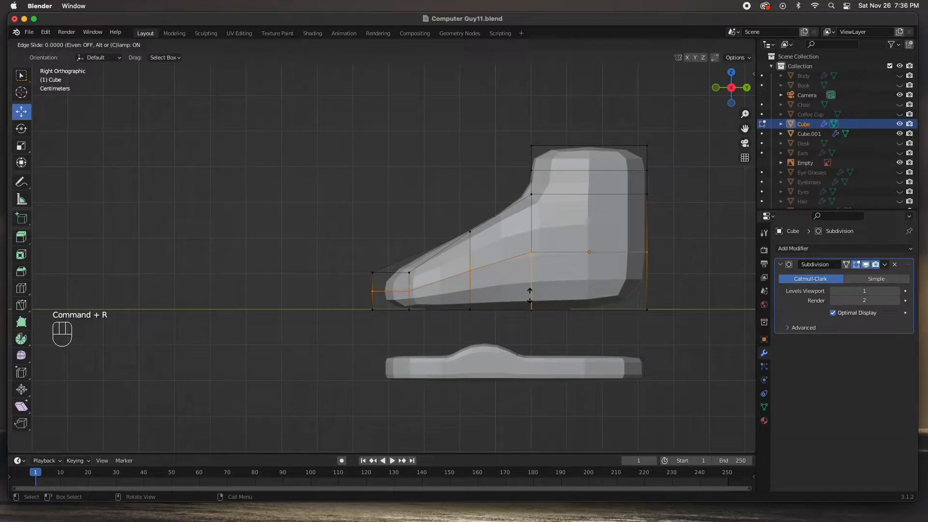
pyautogui.rightClick(530, 296)
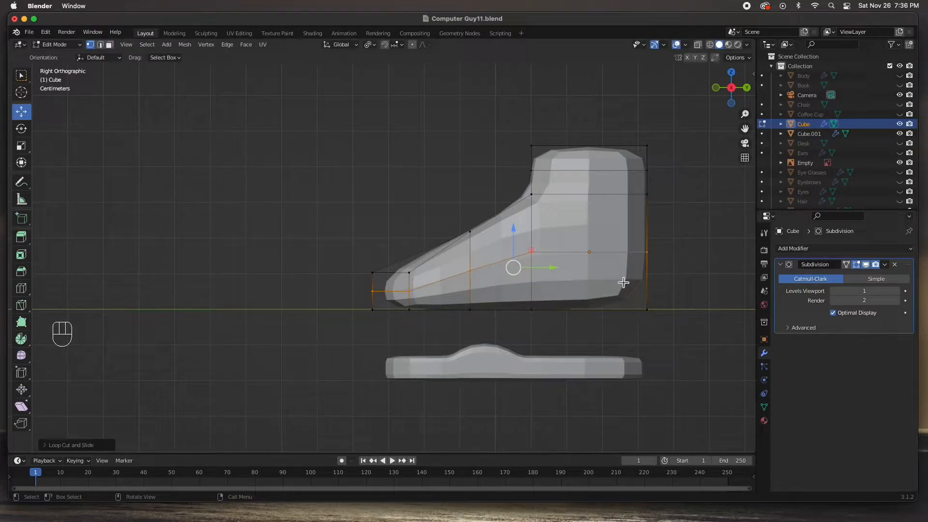
pyautogui.click(589, 252)
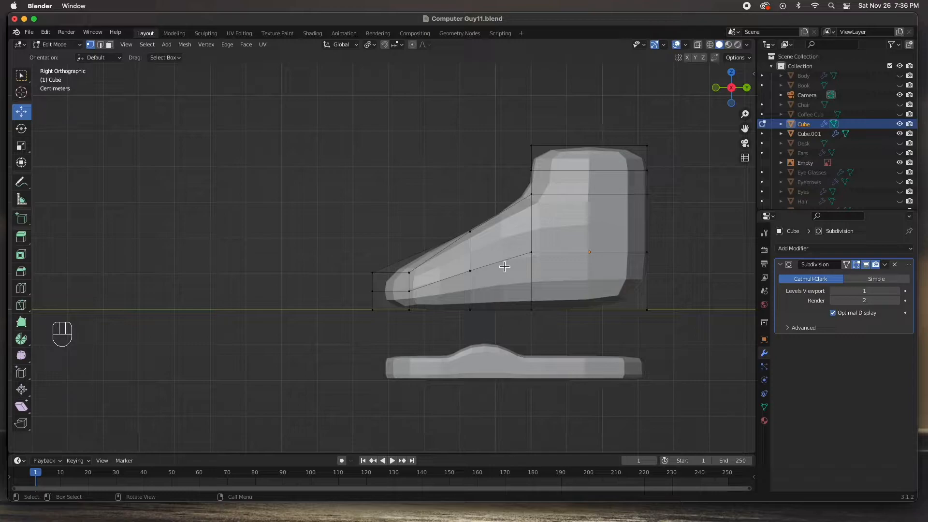
# With X-ray on, lower the new loop's vertices in stages until the loop is level just above the upper's base
pyautogui.hotkey('alt', 'z')
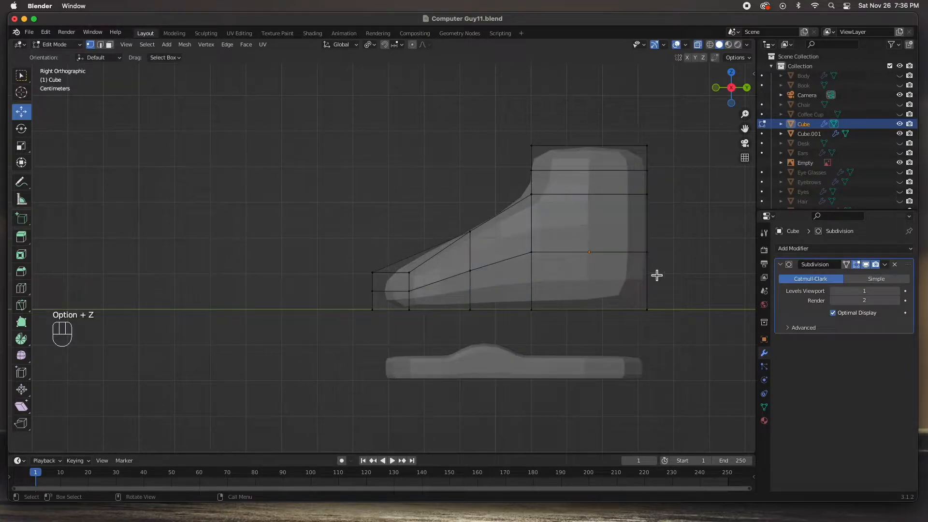
pyautogui.moveTo(674, 236); pyautogui.dragTo(515, 267)
pyautogui.moveTo(603, 219); pyautogui.dragTo(607, 240)
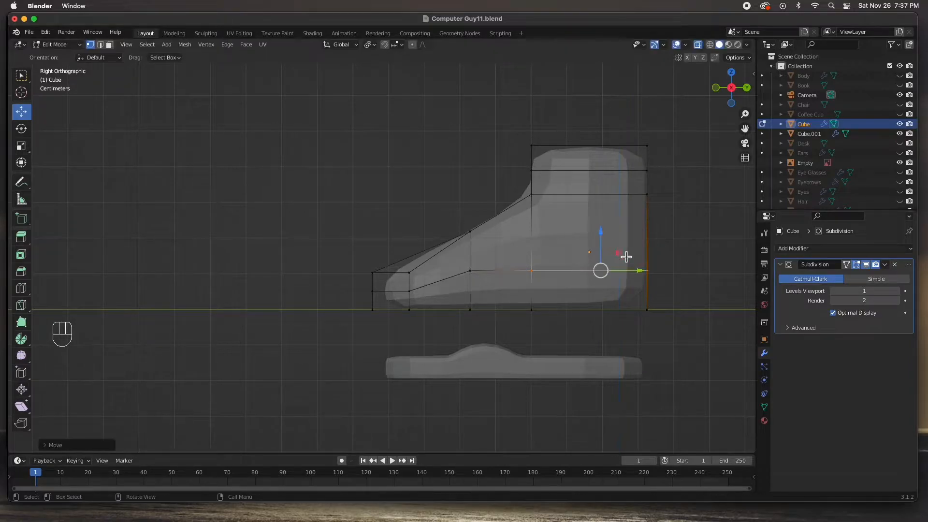
pyautogui.keyDown('shift'); pyautogui.moveTo(667, 268); pyautogui.dragTo(462, 288); pyautogui.keyUp('shift')
pyautogui.moveTo(563, 236); pyautogui.dragTo(564, 252)
pyautogui.keyDown('shift'); pyautogui.moveTo(665, 287); pyautogui.dragTo(352, 298); pyautogui.keyUp('shift')
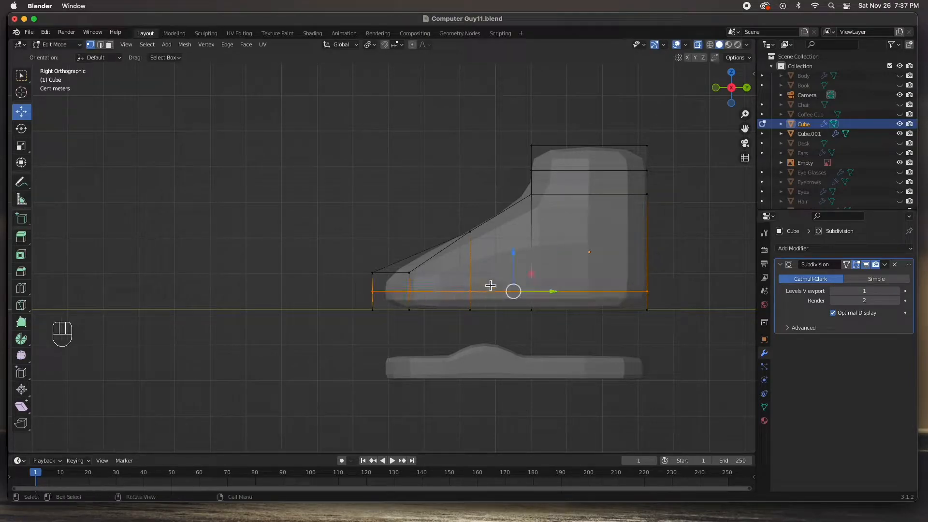
pyautogui.moveTo(512, 258); pyautogui.dragTo(515, 265)
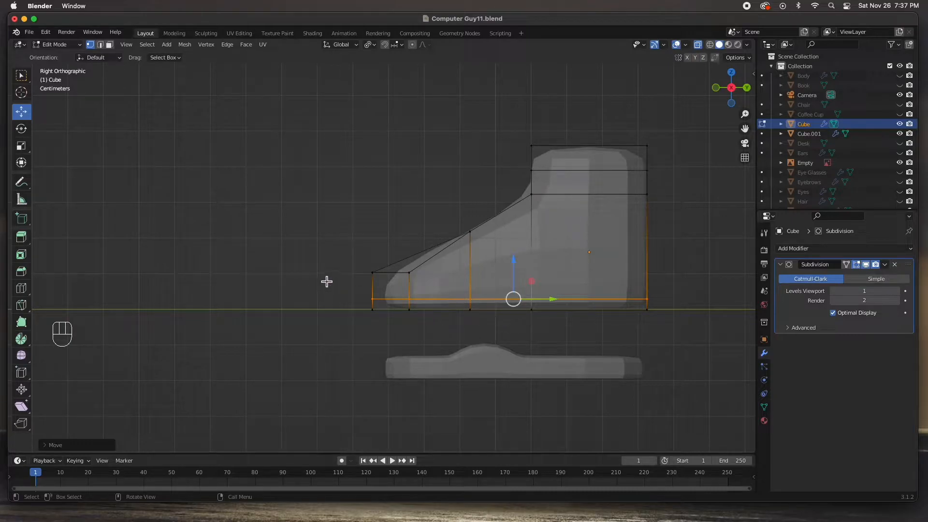
# Leave mesh editing and raise the sole object so it overlaps the bottom of the shoe upper
pyautogui.click(326, 281)
pyautogui.press('Tab')
pyautogui.moveTo(324, 277); pyautogui.dragTo(405, 290, button='middle')
pyautogui.moveTo(418, 297); pyautogui.dragTo(412, 237)
pyautogui.moveTo(449, 300); pyautogui.dragTo(359, 304, button='middle')
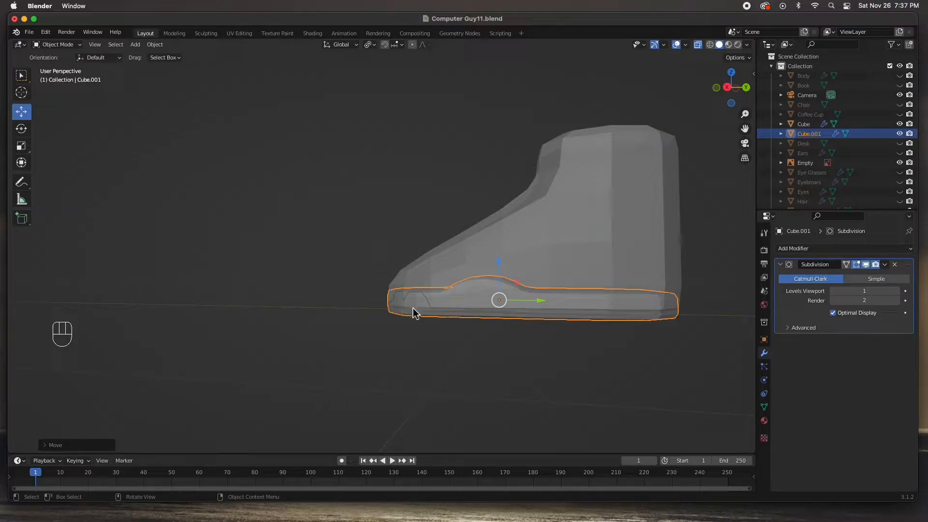
pyautogui.moveTo(449, 328); pyautogui.dragTo(504, 345, button='middle')
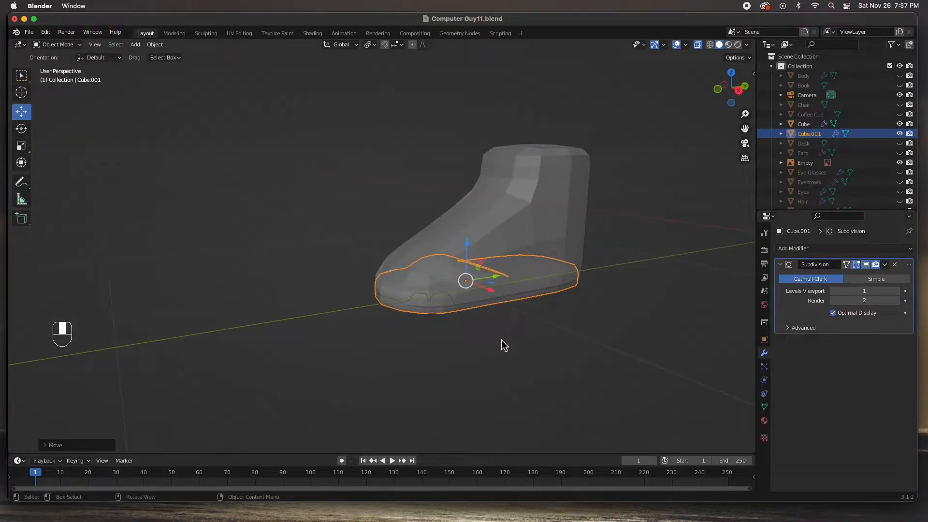
# Scale the sole up uniformly to about 1.06 so it protrudes around the upper, and turn X-ray off
pyautogui.press('s')
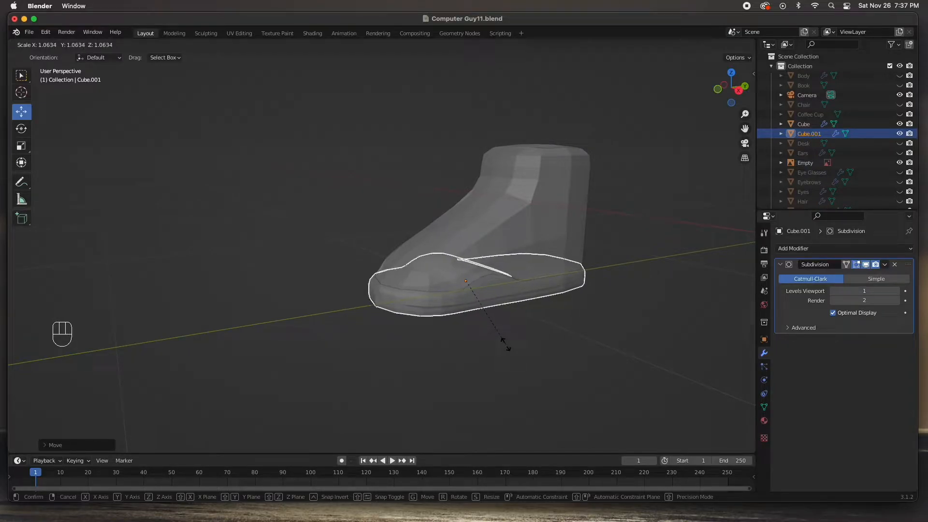
pyautogui.click(505, 344)
pyautogui.moveTo(506, 343); pyautogui.dragTo(465, 338, button='middle')
pyautogui.click(486, 344)
pyautogui.hotkey('alt', 'z')
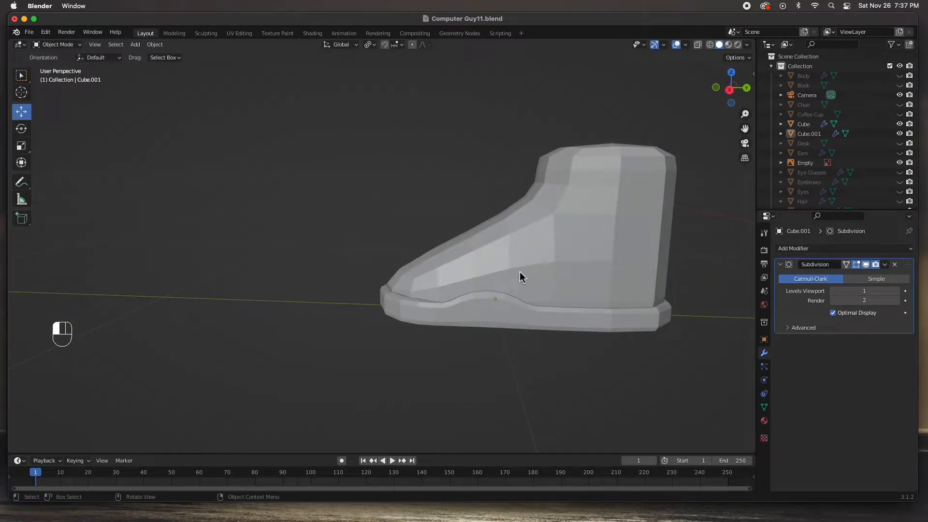
# Nudge the shoe upper vertically to seat it in the sole, and undo the last change
pyautogui.click(547, 307)
pyautogui.moveTo(599, 222); pyautogui.dragTo(577, 258)
pyautogui.moveTo(553, 365); pyautogui.dragTo(317, 375, button='middle')
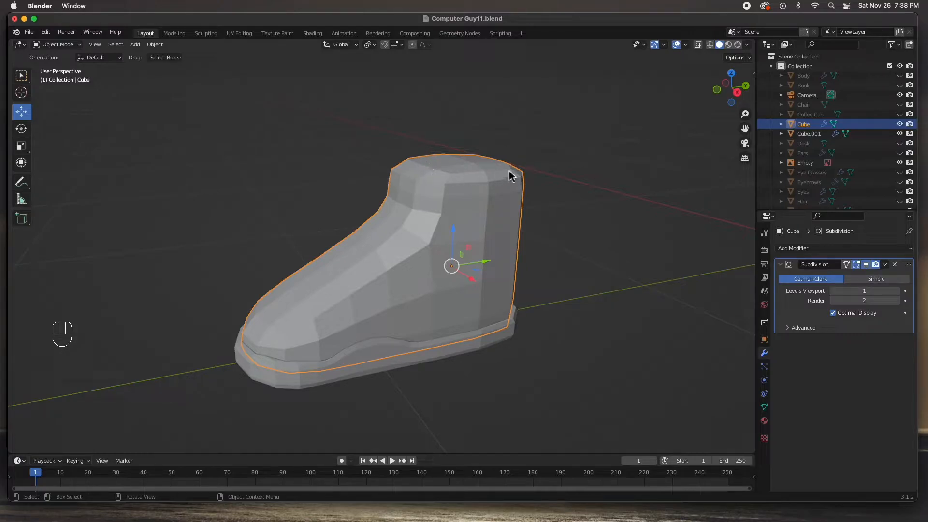
pyautogui.press('super+z')
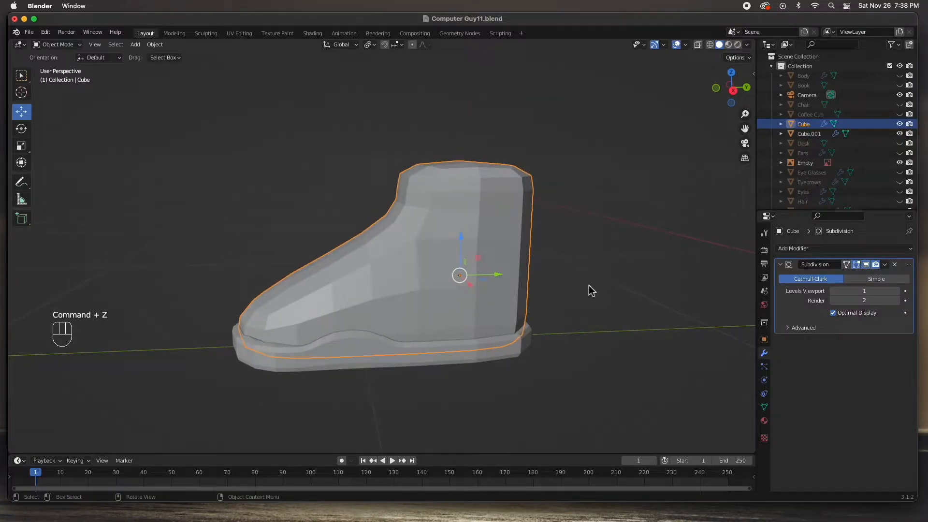
# Apply the Subdivision modifier to the shoe upper and open its mesh in Edit Mode
pyautogui.click(887, 266)
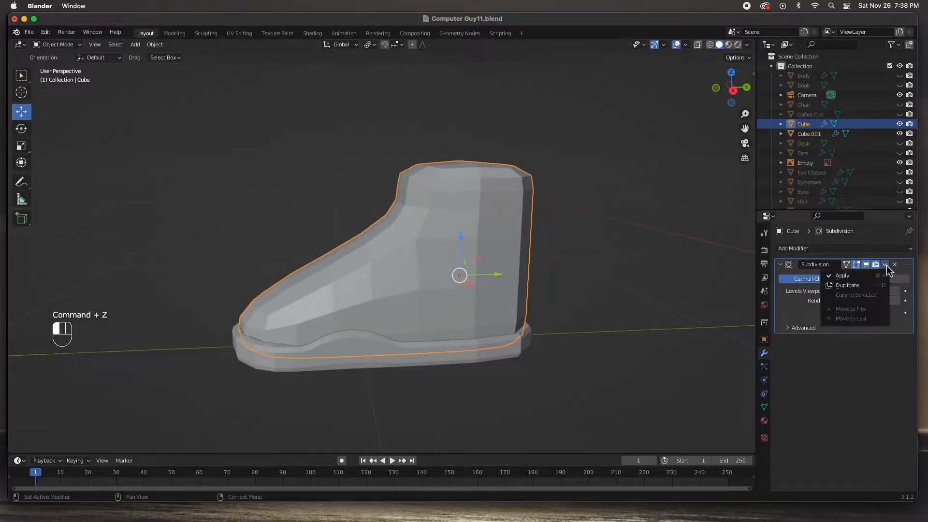
pyautogui.click(863, 282)
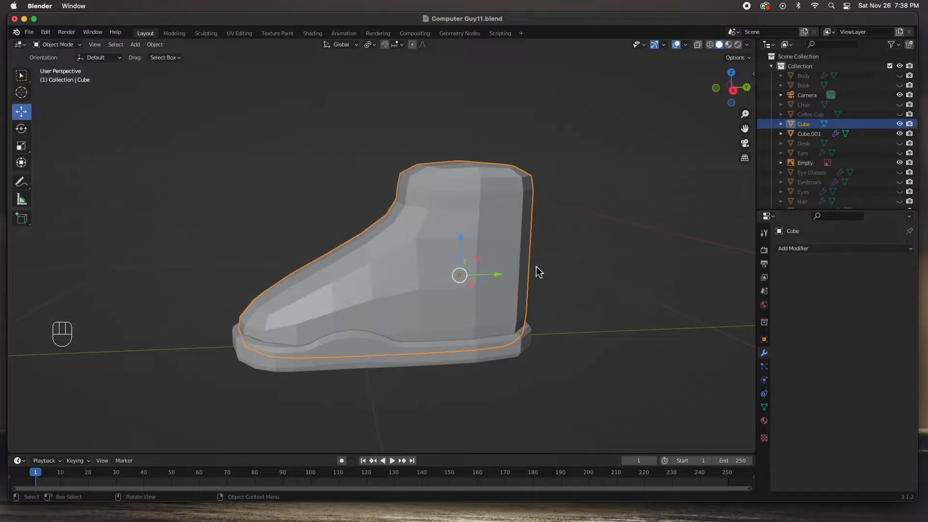
pyautogui.moveTo(412, 255); pyautogui.dragTo(443, 272, button='middle')
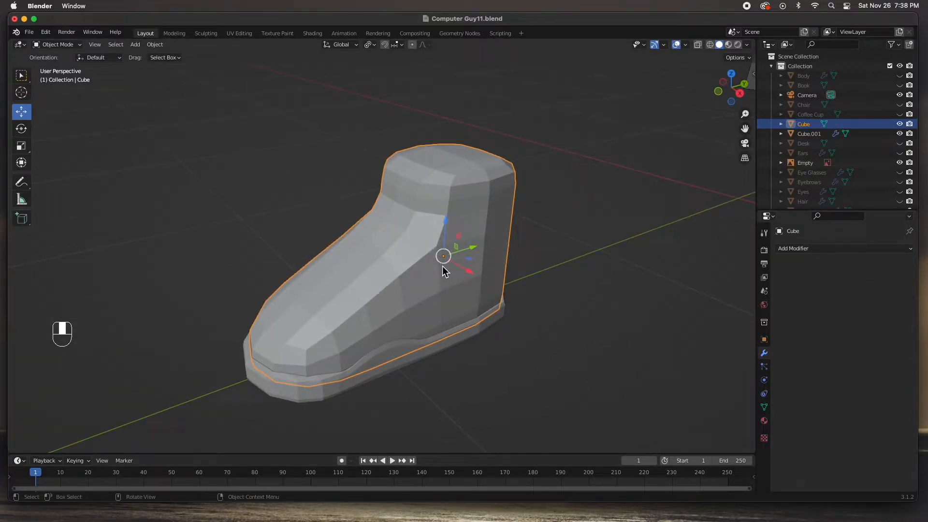
pyautogui.press('Tab')
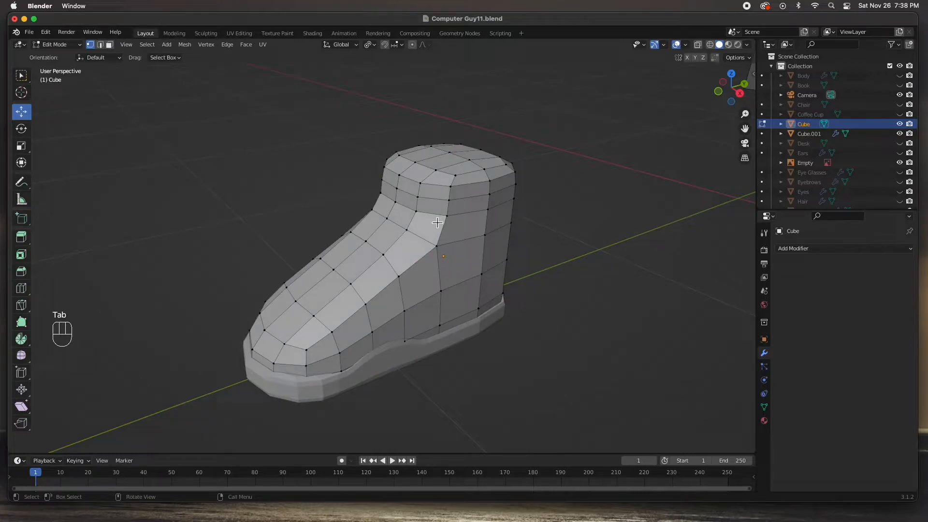
# Select all the faces capping the top of the shoe's ankle and delete them to open the shoe
pyautogui.moveTo(401, 200); pyautogui.dragTo(483, 225, button='middle')
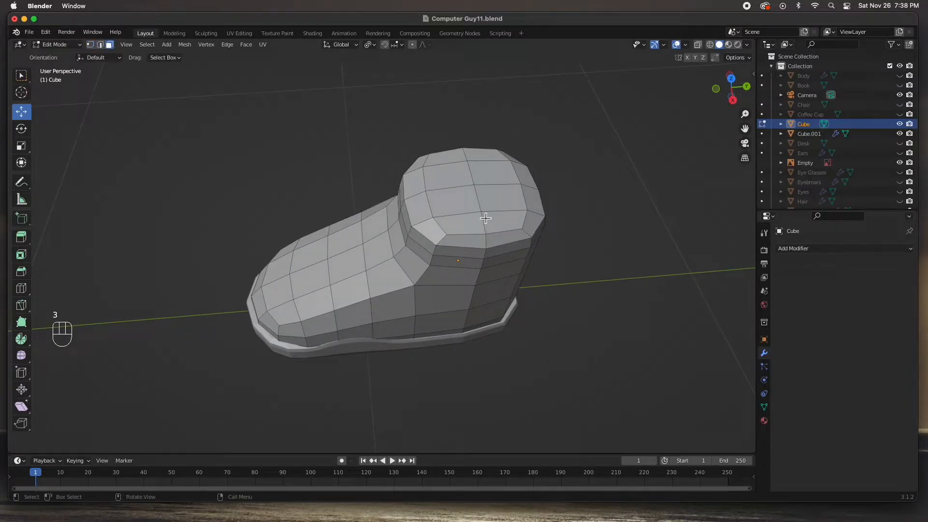
pyautogui.moveTo(453, 164); pyautogui.dragTo(498, 223)
pyautogui.keyDown('shift'); pyautogui.click(513, 161); pyautogui.keyUp('shift')
pyautogui.keyDown('shift'); pyautogui.click(531, 194); pyautogui.keyUp('shift')
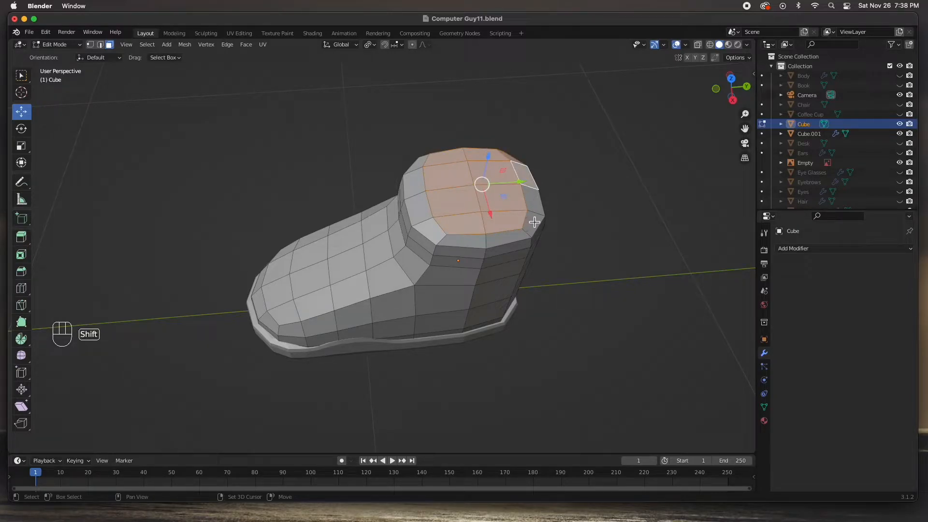
pyautogui.keyDown('shift'); pyautogui.click(536, 208); pyautogui.keyUp('shift')
pyautogui.keyDown('shift'); pyautogui.click(532, 227); pyautogui.keyUp('shift')
pyautogui.keyDown('shift'); pyautogui.click(511, 240); pyautogui.keyUp('shift')
pyautogui.keyDown('shift'); pyautogui.click(459, 241); pyautogui.keyUp('shift')
pyautogui.keyDown('shift'); pyautogui.click(431, 232); pyautogui.keyUp('shift')
pyautogui.keyDown('shift'); pyautogui.click(417, 209); pyautogui.keyUp('shift')
pyautogui.keyDown('shift'); pyautogui.click(415, 181); pyautogui.keyUp('shift')
pyautogui.moveTo(418, 166); pyautogui.dragTo(437, 215, button='middle')
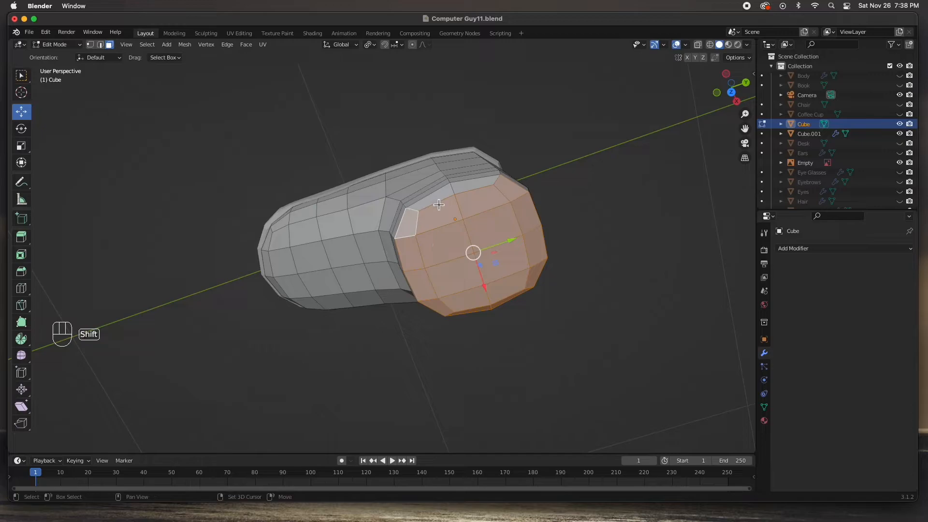
pyautogui.moveTo(504, 292); pyautogui.dragTo(493, 182, button='middle')
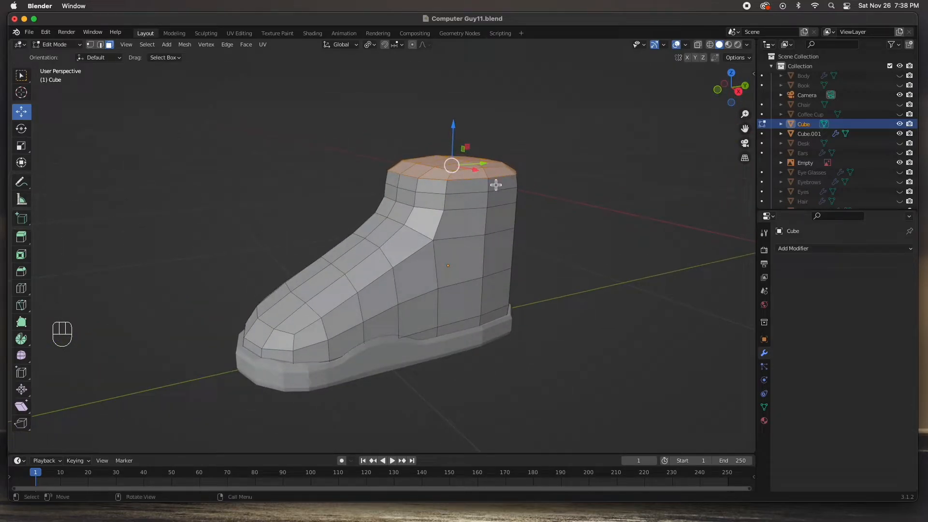
pyautogui.press('x')
pyautogui.click(496, 186)
pyautogui.moveTo(556, 304); pyautogui.dragTo(623, 304, button='middle')
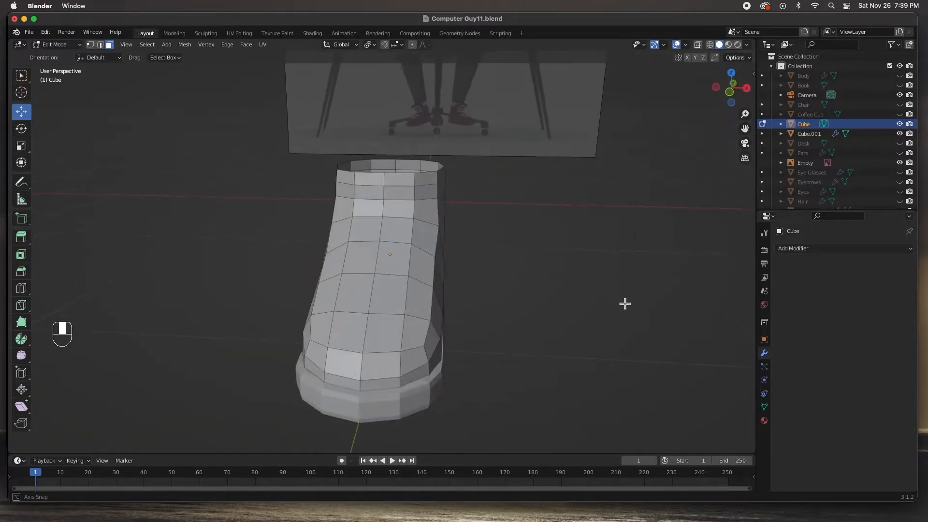
# Extrude the open rim's edge loop in place and scale it to about 0.777 to form an inward lip
pyautogui.moveTo(397, 197); pyautogui.dragTo(438, 223, button='middle')
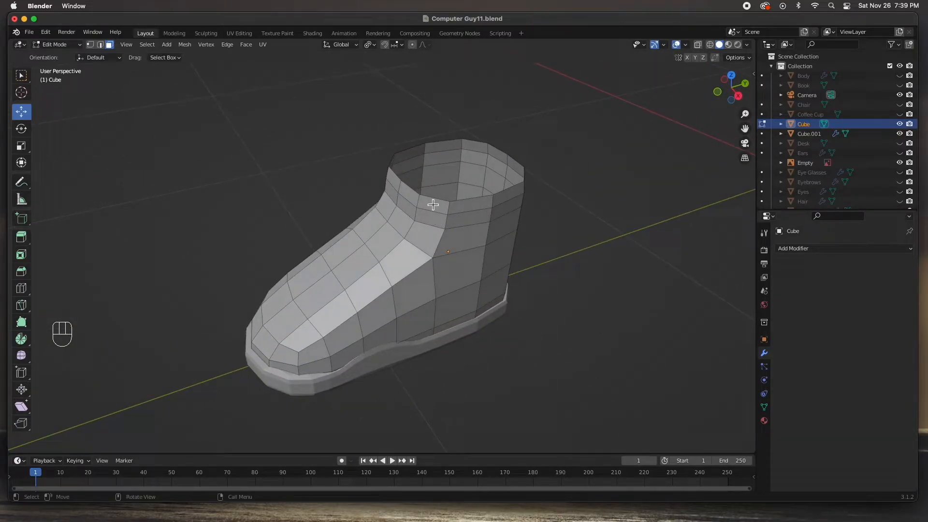
pyautogui.press('2')
pyautogui.keyDown('alt'); pyautogui.click(466, 198); pyautogui.keyUp('alt')
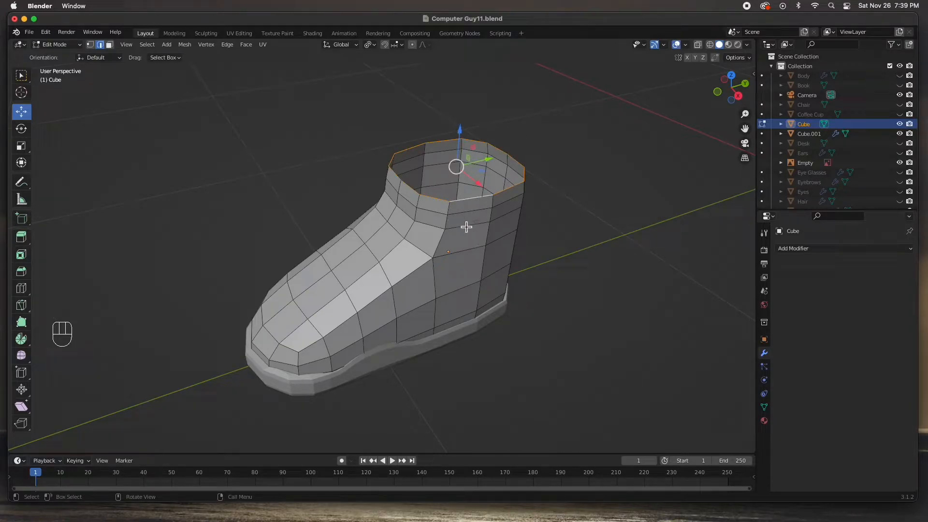
pyautogui.press('e')
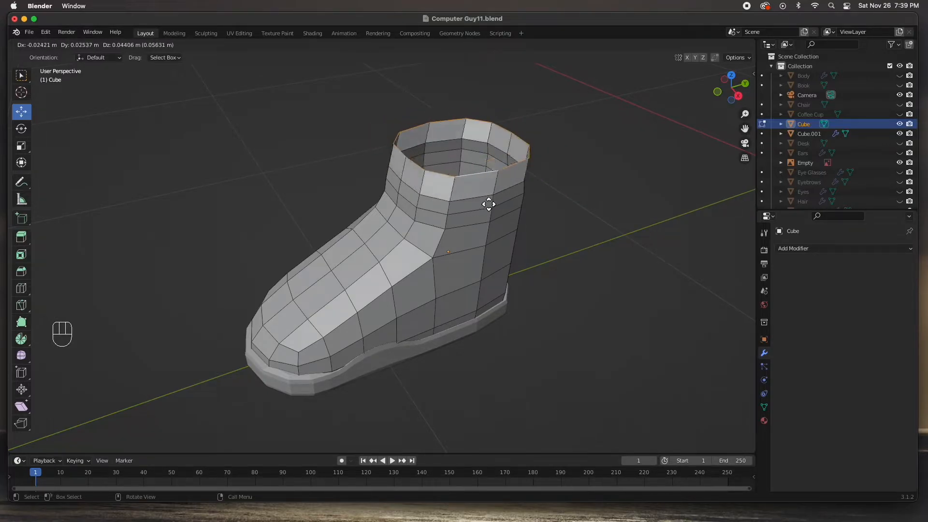
pyautogui.rightClick(455, 198)
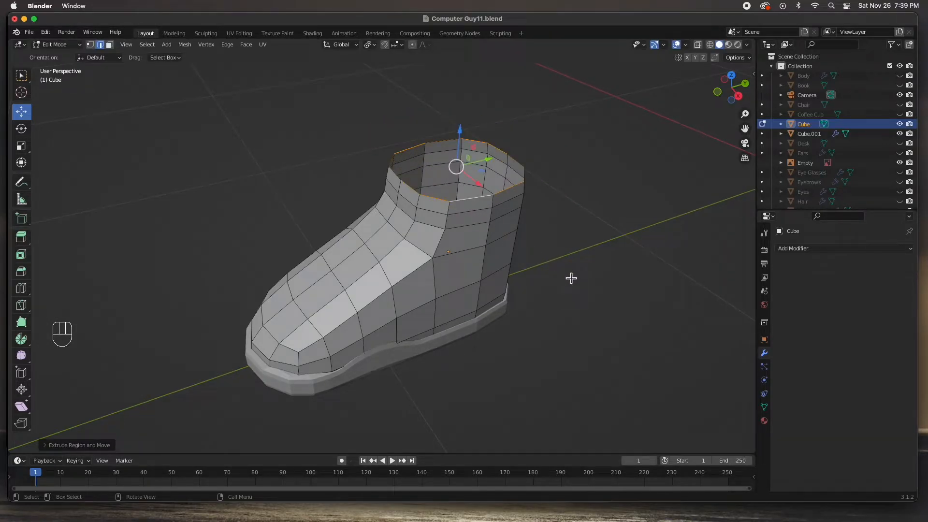
pyautogui.press('s')
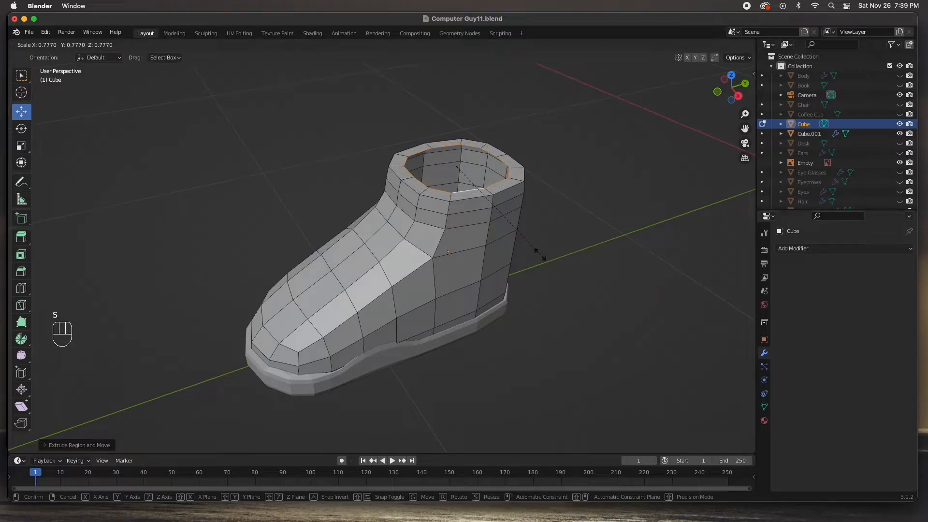
pyautogui.click(539, 254)
pyautogui.moveTo(526, 259); pyautogui.dragTo(578, 248, button='middle')
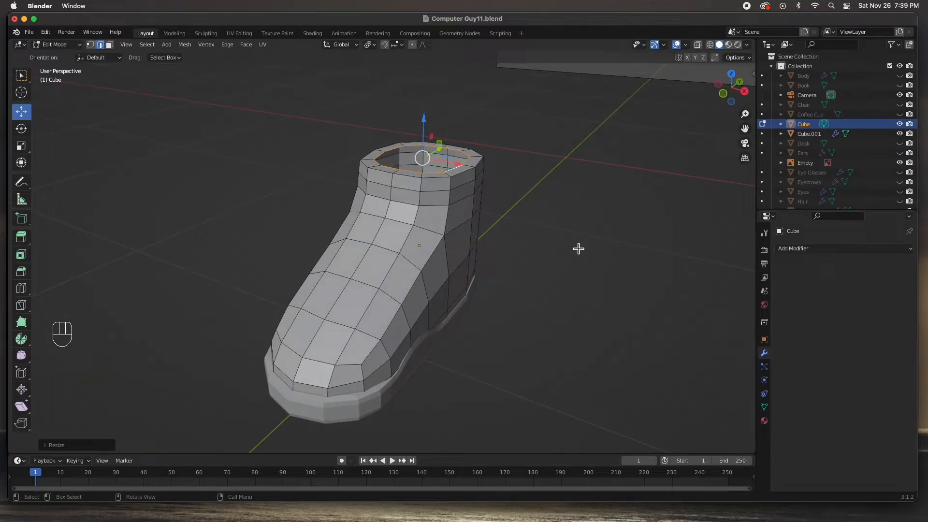
# Select the two-column strip of faces from the front rim down to the instep and extrude it slightly inward along normals
pyautogui.moveTo(347, 266); pyautogui.dragTo(391, 190, button='middle')
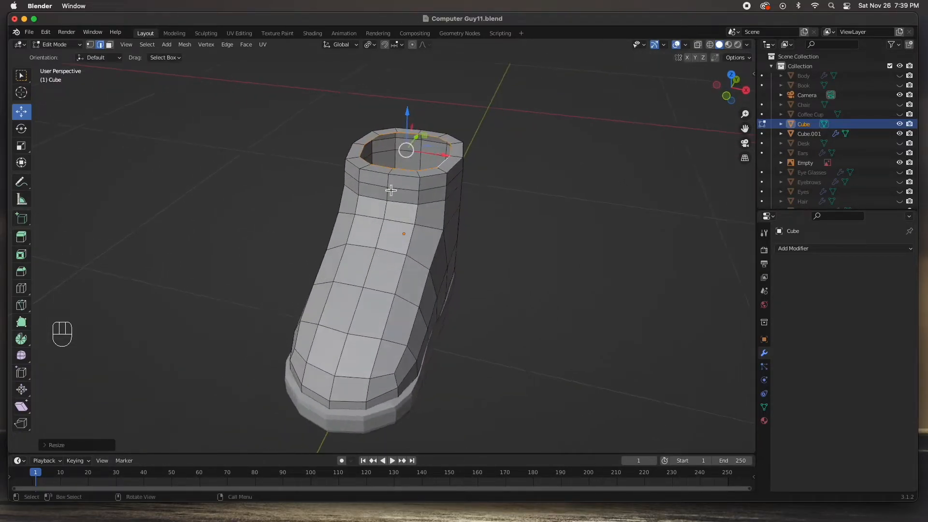
pyautogui.press('3')
pyautogui.click(378, 170)
pyautogui.keyDown('shift'); pyautogui.click(404, 175); pyautogui.keyUp('shift')
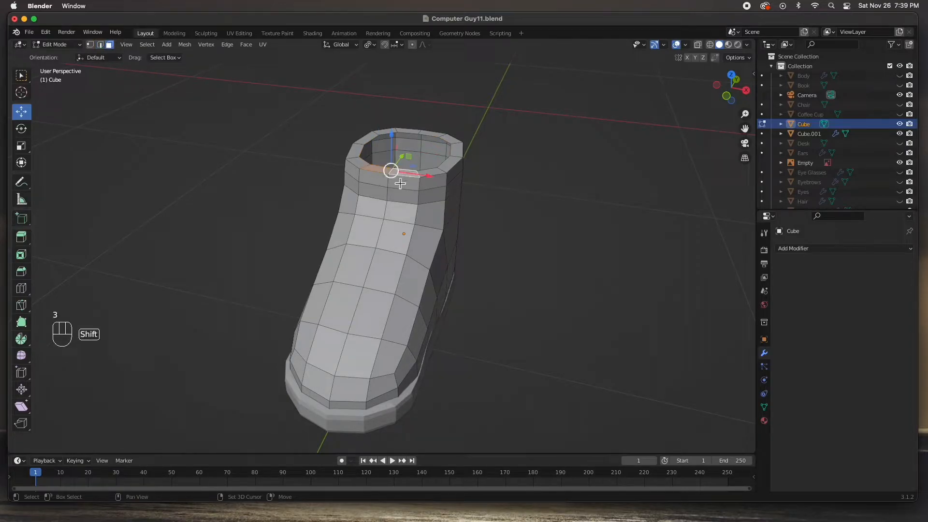
pyautogui.keyDown('shift'); pyautogui.click(373, 177); pyautogui.keyUp('shift')
pyautogui.keyDown('shift'); pyautogui.click(402, 182); pyautogui.keyUp('shift')
pyautogui.keyDown('shift'); pyautogui.click(372, 189); pyautogui.keyUp('shift')
pyautogui.keyDown('shift'); pyautogui.click(372, 207); pyautogui.keyUp('shift')
pyautogui.keyDown('shift'); pyautogui.click(365, 232); pyautogui.keyUp('shift')
pyautogui.keyDown('shift'); pyautogui.click(393, 237); pyautogui.keyUp('shift')
pyautogui.keyDown('shift'); pyautogui.click(385, 272); pyautogui.keyUp('shift')
pyautogui.moveTo(360, 298); pyautogui.dragTo(428, 310, button='middle')
pyautogui.keyDown('shift'); pyautogui.click(403, 276); pyautogui.keyUp('shift')
pyautogui.keyDown('shift'); pyautogui.click(429, 280); pyautogui.keyUp('shift')
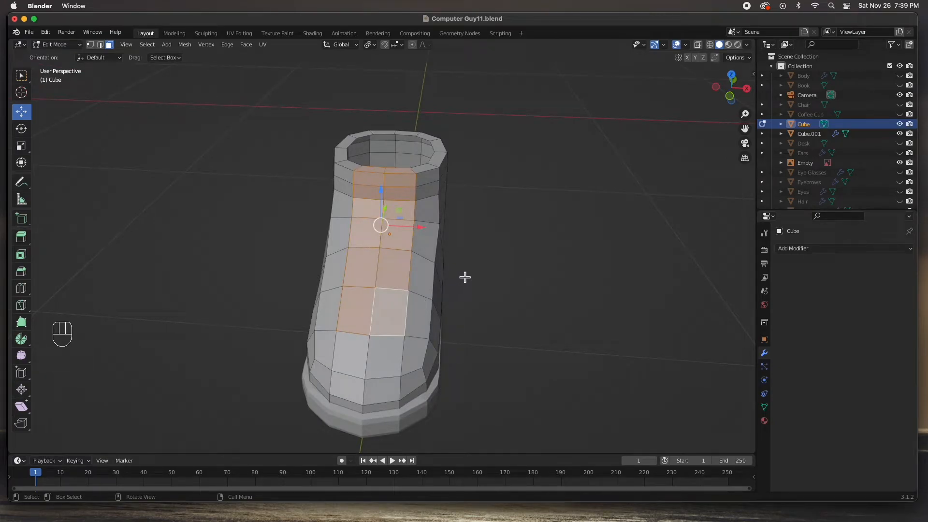
pyautogui.press('alt')
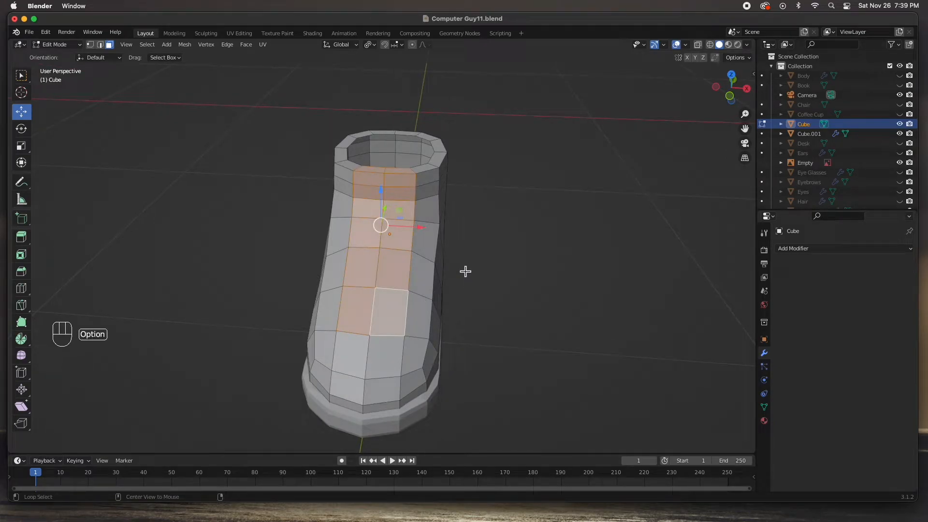
pyautogui.hotkey('alt', 'e')
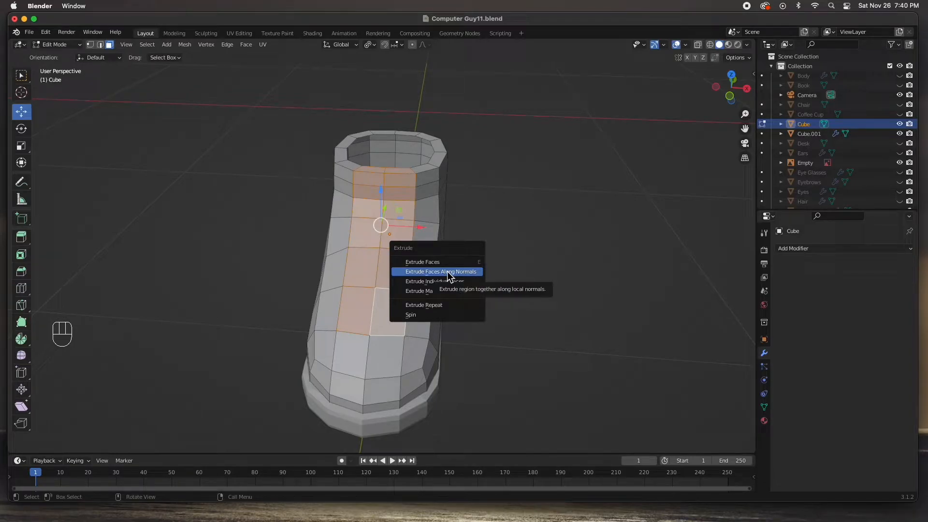
pyautogui.click(448, 271)
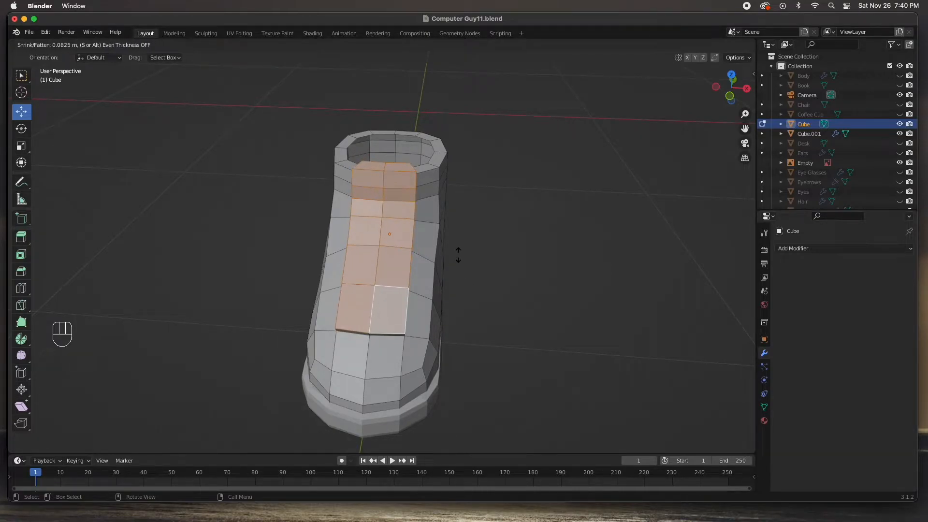
pyautogui.click(452, 284)
# Narrow the recessed front strip by scaling it to about 0.915 along X
pyautogui.moveTo(449, 280); pyautogui.dragTo(455, 255, button='middle')
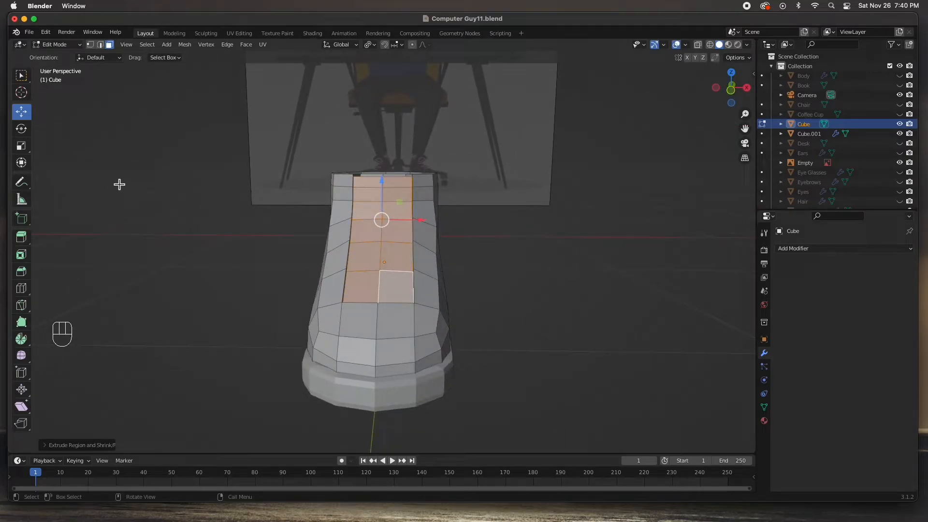
pyautogui.press('s')
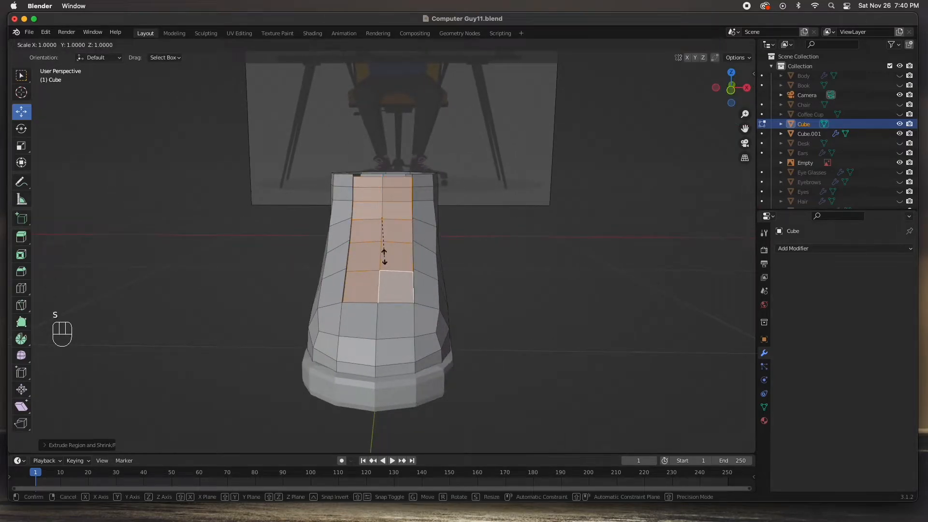
pyautogui.press('x')
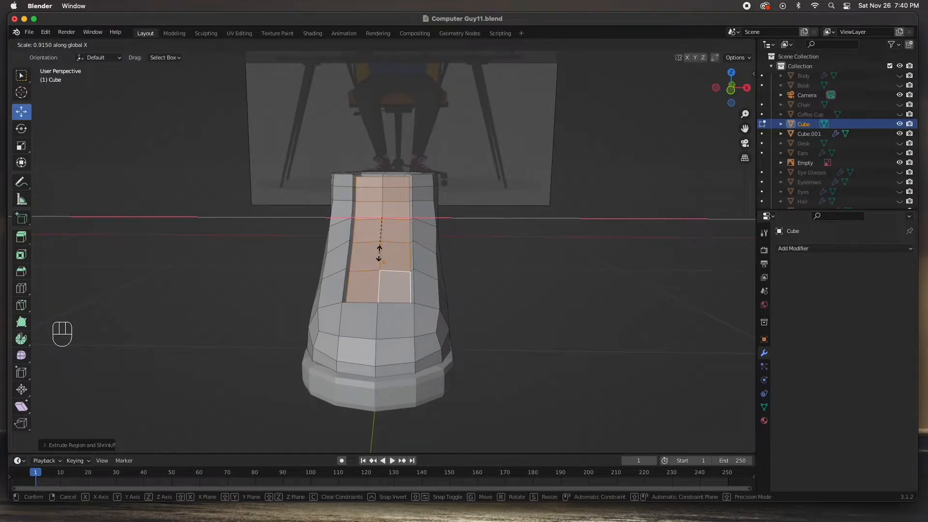
pyautogui.click(379, 251)
# Separate the selected front strip into its own tongue object and hide that object
pyautogui.moveTo(379, 251); pyautogui.dragTo(358, 270, button='middle')
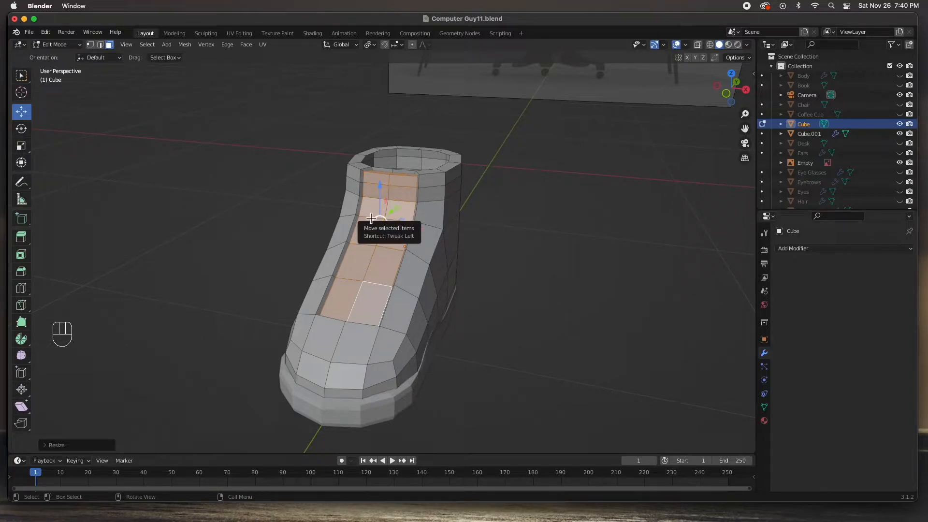
pyautogui.moveTo(378, 237)
pyautogui.mouseDown(button='middle')
pyautogui.moveTo(379, 249)
pyautogui.moveTo(379, 242)
pyautogui.mouseUp(button='middle')
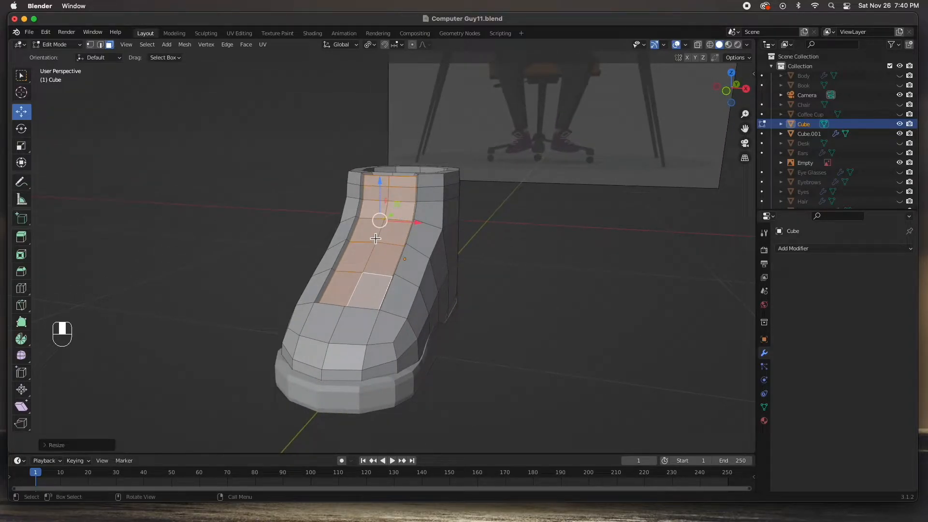
pyautogui.press('p')
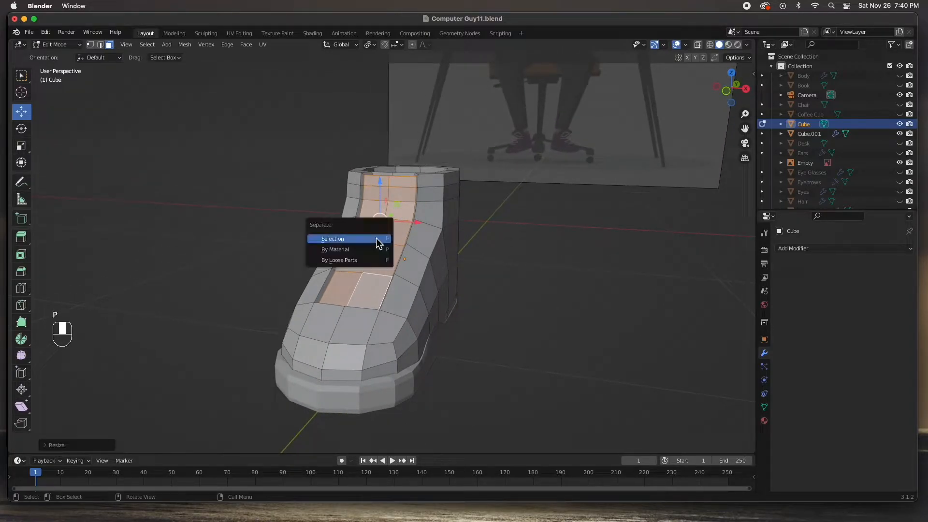
pyautogui.click(339, 239)
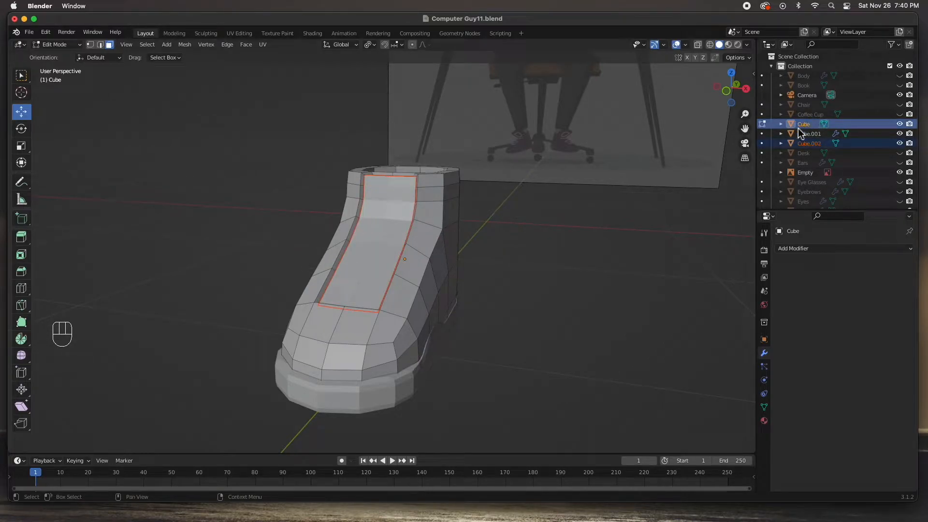
pyautogui.moveTo(397, 235); pyautogui.dragTo(364, 234, button='middle')
pyautogui.moveTo(525, 284); pyautogui.dragTo(560, 295, button='middle')
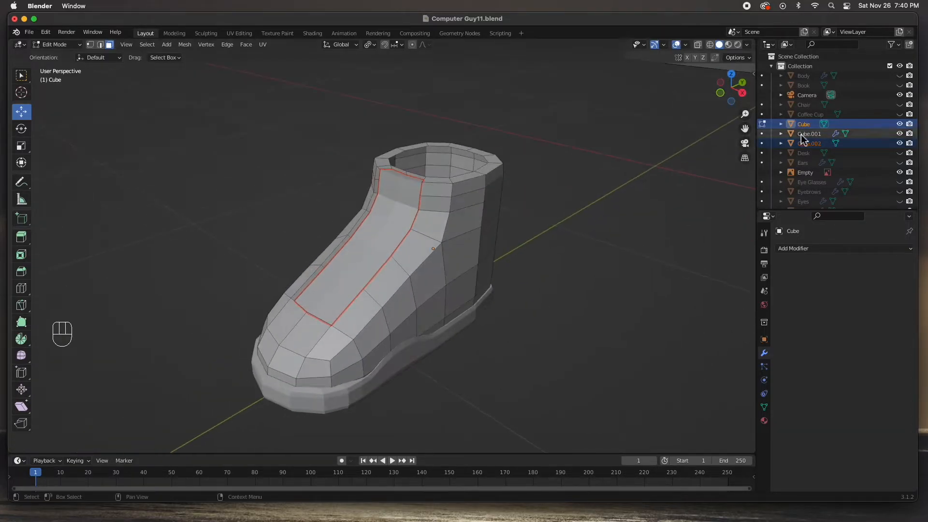
pyautogui.click(899, 143)
# Delete the two leftover faces bridging the front gap at the rim of the shoe opening
pyautogui.moveTo(516, 198); pyautogui.dragTo(398, 131, button='middle')
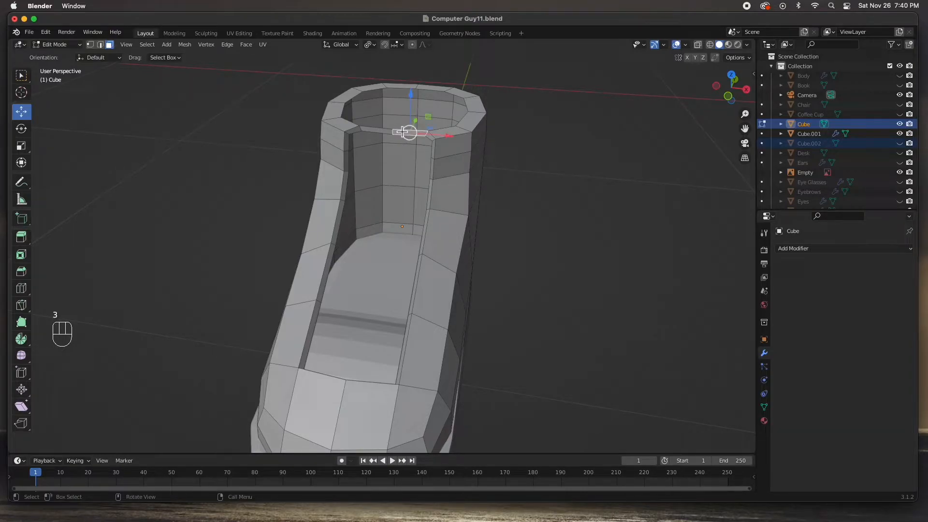
pyautogui.click(382, 137)
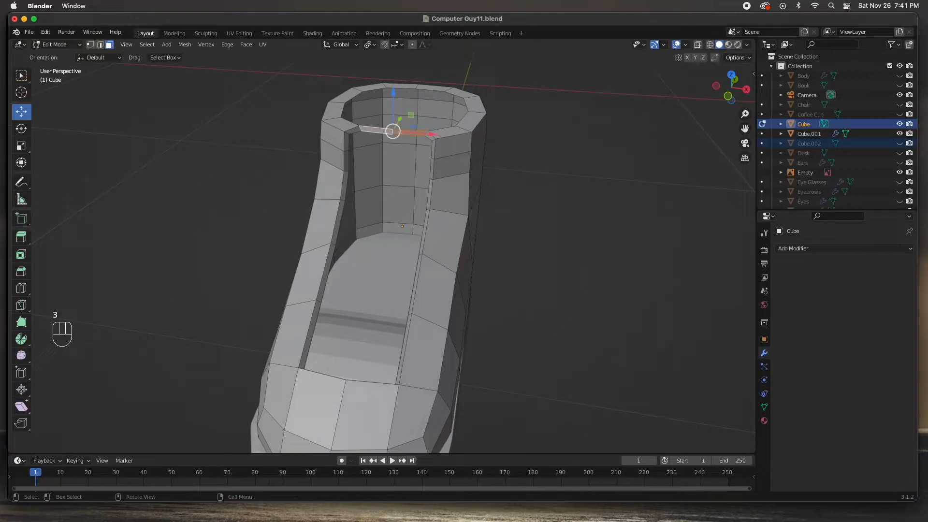
pyautogui.press('Delete')
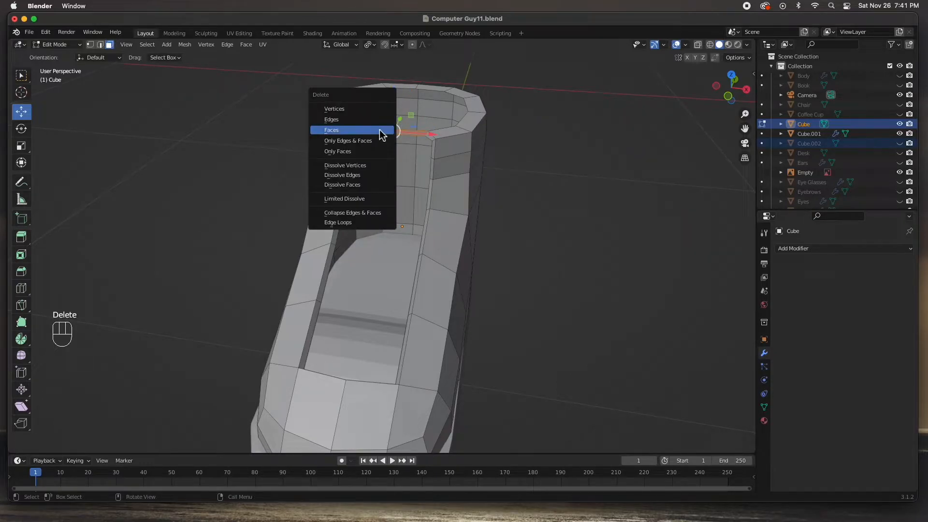
pyautogui.click(382, 135)
# Select the inner edge loop of the rim and extrude it a short way down along Z inside the shoe
pyautogui.moveTo(416, 166)
pyautogui.mouseDown(button='middle')
pyautogui.moveTo(413, 178)
pyautogui.moveTo(361, 174)
pyautogui.moveTo(379, 183)
pyautogui.moveTo(402, 175)
pyautogui.mouseUp(button='middle')
pyautogui.moveTo(466, 158)
pyautogui.mouseDown(button='middle')
pyautogui.moveTo(466, 170)
pyautogui.moveTo(466, 141)
pyautogui.mouseUp(button='middle')
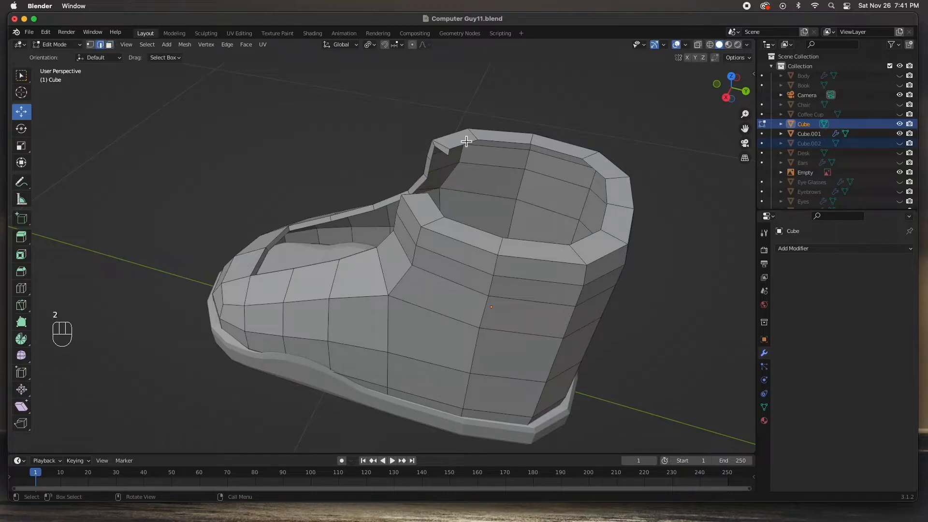
pyautogui.press('alt')
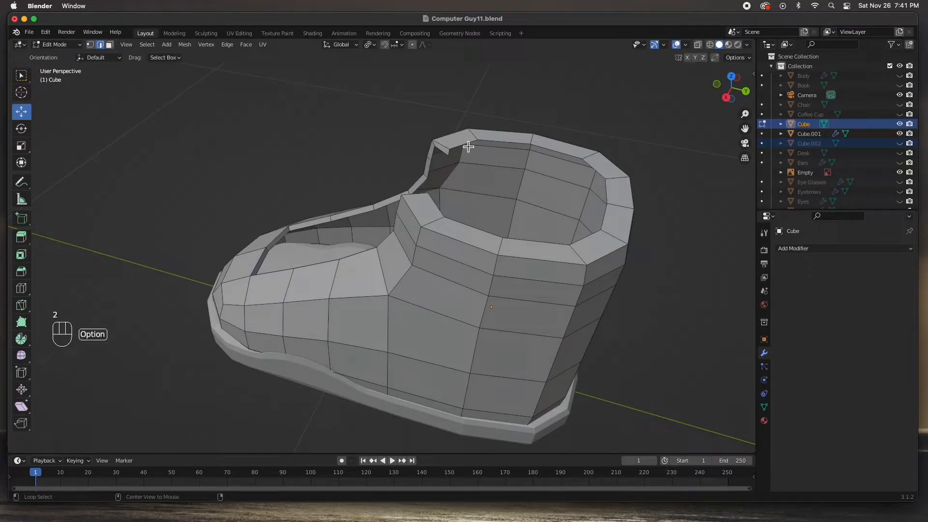
pyautogui.keyDown('alt'); pyautogui.click(467, 145); pyautogui.keyUp('alt')
pyautogui.moveTo(498, 188); pyautogui.dragTo(553, 164, button='middle')
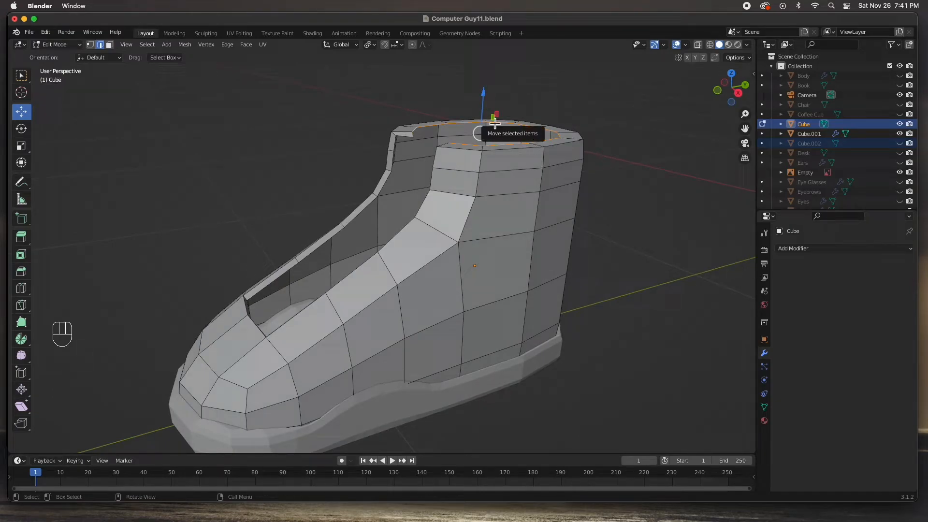
pyautogui.press('e')
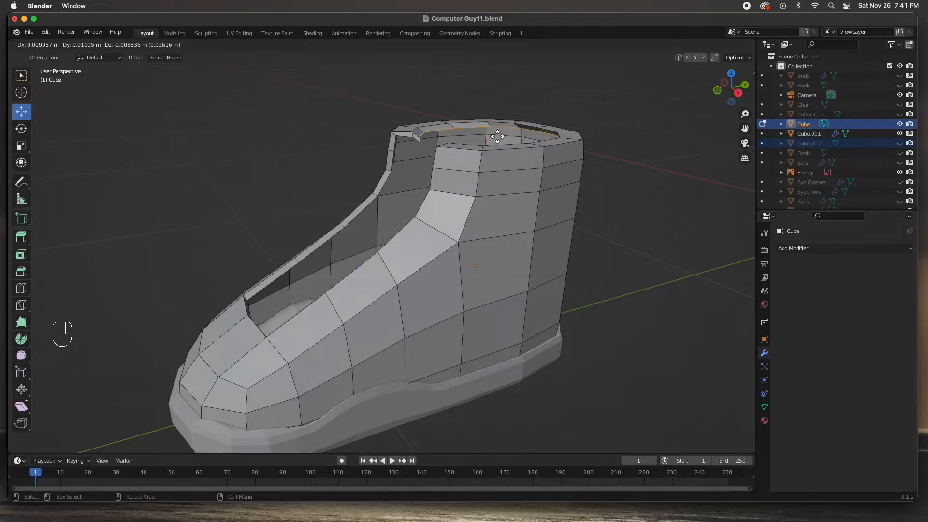
pyautogui.press('z')
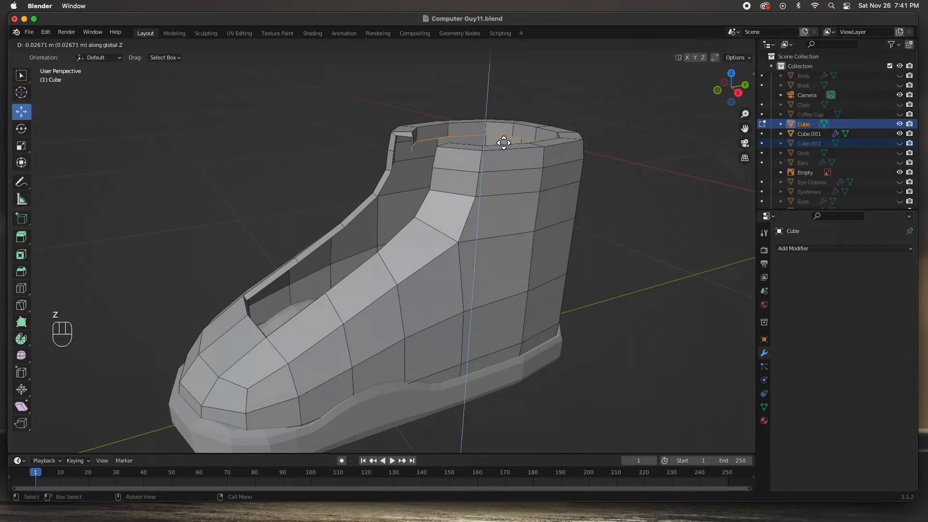
pyautogui.click(500, 154)
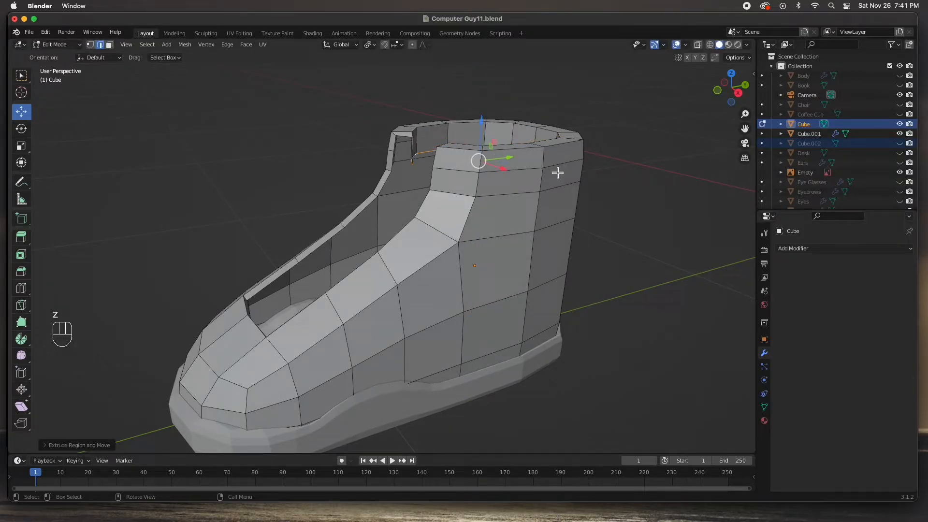
pyautogui.moveTo(555, 174); pyautogui.dragTo(586, 195, button='middle')
pyautogui.moveTo(506, 208); pyautogui.dragTo(541, 193, button='middle')
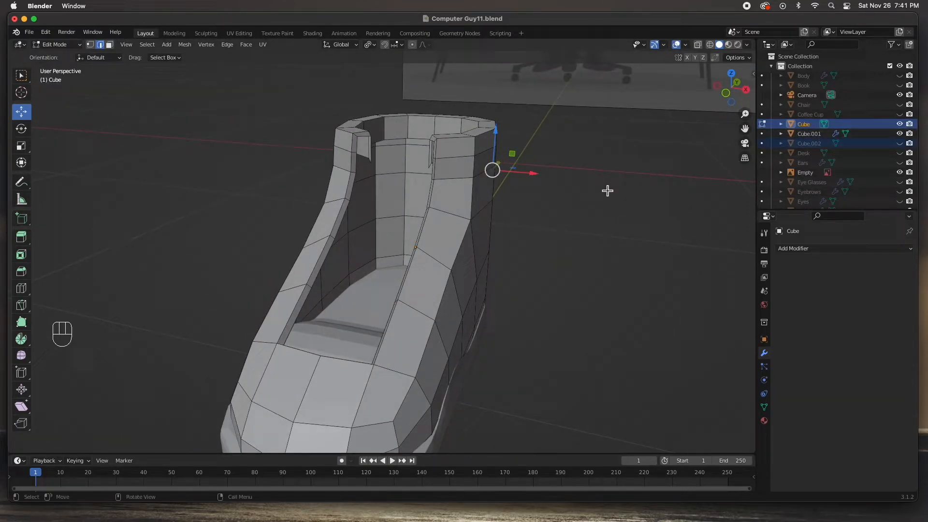
# Leave mesh editing and add a Subdivision Surface modifier to the shoe upper
pyautogui.press('Tab')
pyautogui.moveTo(525, 244); pyautogui.dragTo(560, 244, button='middle')
pyautogui.click(821, 248)
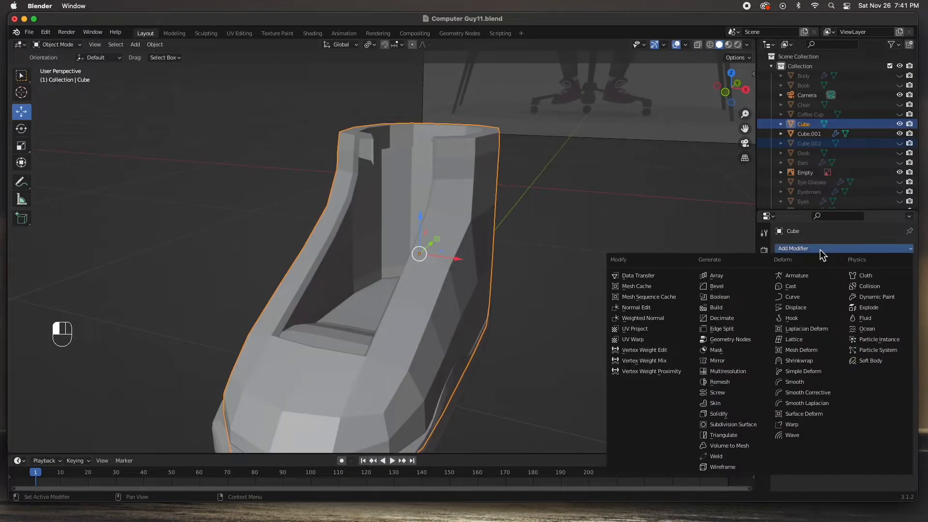
pyautogui.click(738, 426)
pyautogui.moveTo(528, 280); pyautogui.dragTo(547, 240, button='middle')
pyautogui.moveTo(613, 242); pyautogui.dragTo(507, 255, button='middle')
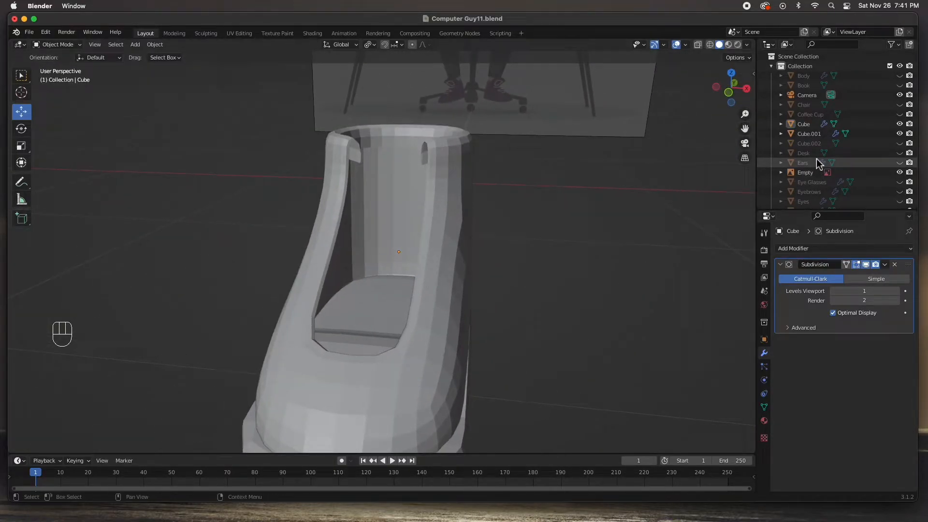
# Unhide the separated tongue object and select it
pyautogui.click(899, 143)
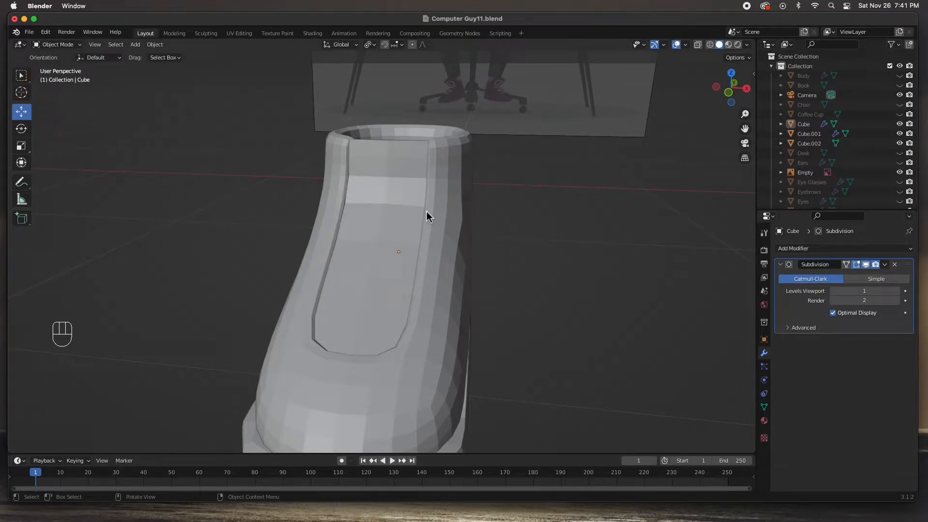
pyautogui.click(396, 224)
pyautogui.moveTo(397, 226); pyautogui.dragTo(405, 249, button='middle')
pyautogui.moveTo(420, 216); pyautogui.dragTo(420, 202, button='middle')
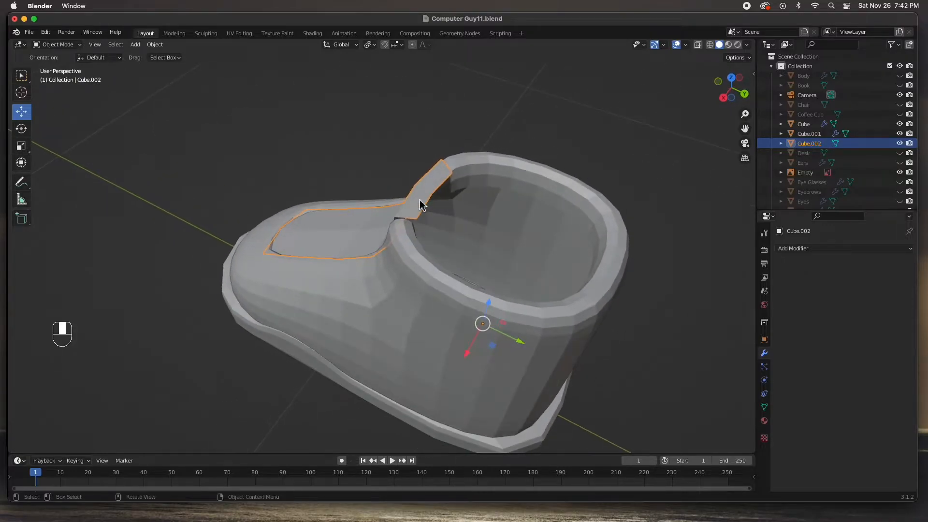
# Delete the two faces of the tongue that fold over the rim at its upper end
pyautogui.press('Tab')
pyautogui.click(417, 204)
pyautogui.press('3')
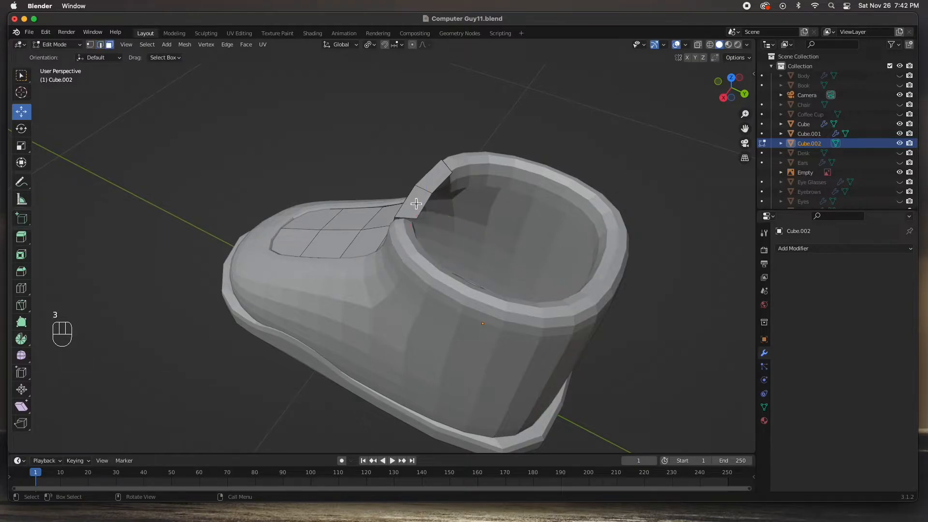
pyautogui.click(415, 203)
pyautogui.keyDown('shift'); pyautogui.click(432, 180); pyautogui.keyUp('shift')
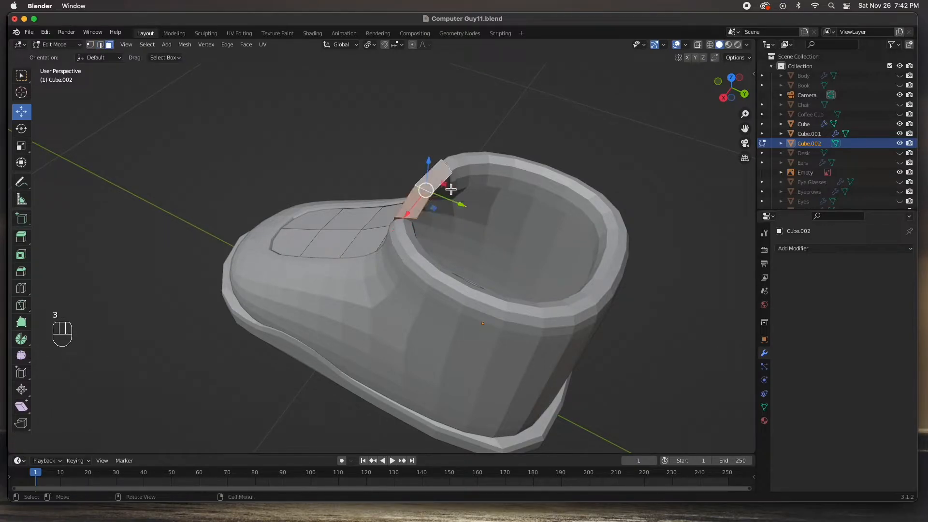
pyautogui.press('x')
pyautogui.click(448, 185)
pyautogui.moveTo(448, 185); pyautogui.dragTo(507, 195, button='middle')
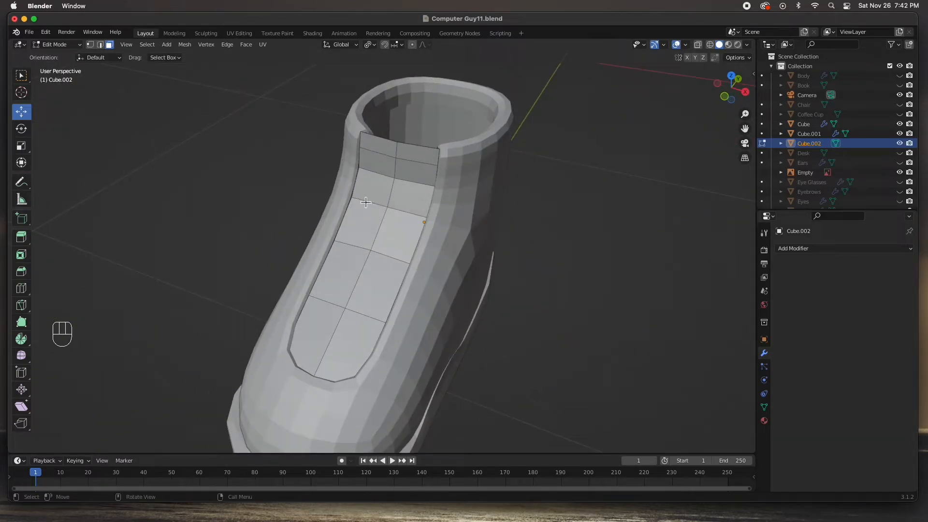
# Select all linked faces of the tongue and extrude them along their normals by about 0.15 m into the shoe
pyautogui.press('l')
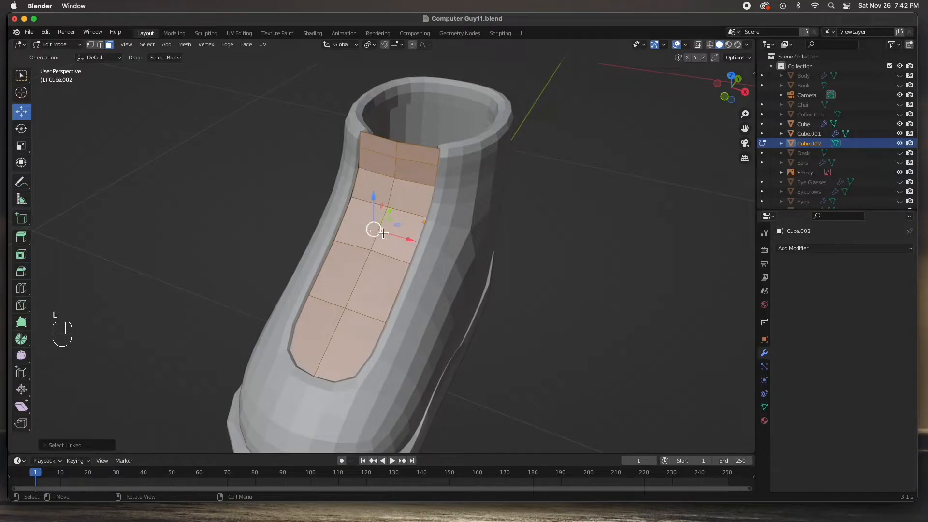
pyautogui.moveTo(450, 235); pyautogui.dragTo(379, 242, button='middle')
pyautogui.hotkey('alt', 'e')
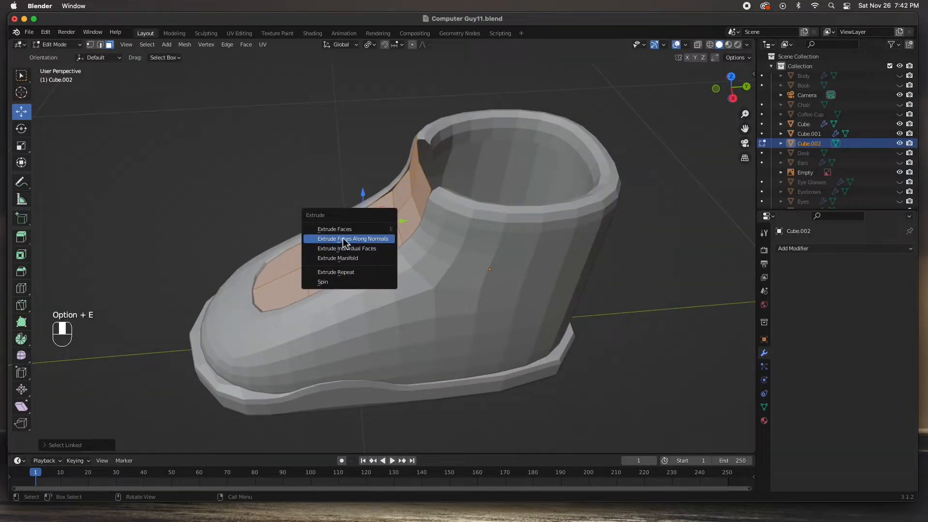
pyautogui.click(364, 239)
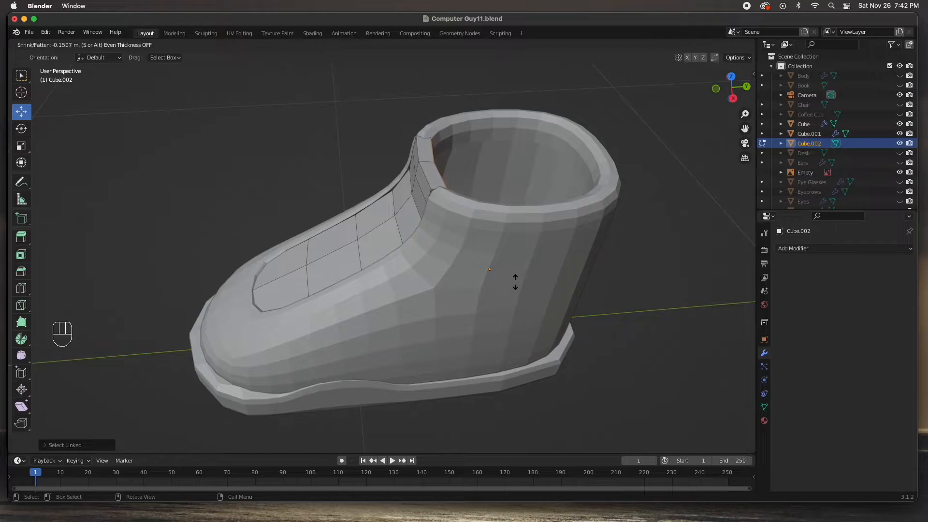
pyautogui.click(514, 288)
pyautogui.moveTo(441, 175); pyautogui.dragTo(559, 176, button='middle')
pyautogui.moveTo(472, 182); pyautogui.dragTo(422, 176, button='middle')
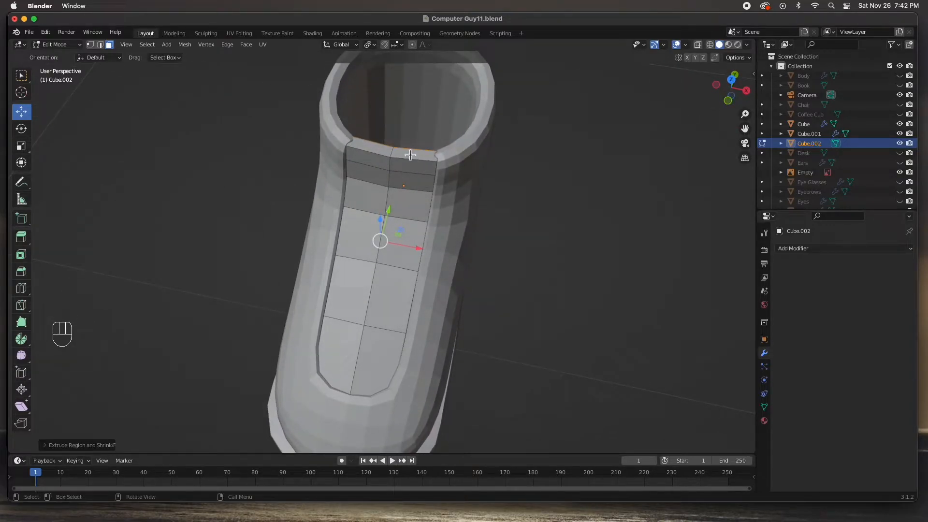
# Extrude the two end faces at the tongue's upper edge above the rim and widen them along X
pyautogui.click(412, 154)
pyautogui.keyDown('alt'); pyautogui.click(414, 151); pyautogui.keyUp('alt')
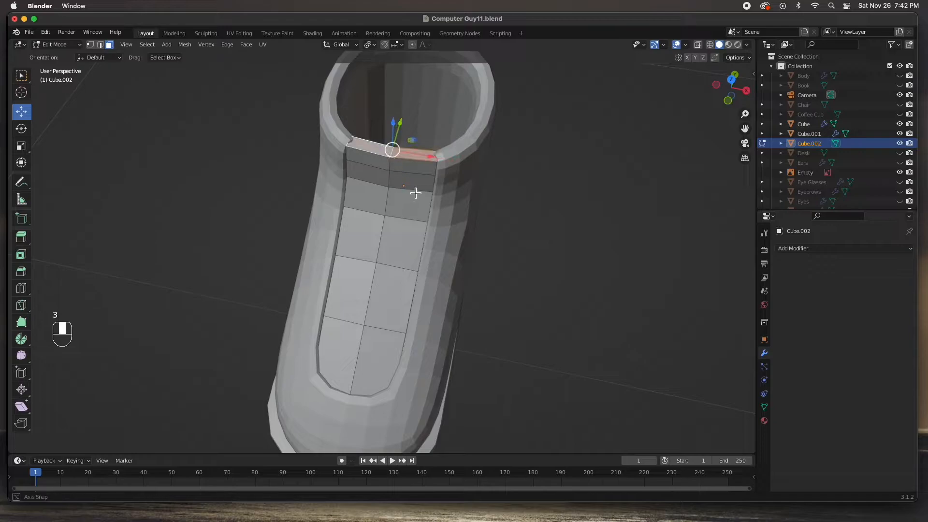
pyautogui.moveTo(417, 192); pyautogui.dragTo(429, 153, button='middle')
pyautogui.press('KP_1')
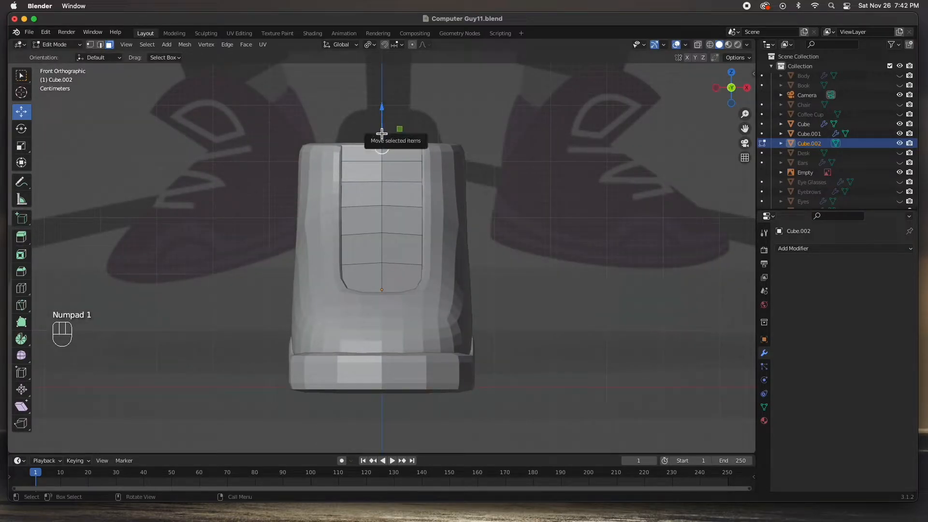
pyautogui.press('e')
pyautogui.click(381, 106)
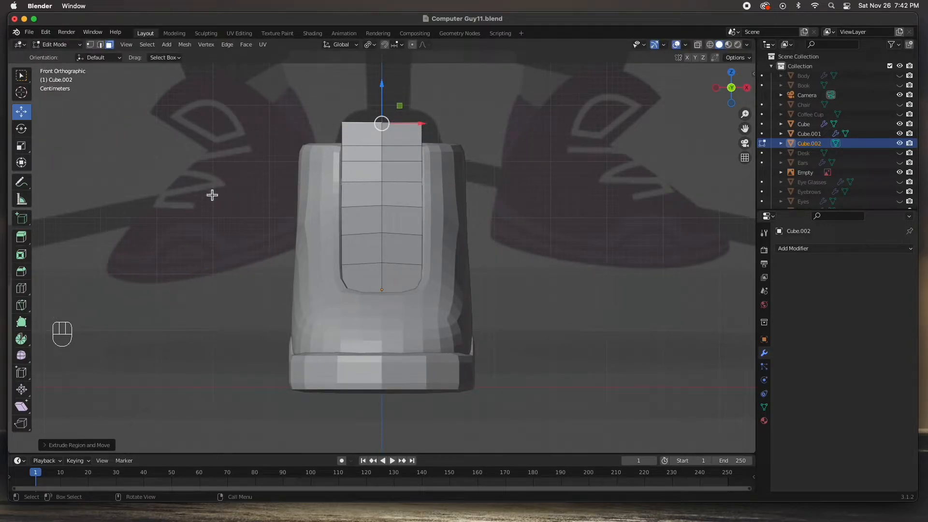
pyautogui.press('s')
pyautogui.press('x')
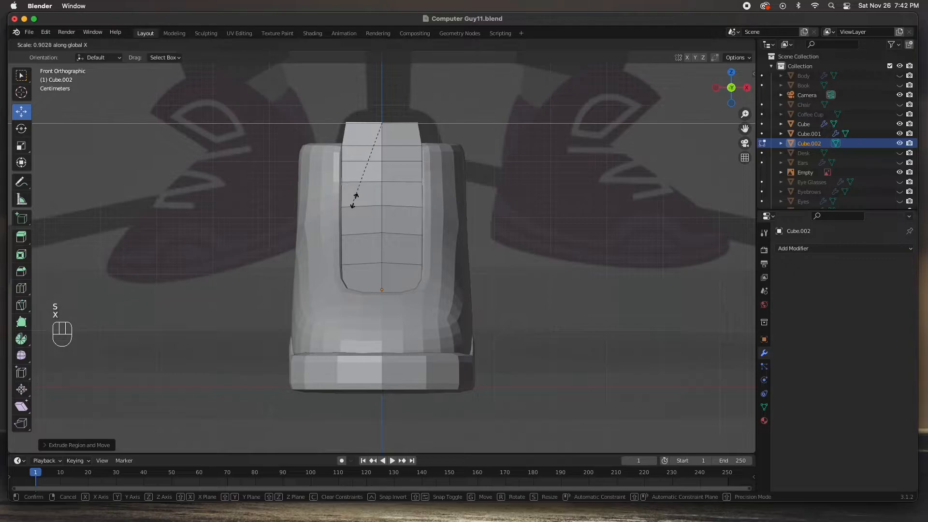
pyautogui.click(305, 198)
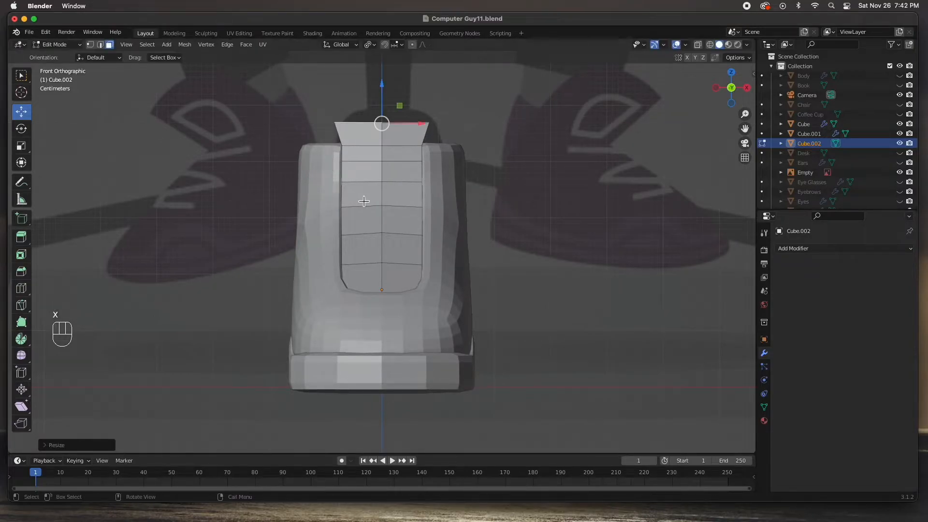
# Extrude the widened end of the tongue further upward and lower it slightly along Z
pyautogui.press('e')
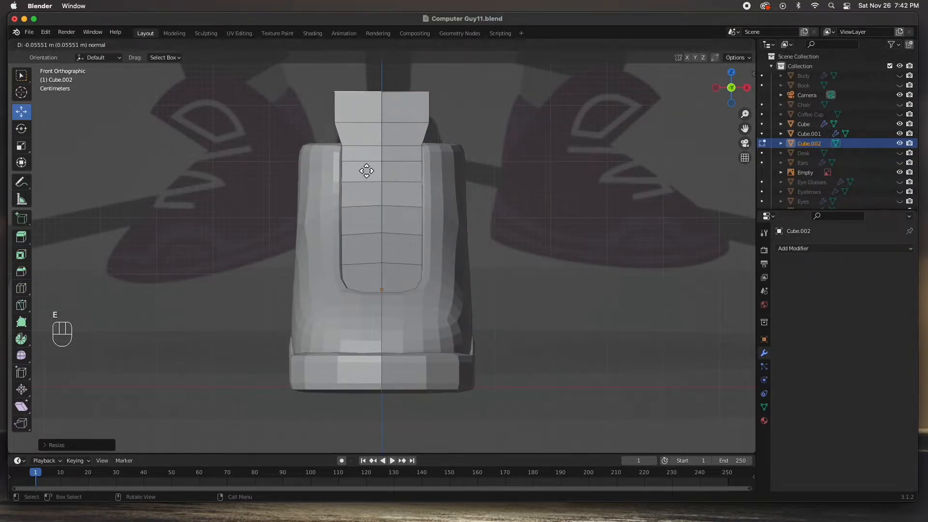
pyautogui.click(363, 159)
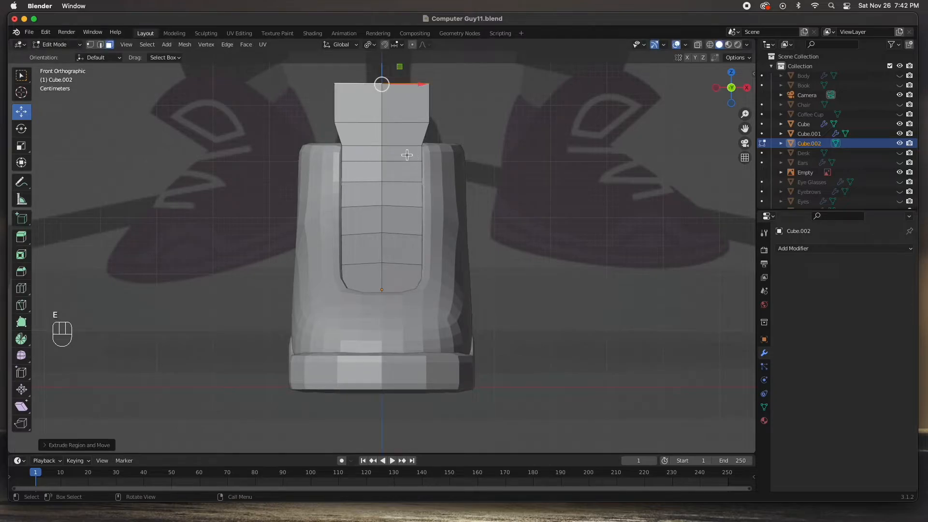
pyautogui.moveTo(383, 77); pyautogui.dragTo(385, 92)
# Extrude the tongue's tip once more by about 0.04 m and narrow its end slightly along X
pyautogui.press('e')
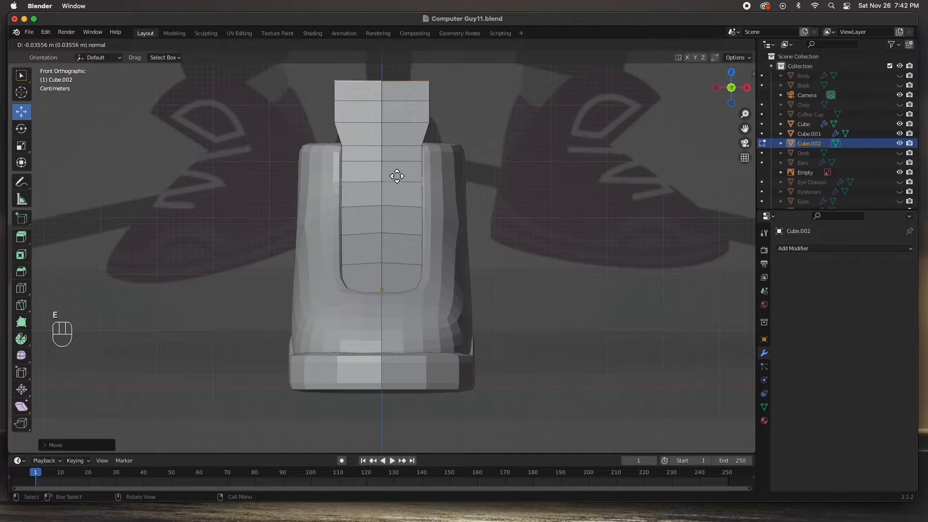
pyautogui.click(392, 172)
pyautogui.press('s')
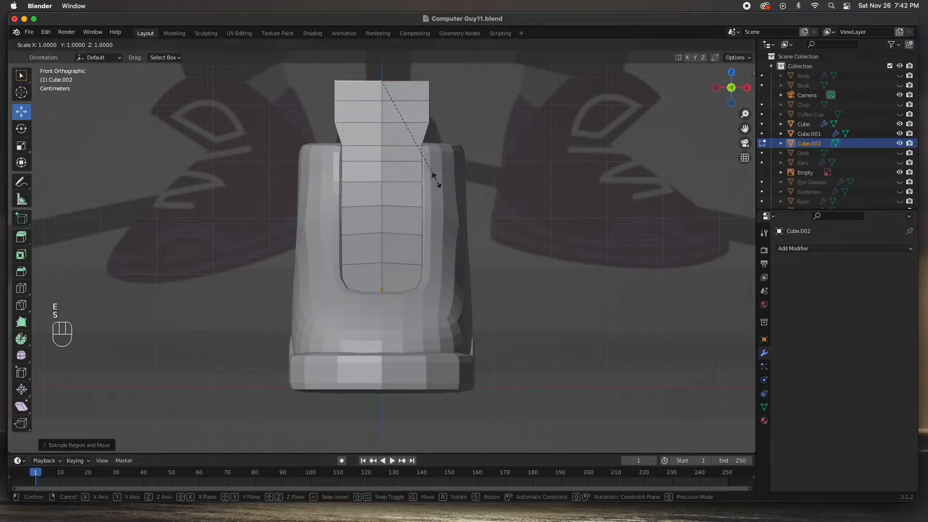
pyautogui.press('x')
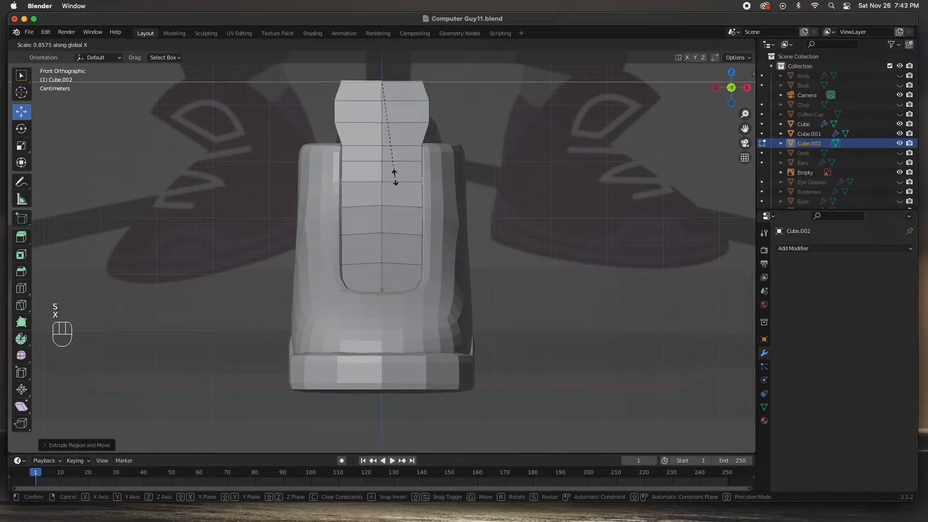
pyautogui.click(417, 182)
pyautogui.moveTo(421, 183); pyautogui.dragTo(355, 224, button='middle')
pyautogui.press('KP_3')
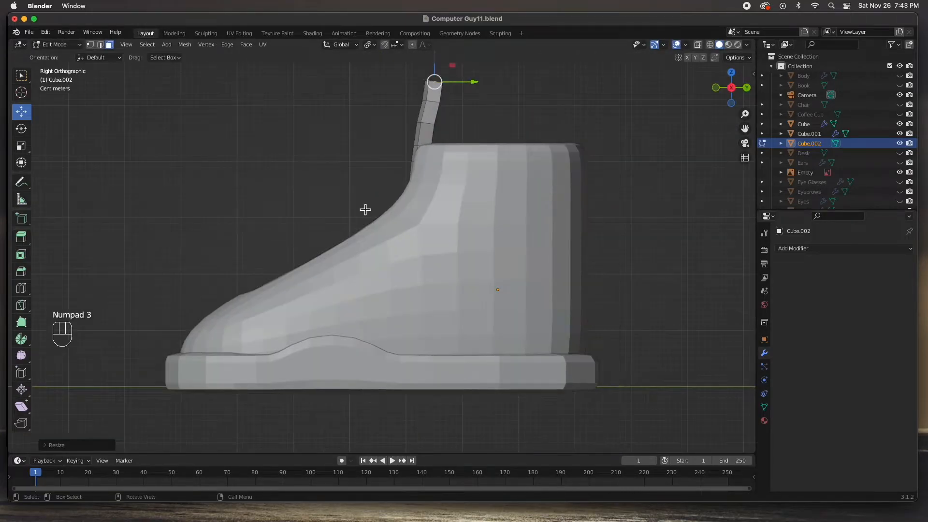
pyautogui.moveTo(249, 148); pyautogui.dragTo(407, 191, button='middle')
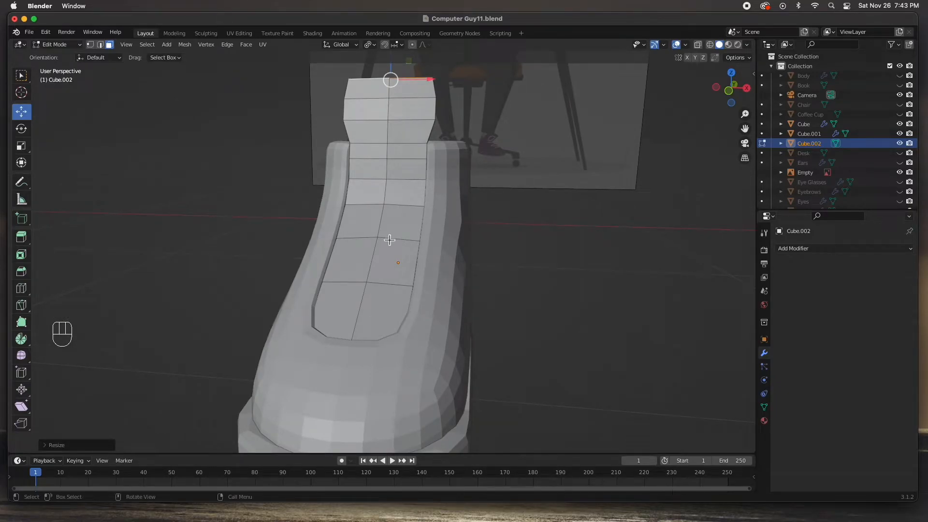
# Leave mesh editing and add a Subdivision Surface modifier to the tongue
pyautogui.press('Tab')
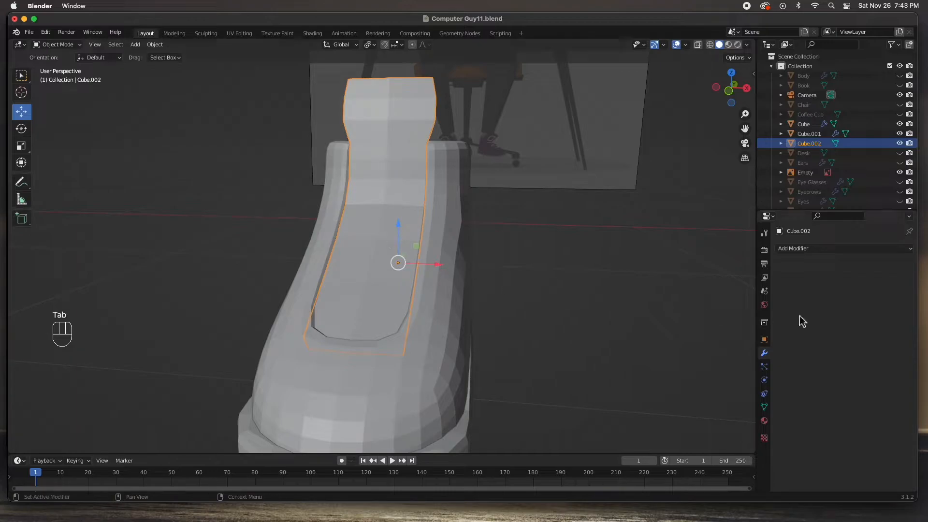
pyautogui.click(815, 249)
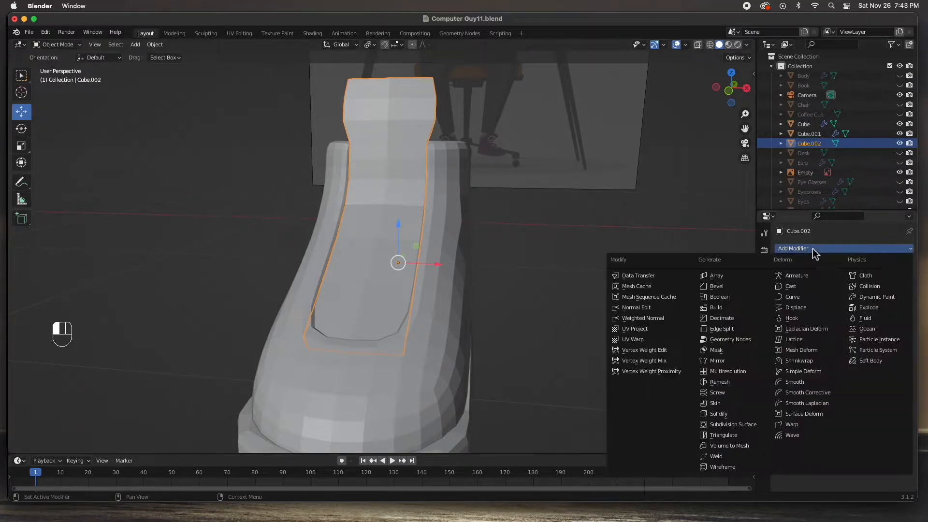
pyautogui.click(733, 425)
pyautogui.moveTo(460, 316); pyautogui.dragTo(362, 279, button='middle')
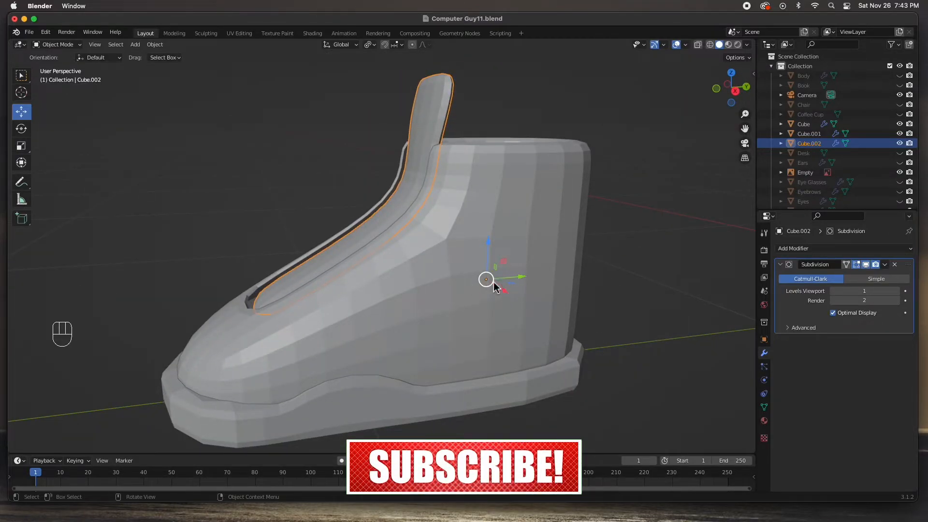
# Set the tongue's origin to its geometry
pyautogui.press('KP_3')
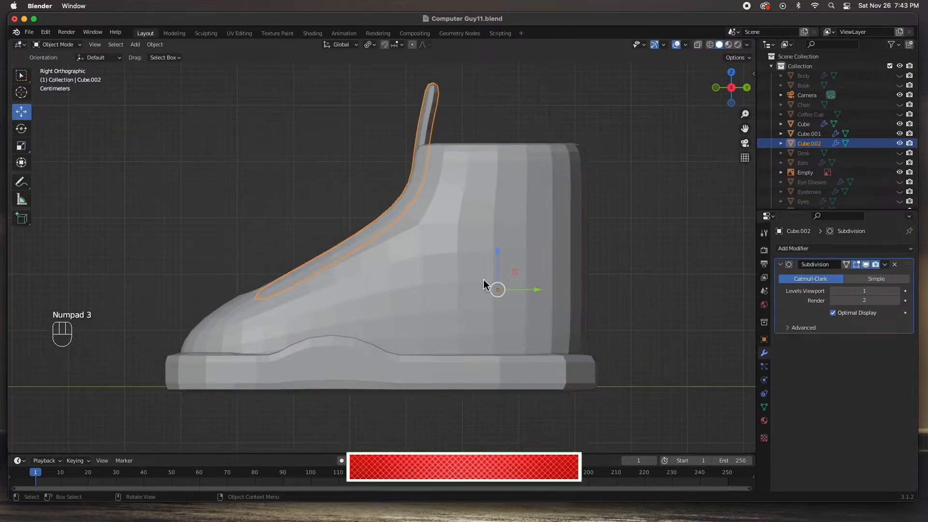
pyautogui.click(155, 45)
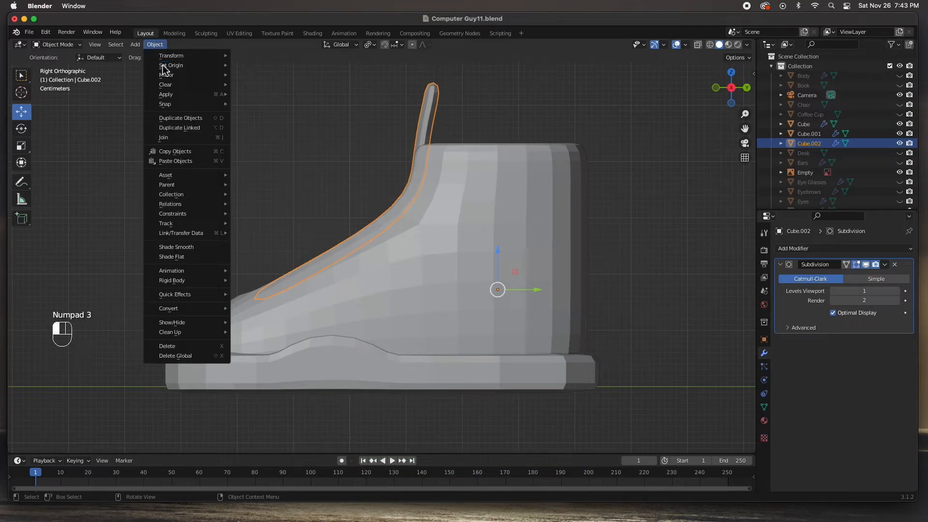
pyautogui.moveTo(174, 65)
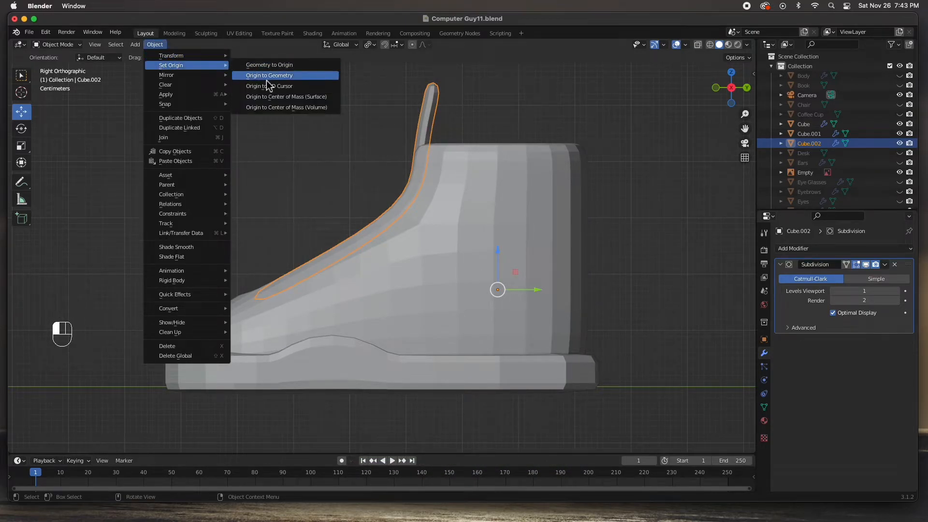
pyautogui.click(269, 77)
# Scale the whole tongue up slightly to fill the gap in the shoe's front opening
pyautogui.moveTo(392, 223); pyautogui.dragTo(423, 245, button='middle')
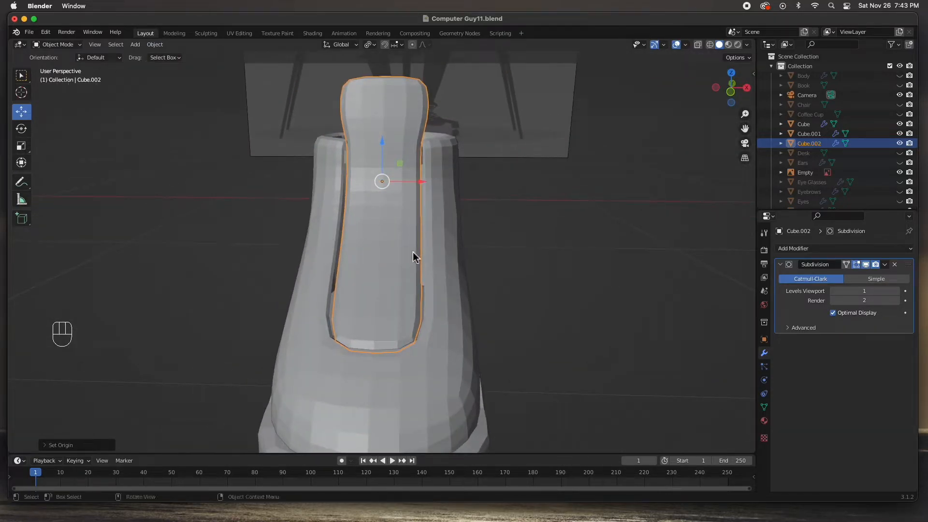
pyautogui.moveTo(412, 251); pyautogui.dragTo(476, 302, button='middle')
pyautogui.press('s')
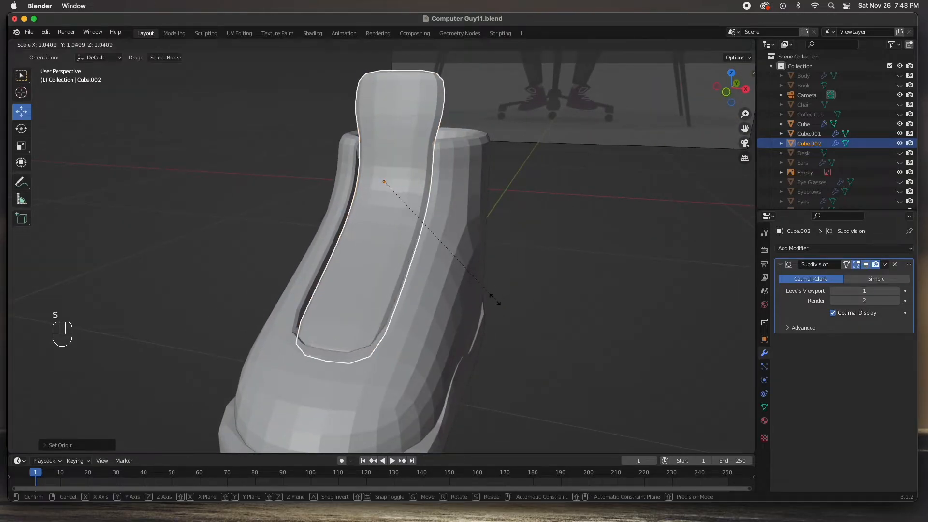
pyautogui.click(500, 307)
# Shift the tongue slightly forward along Y and up along Z to fit the front opening, and deselect it
pyautogui.moveTo(498, 302); pyautogui.dragTo(413, 226, button='middle')
pyautogui.moveTo(425, 181); pyautogui.dragTo(417, 181)
pyautogui.moveTo(384, 154); pyautogui.dragTo(387, 145)
pyautogui.moveTo(323, 188); pyautogui.dragTo(384, 194, button='middle')
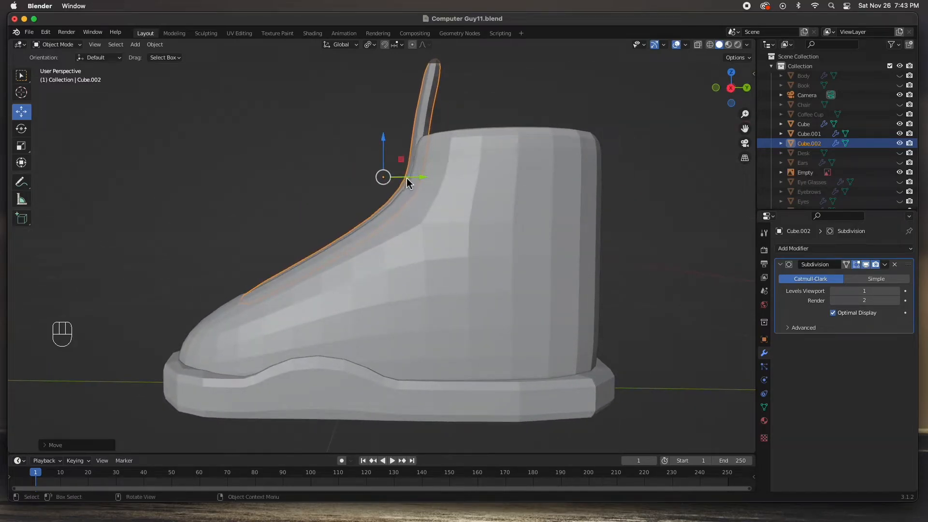
pyautogui.moveTo(407, 180); pyautogui.dragTo(409, 179)
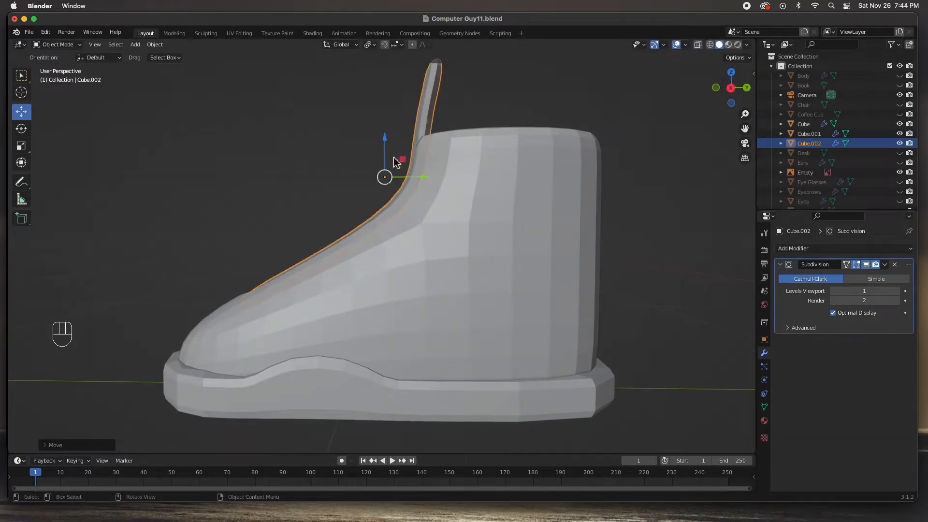
pyautogui.moveTo(385, 150); pyautogui.dragTo(385, 153)
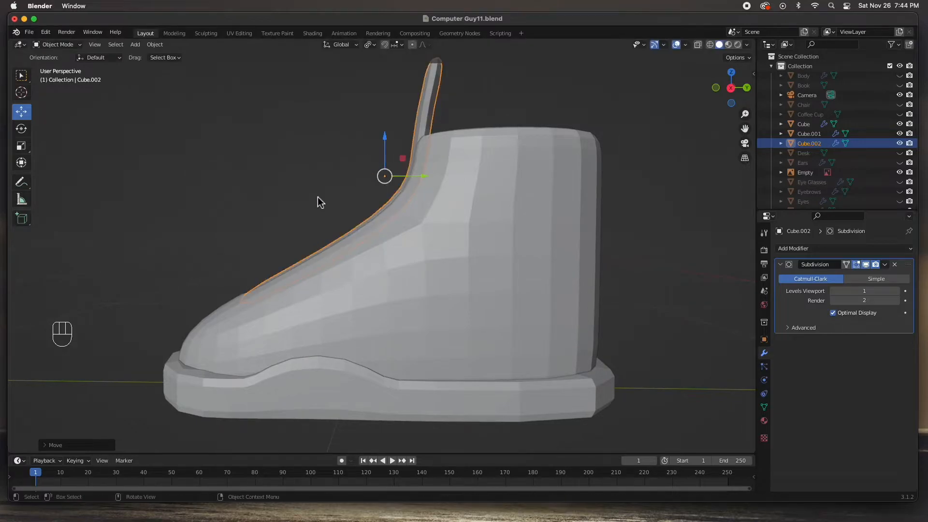
pyautogui.click(319, 202)
pyautogui.moveTo(318, 201); pyautogui.dragTo(426, 226, button='middle')
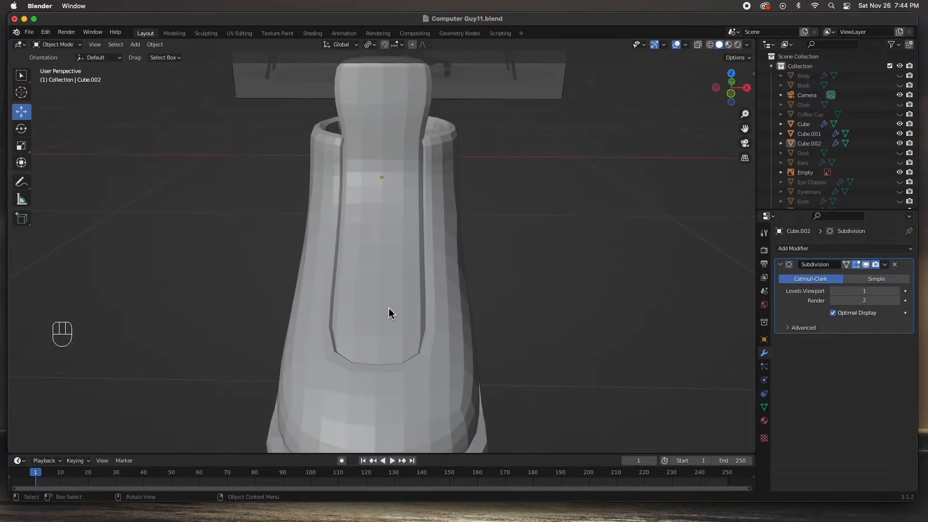
# Add a mesh cube, shift it toward the shoe and scale it down uniformly to a small block
pyautogui.scroll(-3, 387, 314)
pyautogui.scroll(2, 387, 315)
pyautogui.press('shift')
pyautogui.hotkey('shift', 'a')
pyautogui.moveTo(179, 244)
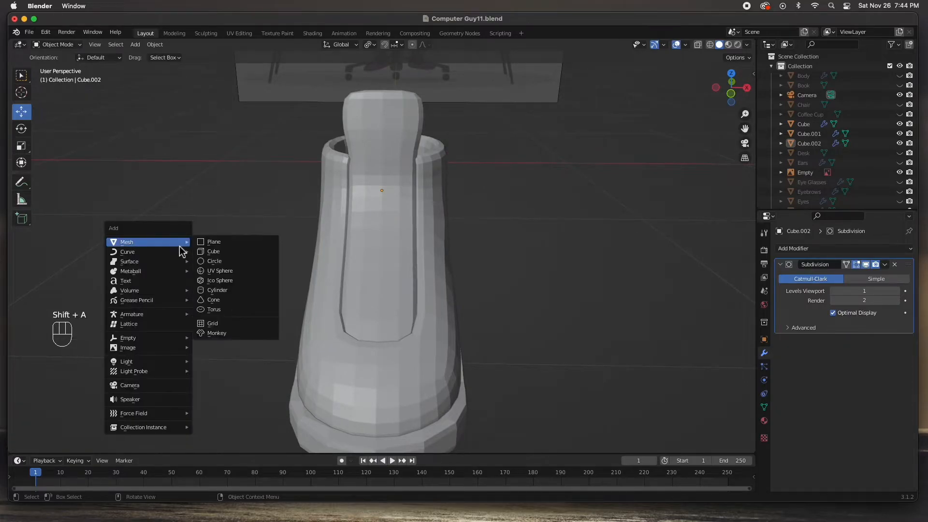
pyautogui.click(229, 253)
pyautogui.scroll(-5, 356, 284)
pyautogui.moveTo(433, 291); pyautogui.dragTo(520, 266, button='middle')
pyautogui.moveTo(635, 264); pyautogui.dragTo(456, 277)
pyautogui.press('s')
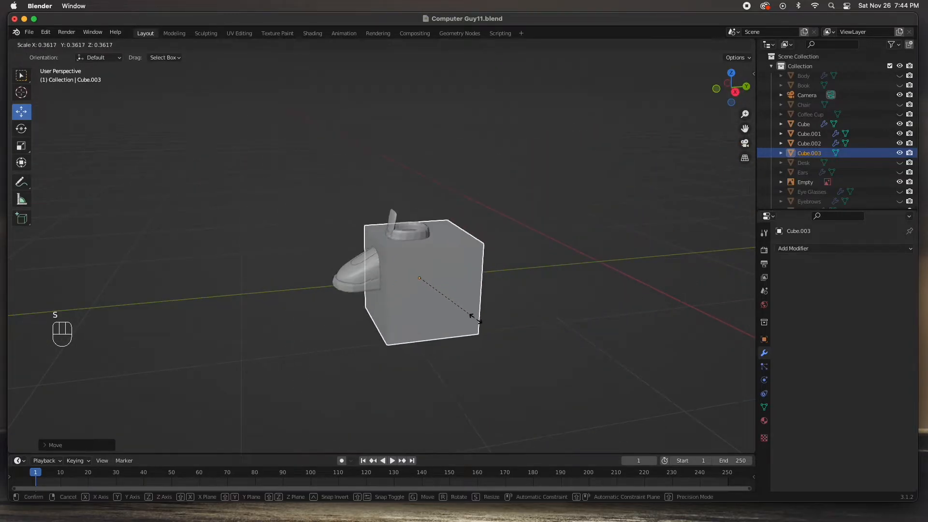
pyautogui.click(433, 281)
# Move the small cube up in front of the shoe's tongue and scale it down further
pyautogui.moveTo(456, 276); pyautogui.dragTo(358, 237)
pyautogui.press('KP_3')
pyautogui.press('KP_Decimal')
pyautogui.moveTo(358, 277); pyautogui.dragTo(499, 322, button='middle')
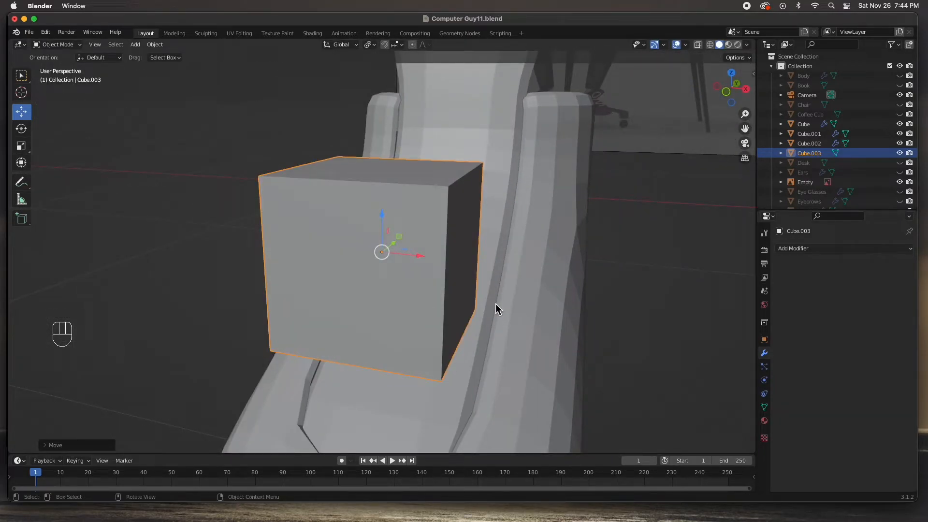
pyautogui.press('s')
pyautogui.click(433, 271)
# Stretch the small cube along X into a bar slightly narrower than the tongue
pyautogui.moveTo(408, 266)
pyautogui.mouseDown(button='middle')
pyautogui.moveTo(420, 284)
pyautogui.moveTo(404, 276)
pyautogui.mouseUp(button='middle')
pyautogui.press('s')
pyautogui.press('x')
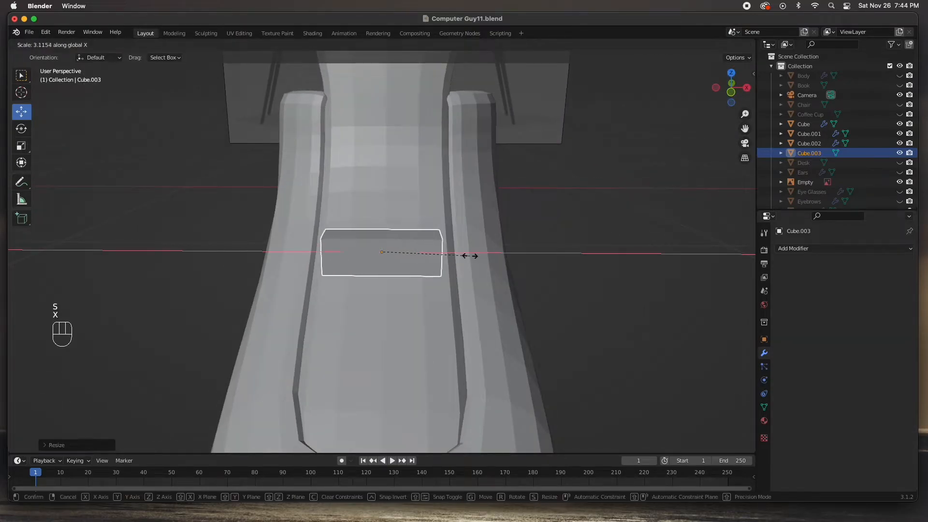
pyautogui.click(439, 257)
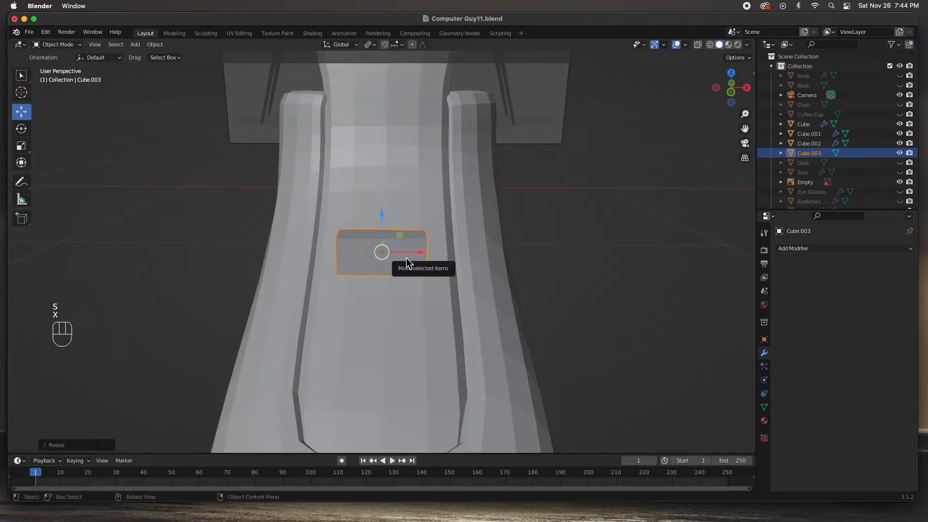
# Enter mesh editing and add one centred vertical loop cut that divides the bar into two halves
pyautogui.press('Tab')
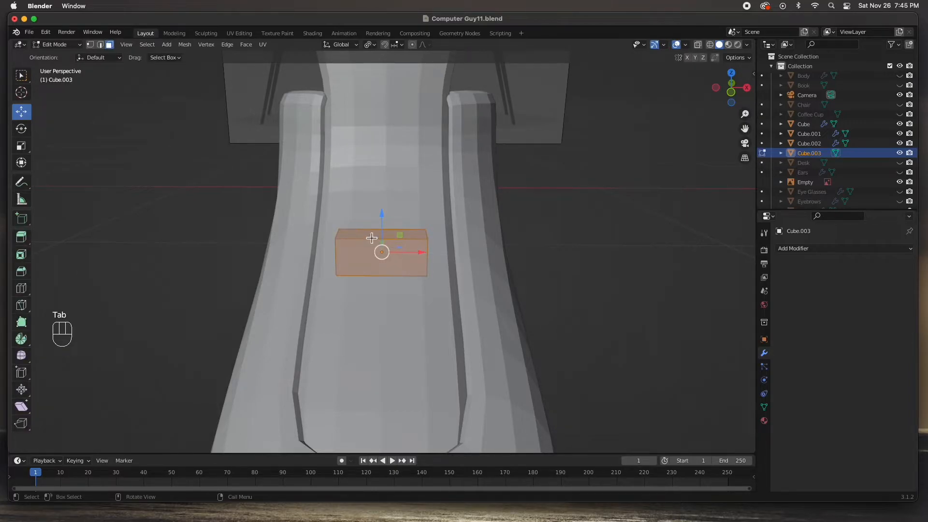
pyautogui.press('super+r')
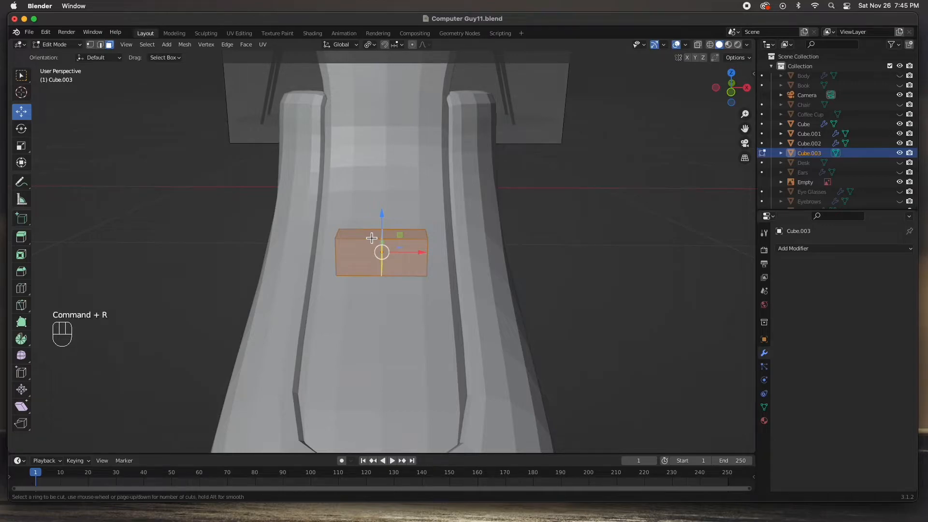
pyautogui.click(371, 238)
pyautogui.click(372, 241)
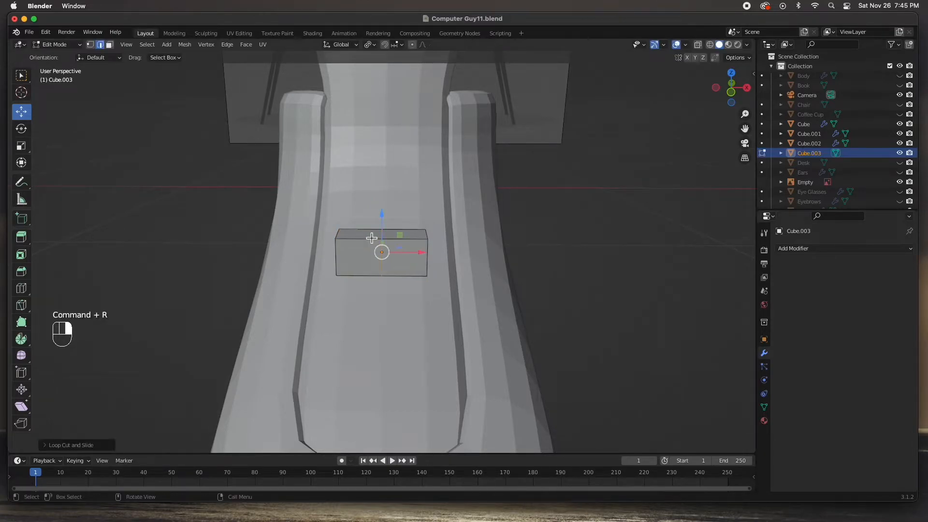
# Turn on see-through display and delete the faces of the bar's negative-X half
pyautogui.moveTo(377, 244); pyautogui.dragTo(321, 241, button='middle')
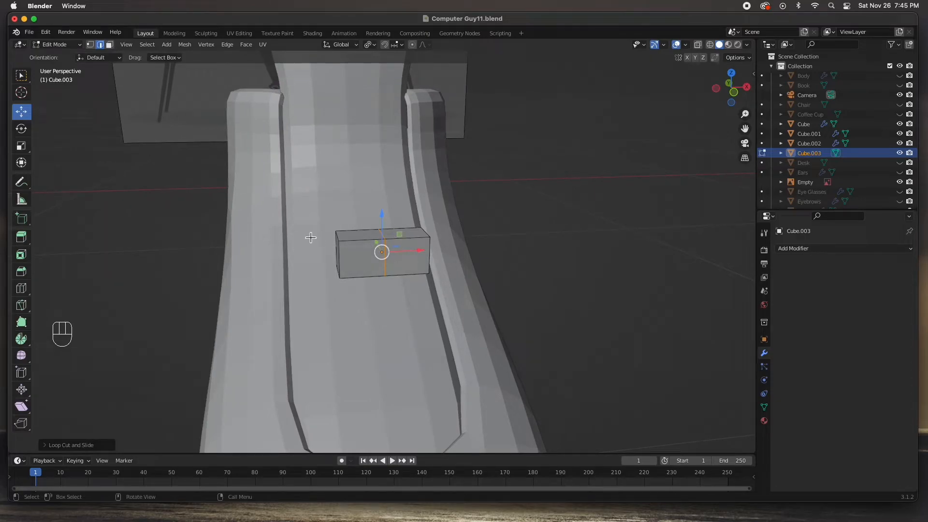
pyautogui.press('3')
pyautogui.hotkey('alt', 'z')
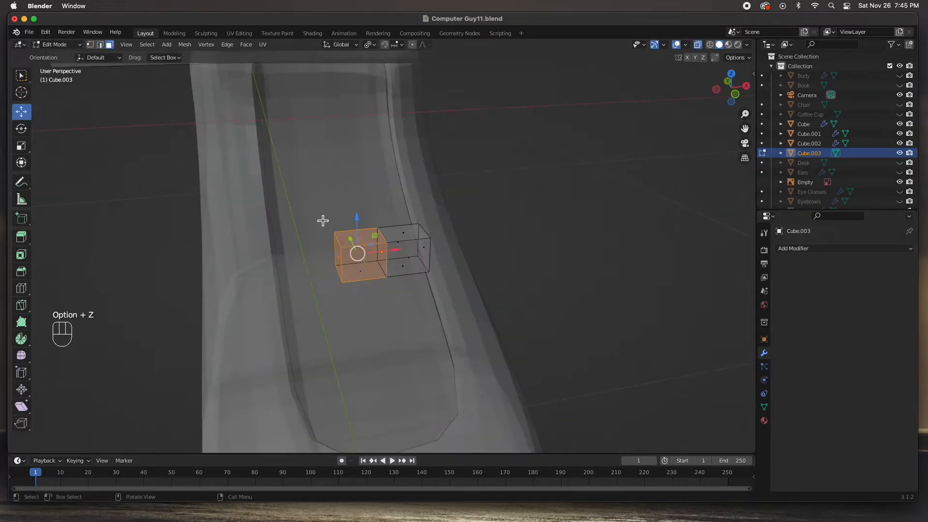
pyautogui.moveTo(322, 221); pyautogui.dragTo(371, 299)
pyautogui.press('Delete')
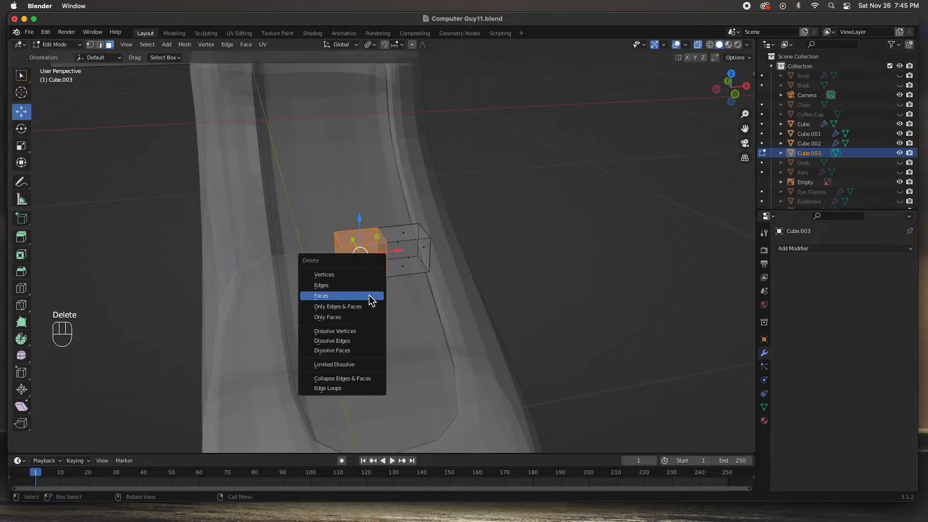
pyautogui.click(371, 295)
pyautogui.moveTo(368, 295); pyautogui.dragTo(394, 272, button='middle')
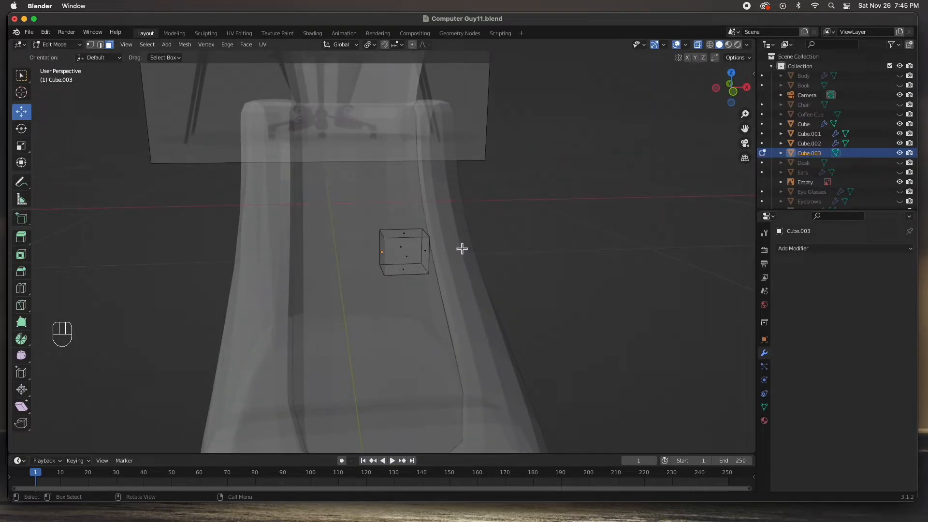
pyautogui.moveTo(336, 237); pyautogui.dragTo(400, 266, button='middle')
# Leave mesh editing and add a Mirror modifier on the X axis to the half bar
pyautogui.press('Tab')
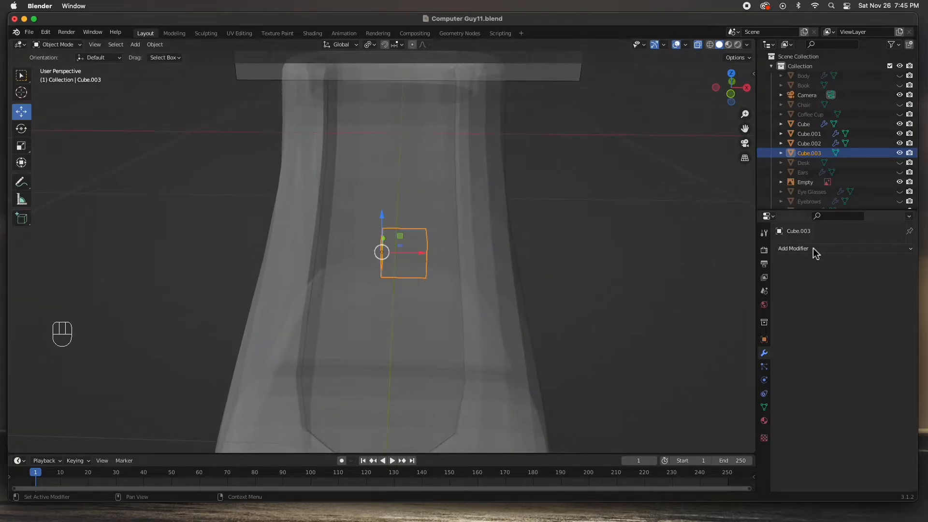
pyautogui.click(814, 248)
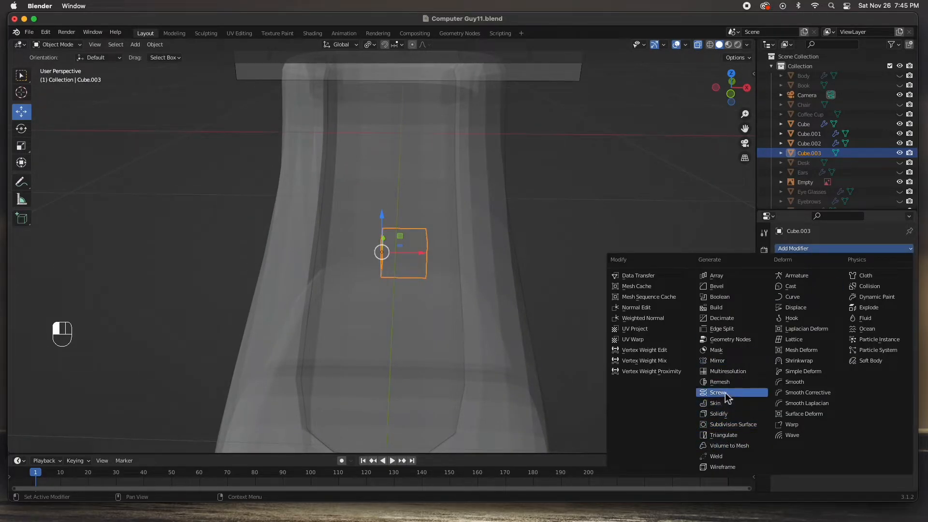
pyautogui.click(720, 363)
pyautogui.moveTo(412, 271)
pyautogui.mouseDown(button='middle')
pyautogui.moveTo(410, 284)
pyautogui.moveTo(407, 261)
pyautogui.mouseUp(button='middle')
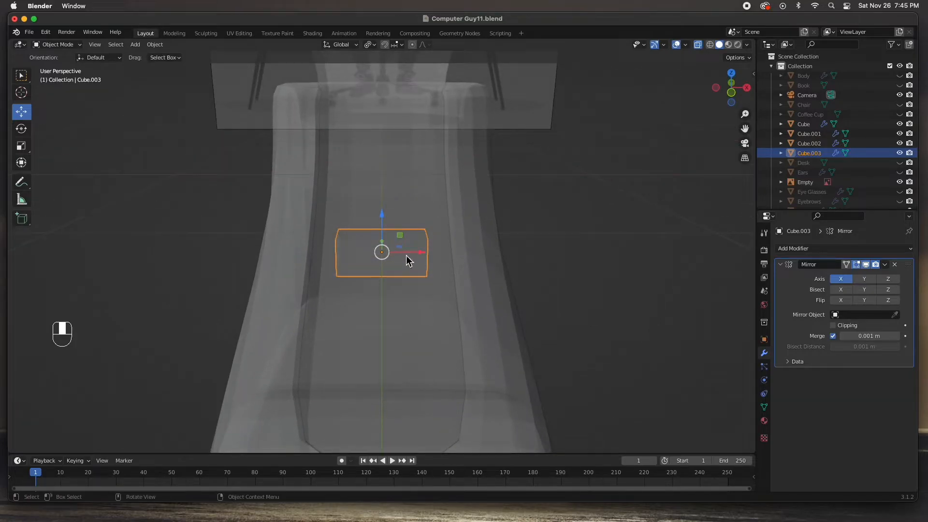
# Select all of the half bar's mesh and scale it down along Z to make the strip thinner
pyautogui.press('Tab')
pyautogui.moveTo(410, 259); pyautogui.dragTo(408, 250, button='middle')
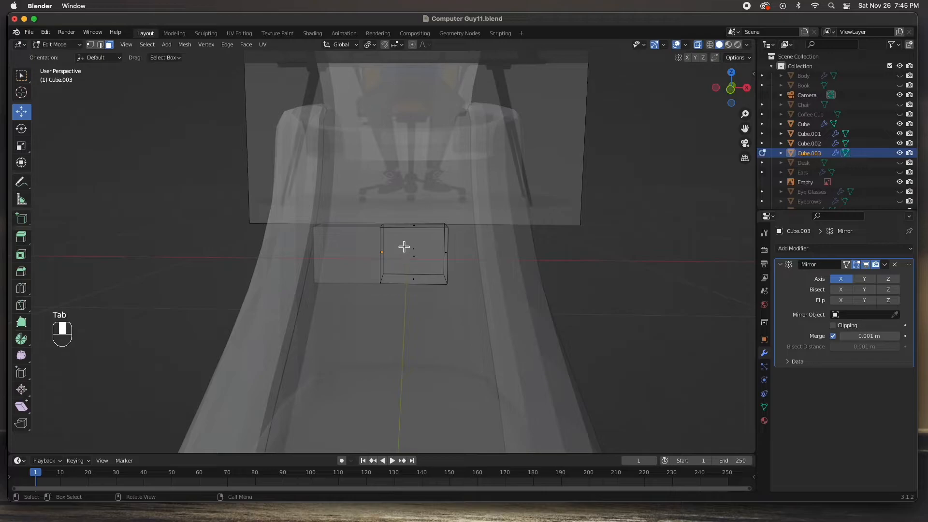
pyautogui.press('KP_1')
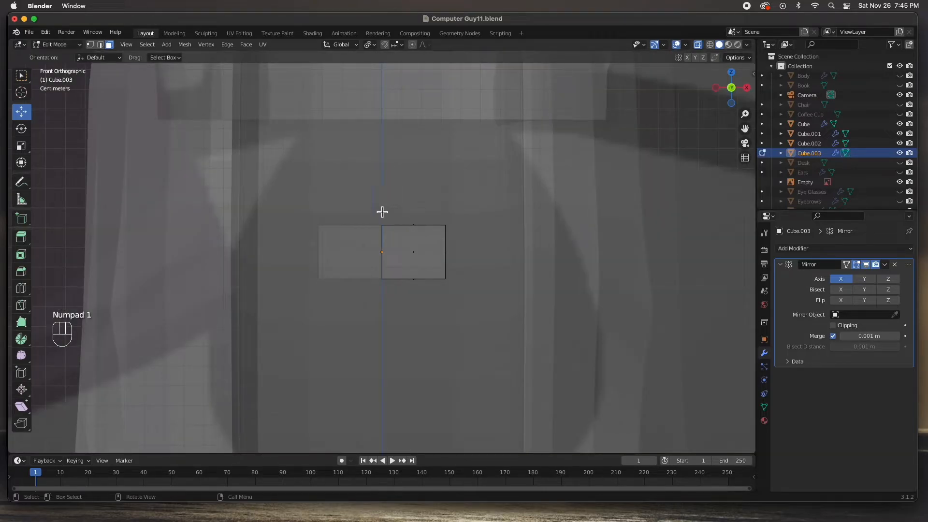
pyautogui.moveTo(368, 202); pyautogui.dragTo(493, 315)
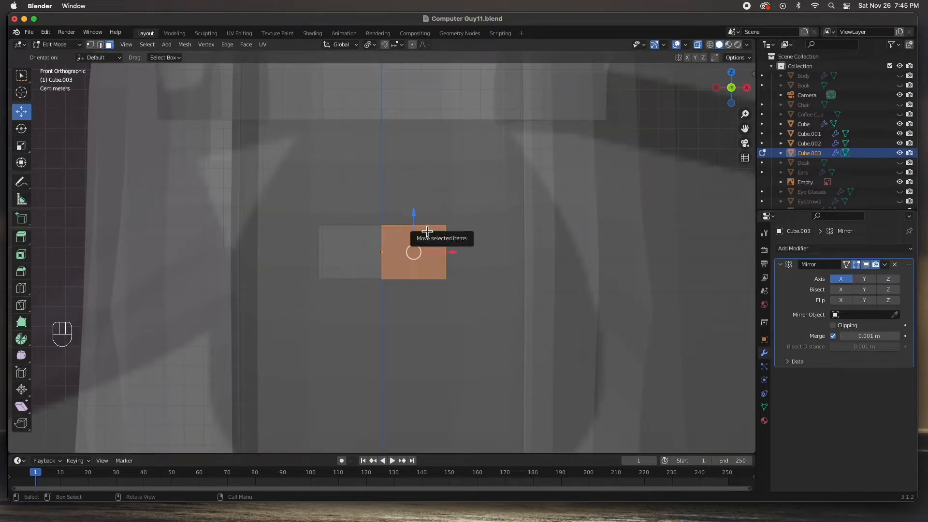
pyautogui.click(21, 146)
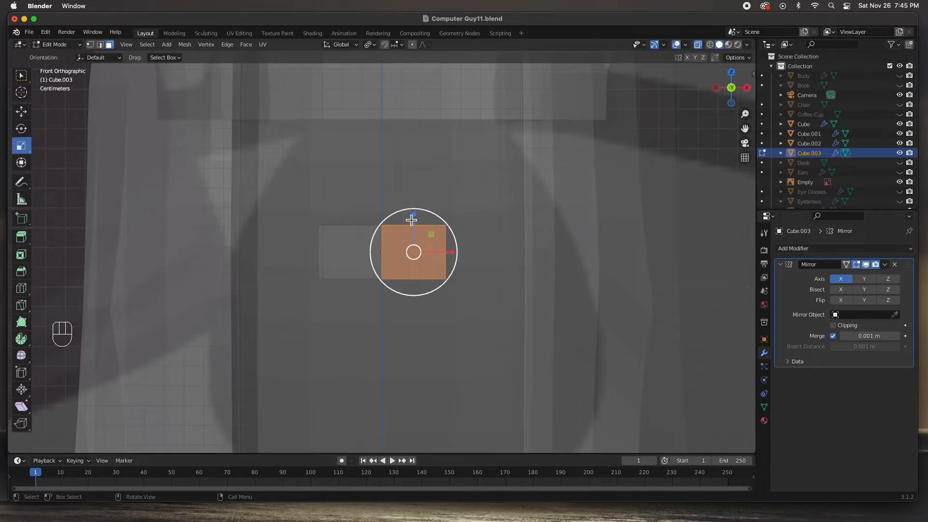
pyautogui.moveTo(414, 214); pyautogui.dragTo(415, 240)
# Extrude the strip's outer end face along X into two segments of about 0.027 m and one of about 0.011 m
pyautogui.moveTo(451, 253); pyautogui.dragTo(444, 285, button='middle')
pyautogui.click(442, 282)
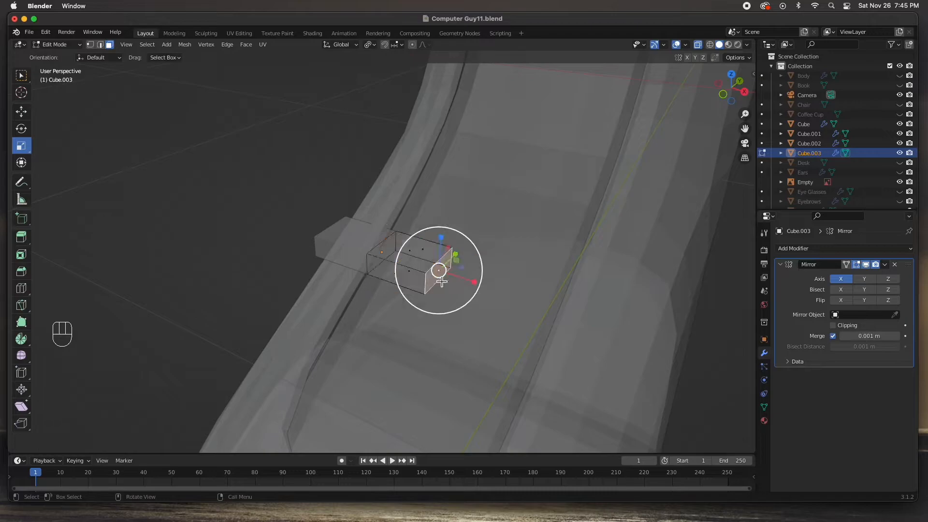
pyautogui.press('KP_7')
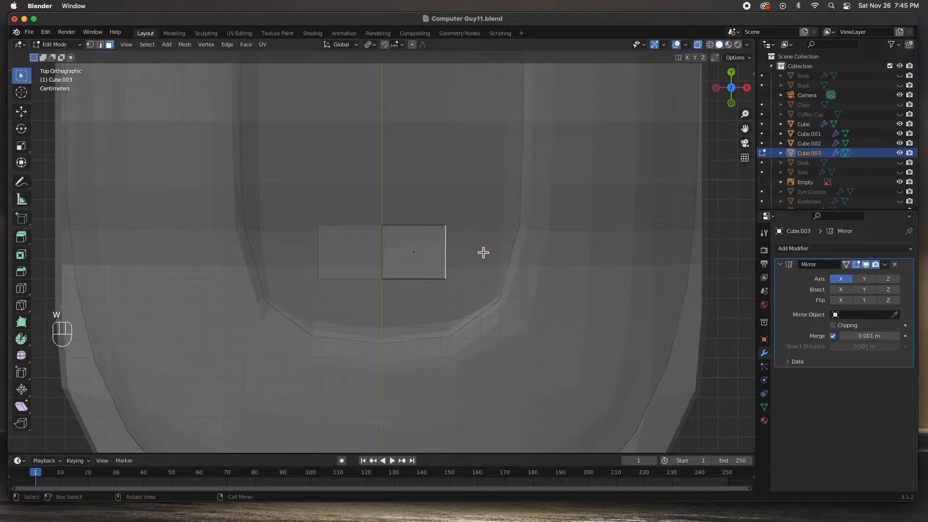
pyautogui.press('e')
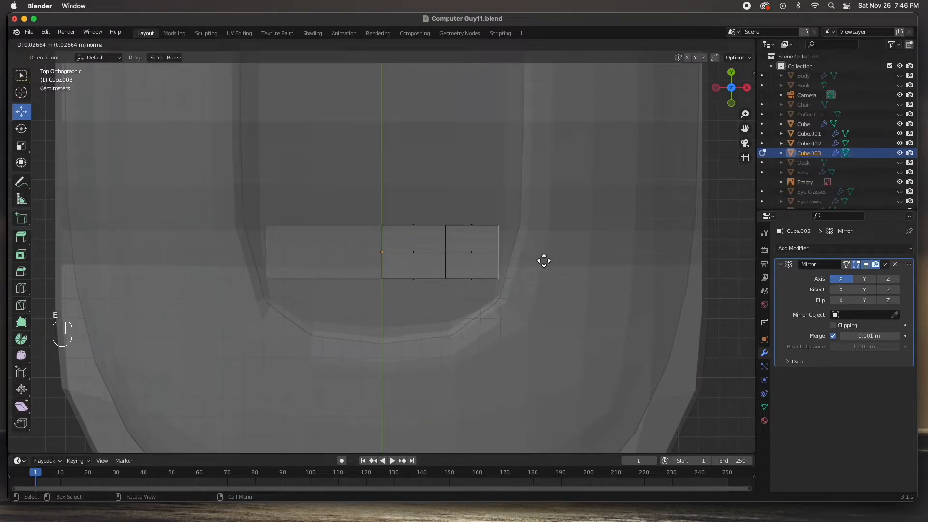
pyautogui.click(544, 261)
pyautogui.press('e')
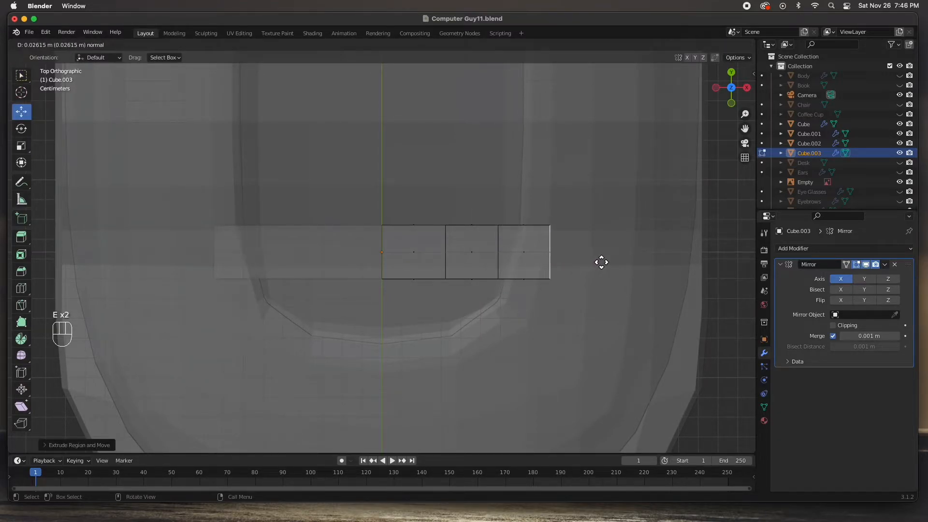
pyautogui.click(596, 259)
pyautogui.press('e')
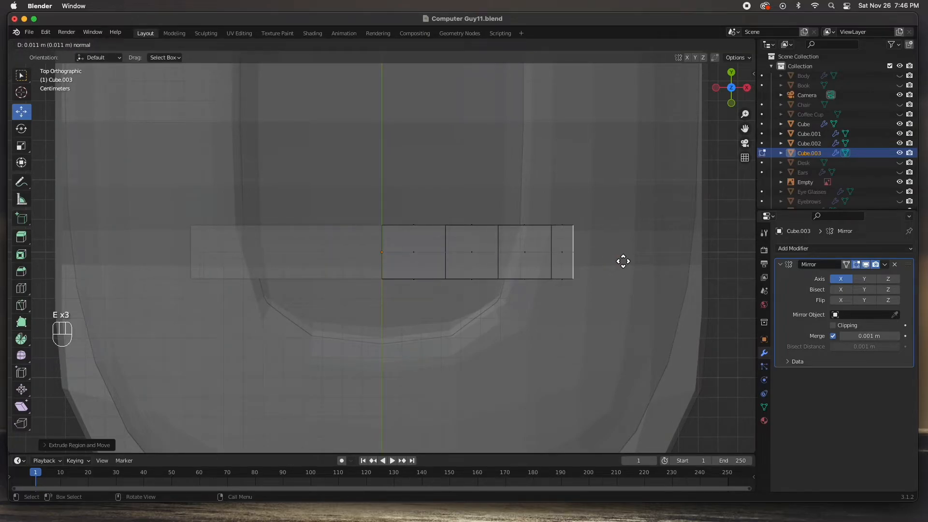
pyautogui.click(621, 261)
# In front view, rotate the strip's outer end face and lower it slightly to begin a downward bend
pyautogui.moveTo(590, 315); pyautogui.dragTo(575, 227, button='middle')
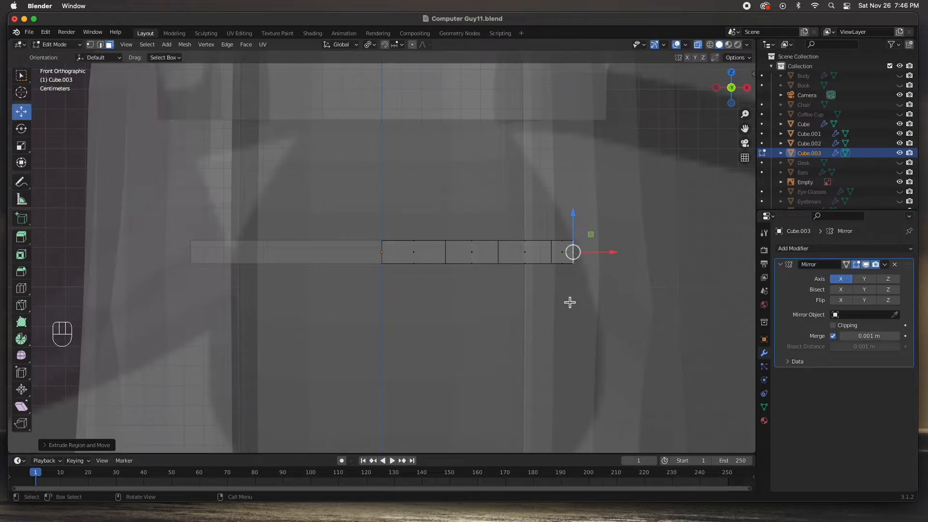
pyautogui.press('r')
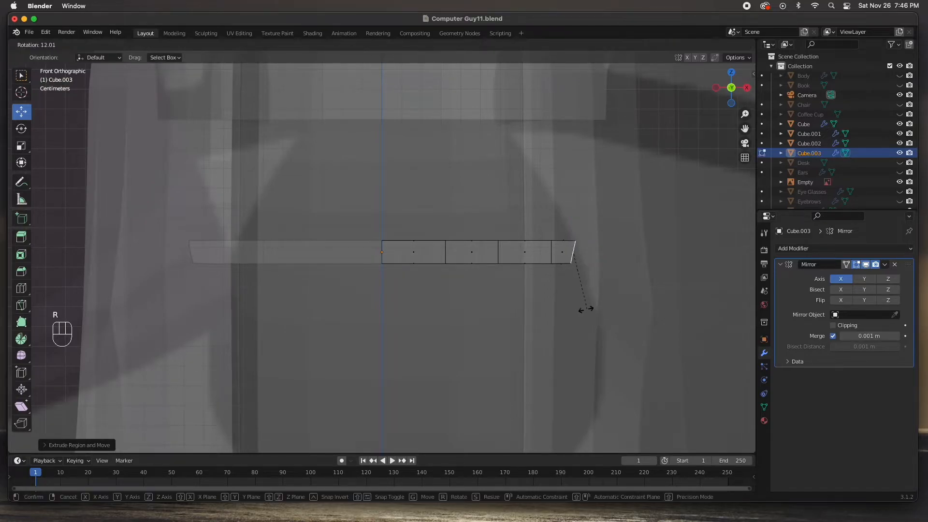
pyautogui.click(564, 314)
pyautogui.moveTo(576, 255); pyautogui.dragTo(571, 261)
# Extrude the end face downward into a short bend segment, then rotate and reposition it to continue the curve
pyautogui.press('e')
pyautogui.click(582, 286)
pyautogui.press('e')
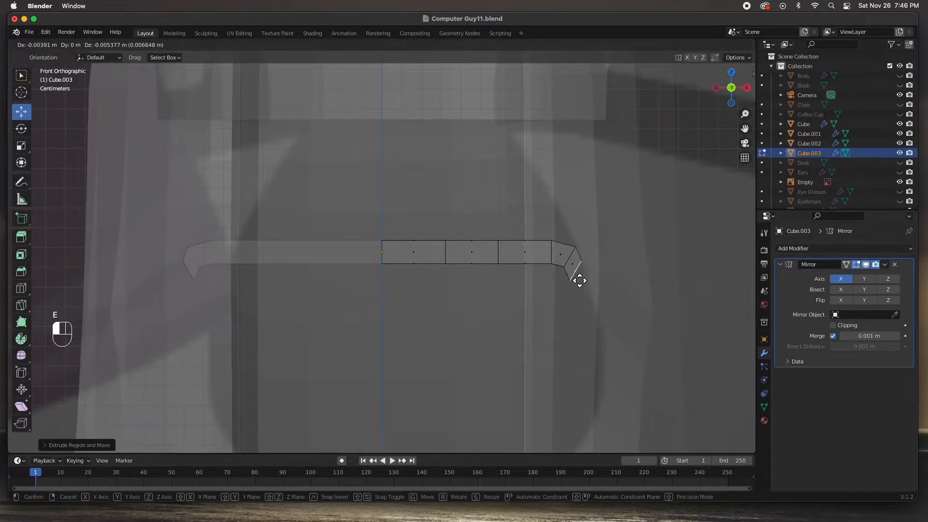
pyautogui.click(571, 278)
pyautogui.press('r')
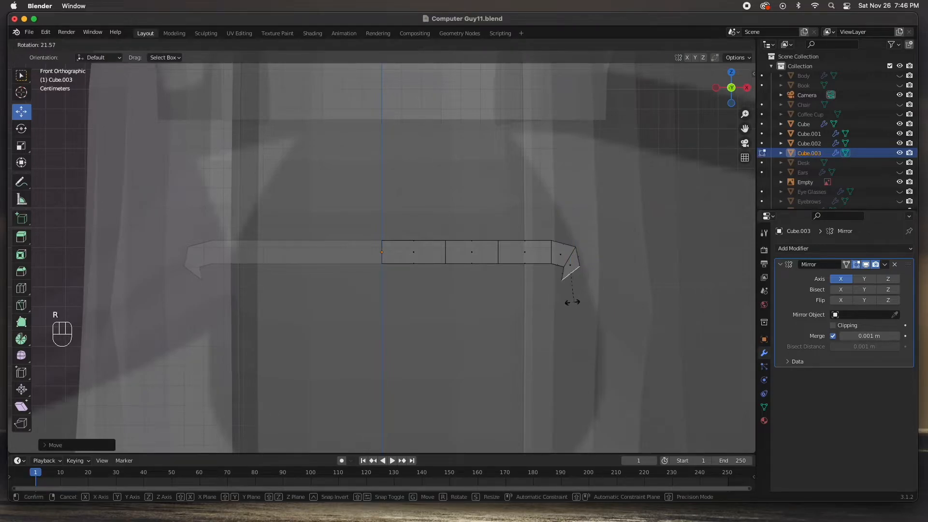
pyautogui.click(566, 301)
pyautogui.moveTo(572, 271); pyautogui.dragTo(578, 269)
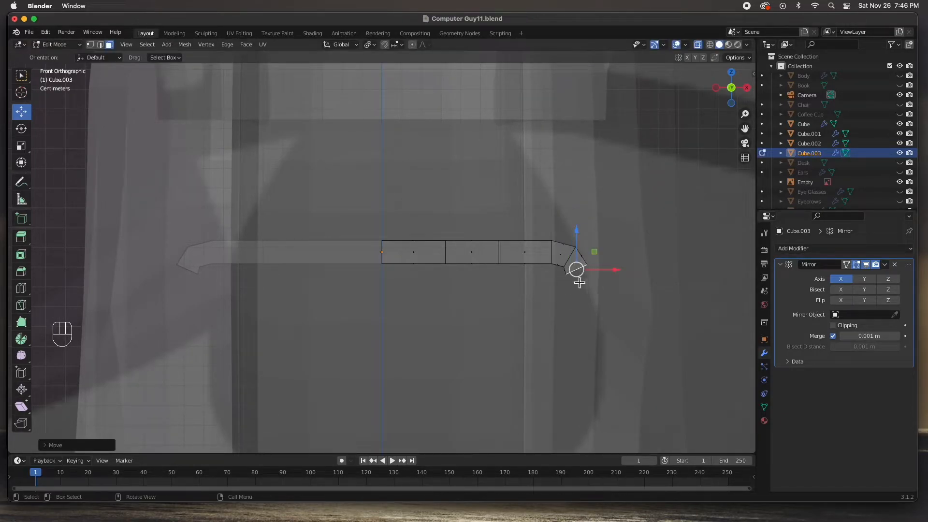
# Extrude another bend segment down the shoe's side, levelling its end face and lowering it slightly
pyautogui.press('e')
pyautogui.click(590, 307)
pyautogui.press('e')
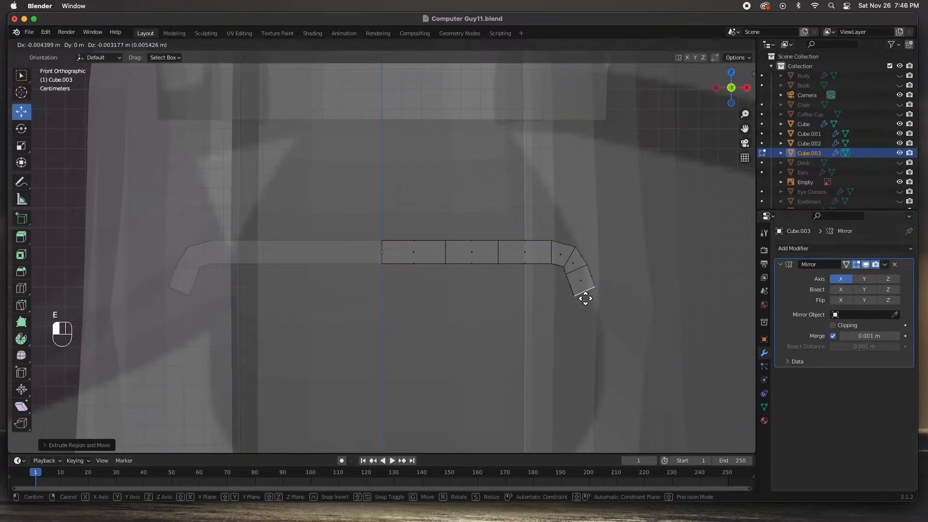
pyautogui.click(580, 294)
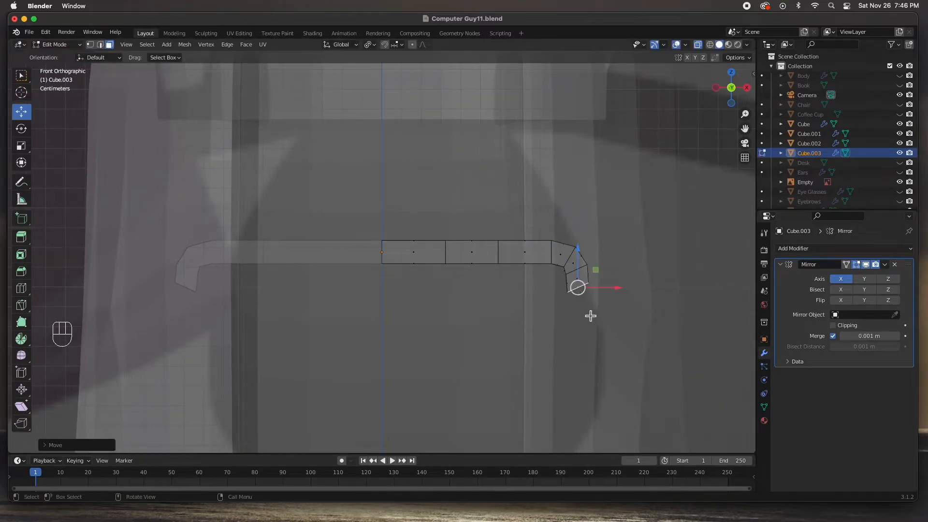
pyautogui.press('r')
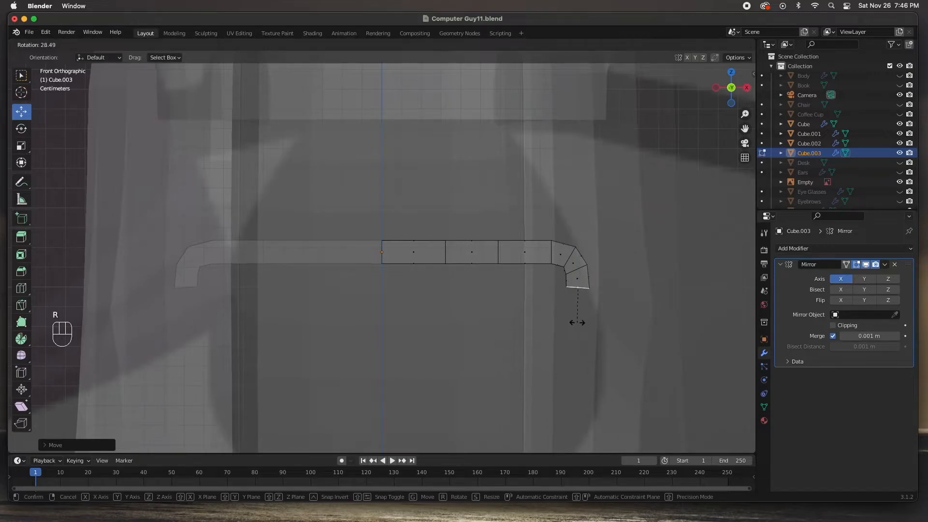
pyautogui.click(585, 315)
pyautogui.moveTo(578, 288); pyautogui.dragTo(578, 293)
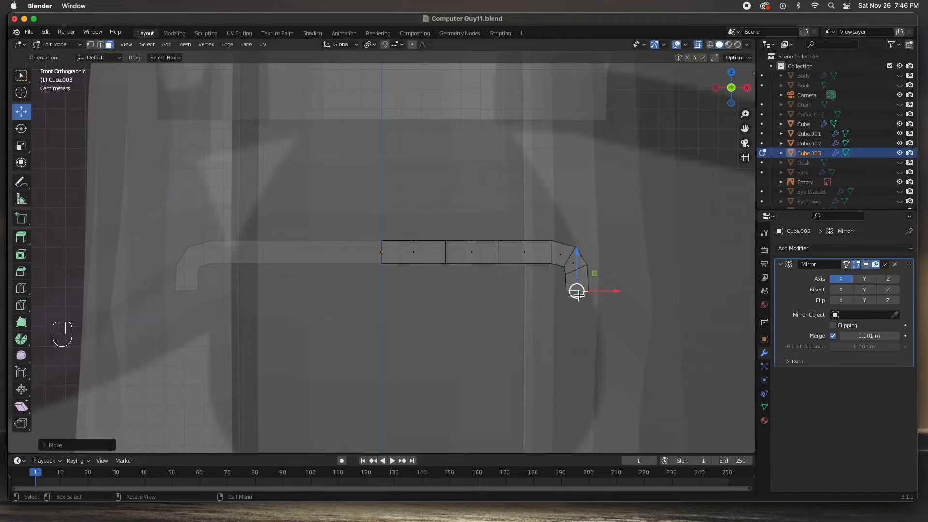
# Extrude a short final segment straight down from the strip's end face and switch to vertex selection
pyautogui.press('e')
pyautogui.click(582, 307)
pyautogui.moveTo(582, 306); pyautogui.dragTo(581, 304)
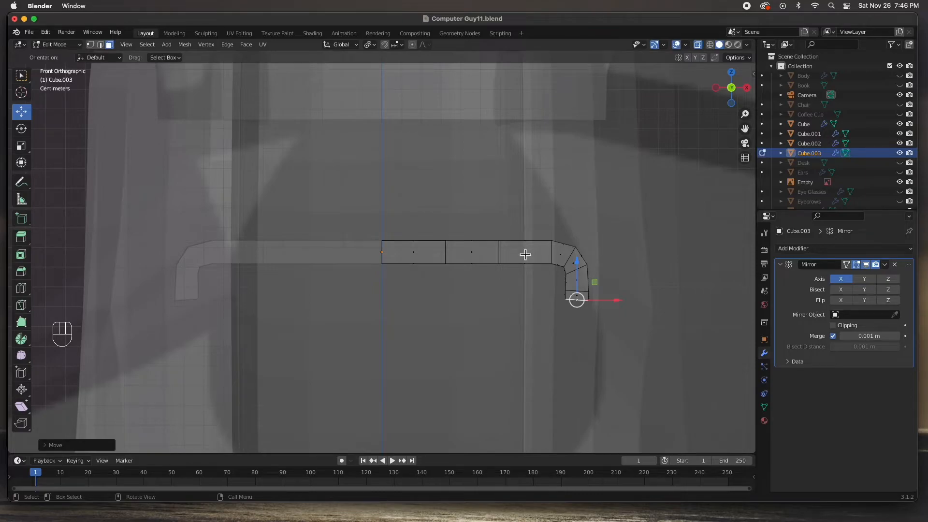
pyautogui.press('1')
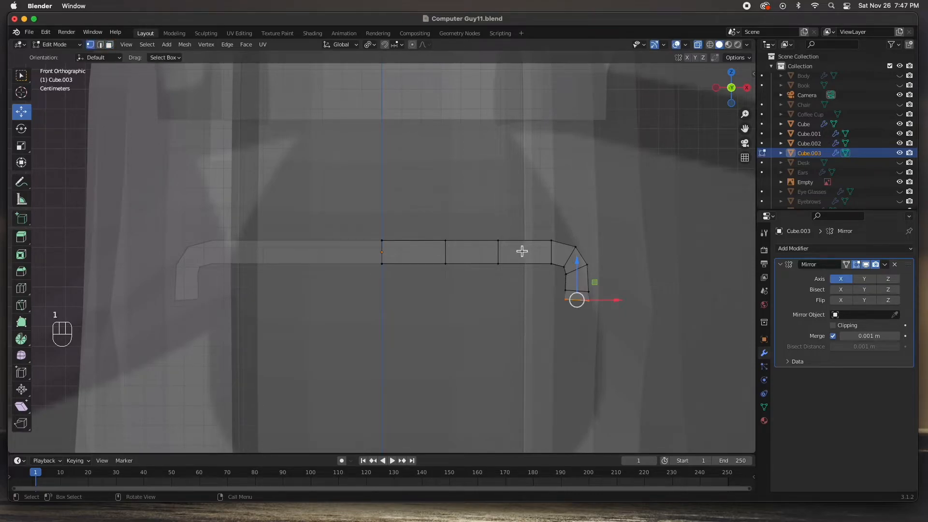
# Raise the strip's inner vertex loops progressively toward the centre to arch its flat span over the tongue
pyautogui.moveTo(367, 213); pyautogui.dragTo(558, 296)
pyautogui.moveTo(475, 229); pyautogui.dragTo(472, 219)
pyautogui.moveTo(349, 204); pyautogui.dragTo(516, 279)
pyautogui.moveTo(447, 224); pyautogui.dragTo(445, 216)
pyautogui.moveTo(354, 196); pyautogui.dragTo(473, 272)
pyautogui.moveTo(414, 216); pyautogui.dragTo(397, 264)
pyautogui.moveTo(383, 211); pyautogui.dragTo(385, 208)
pyautogui.moveTo(441, 205); pyautogui.dragTo(517, 266)
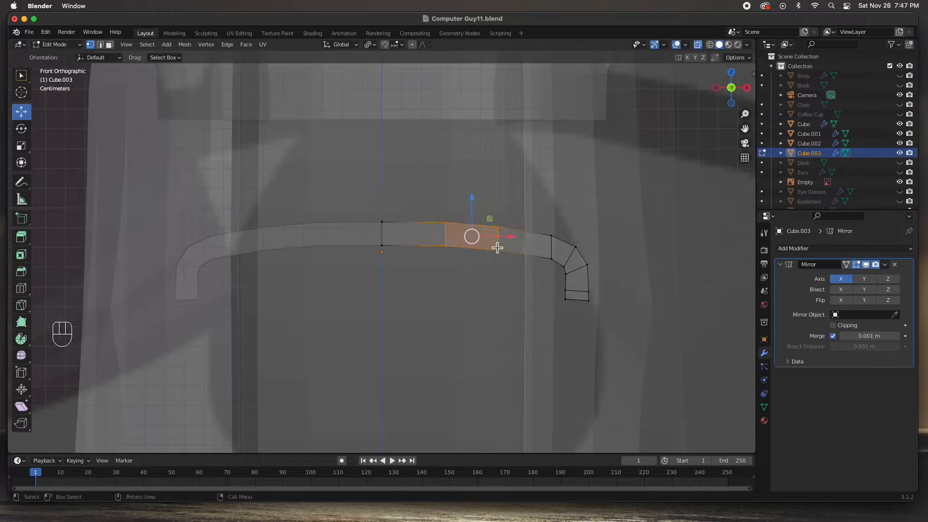
pyautogui.moveTo(478, 214); pyautogui.dragTo(472, 207)
# Raise the vertex loops at the start of the outer bend slightly and rotate the bend's corner loop to smooth the curve
pyautogui.moveTo(529, 211); pyautogui.dragTo(559, 264)
pyautogui.moveTo(551, 228); pyautogui.dragTo(573, 254)
pyautogui.click(647, 290)
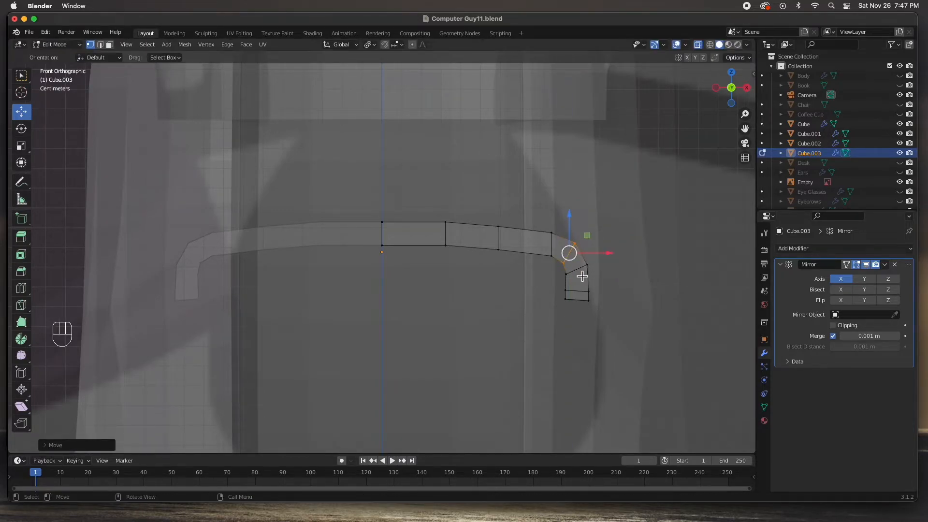
pyautogui.click(588, 338)
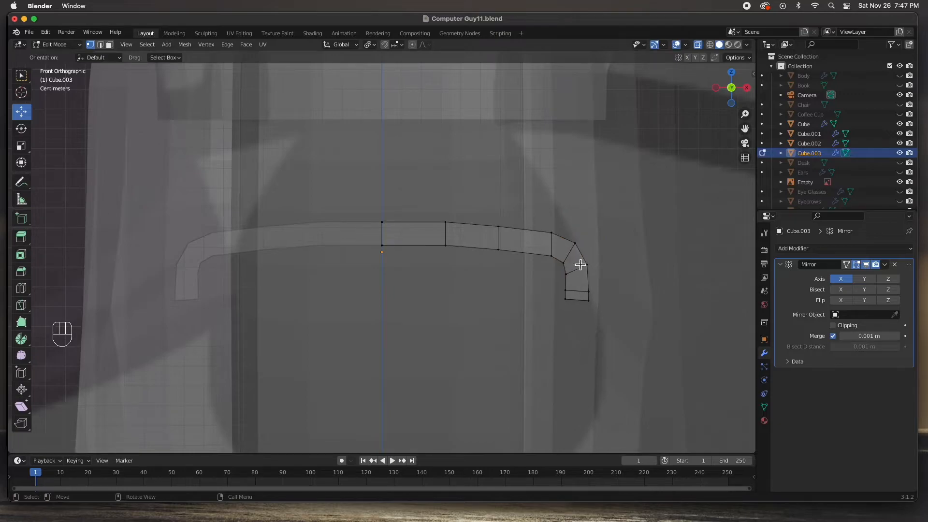
pyautogui.click(575, 244)
pyautogui.keyDown('shift'); pyautogui.moveTo(562, 266); pyautogui.dragTo(569, 262); pyautogui.keyUp('shift')
pyautogui.press('r')
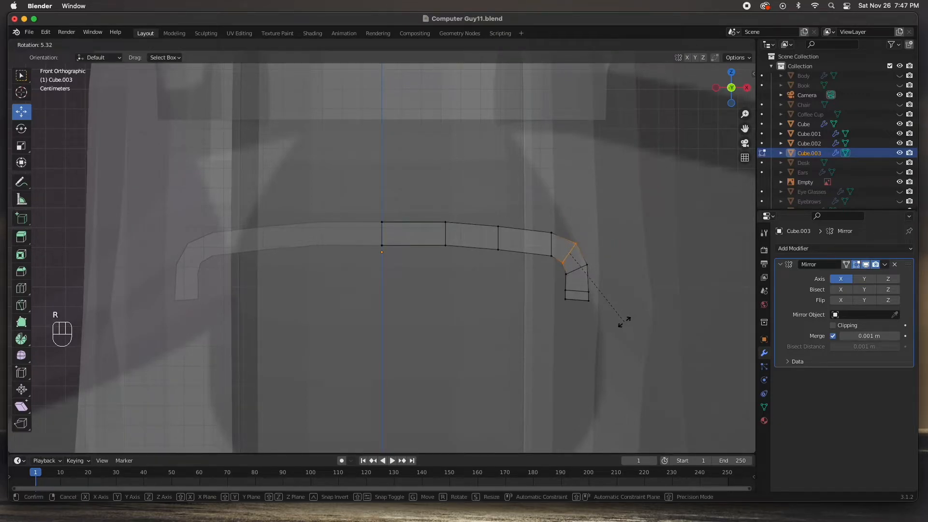
pyautogui.click(623, 320)
# Nudge the lower bend's outer vertices and the strip's end vertices to even out the downturned end
pyautogui.click(587, 266)
pyautogui.moveTo(592, 273); pyautogui.dragTo(591, 275)
pyautogui.moveTo(600, 317); pyautogui.dragTo(610, 300)
pyautogui.moveTo(559, 285)
pyautogui.mouseDown()
pyautogui.moveTo(574, 311)
pyautogui.moveTo(572, 296)
pyautogui.mouseUp()
pyautogui.moveTo(526, 275); pyautogui.dragTo(632, 348, button='middle')
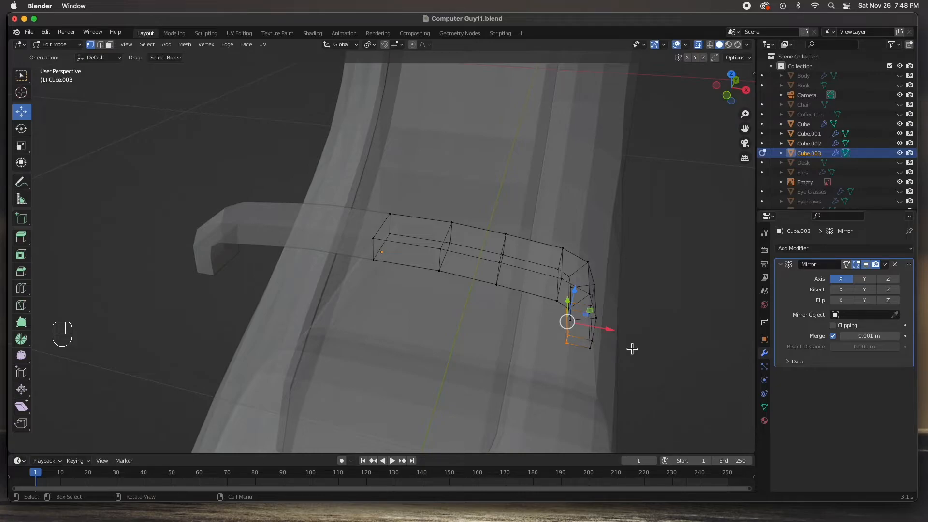
# Return to Object Mode and add a Subdivision Surface modifier to the strip
pyautogui.press('Tab')
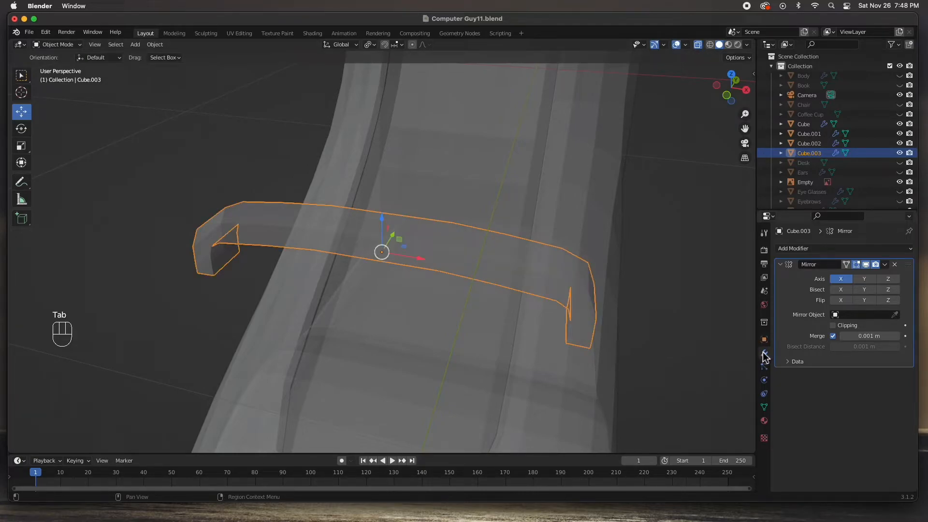
pyautogui.click(815, 249)
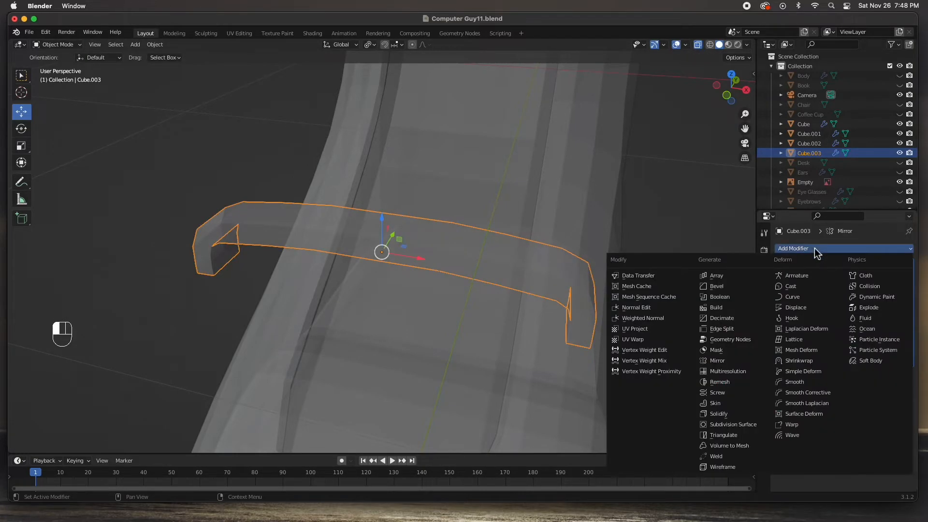
pyautogui.click(730, 425)
pyautogui.moveTo(613, 344); pyautogui.dragTo(628, 376, button='middle')
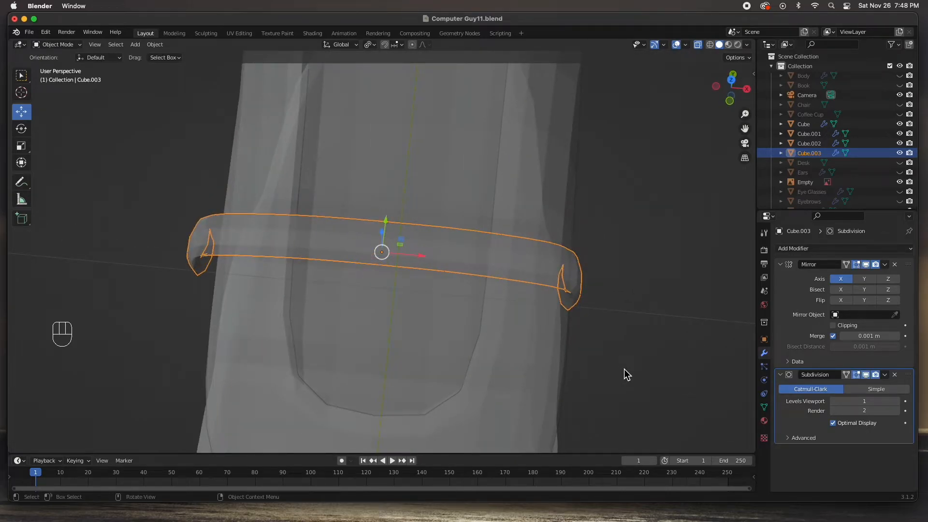
# In top view, scale the strip up along the Y axis to widen it
pyautogui.press('KP_7')
pyautogui.scroll(-5, 564, 342)
pyautogui.scroll(-3, 568, 347)
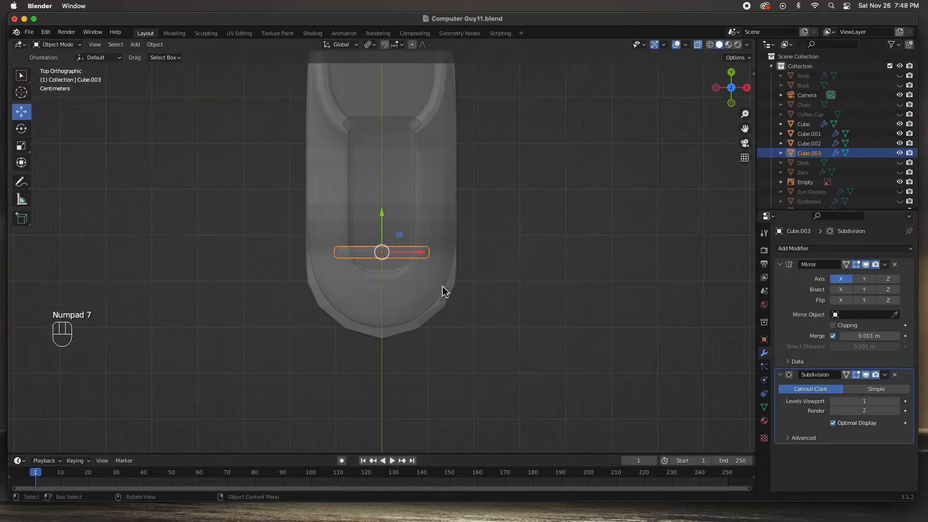
pyautogui.click(21, 146)
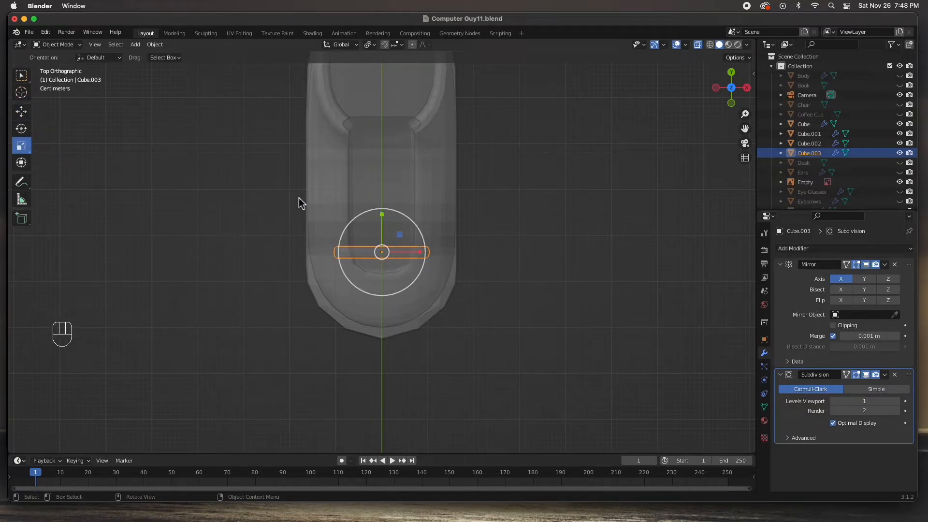
pyautogui.moveTo(387, 216); pyautogui.dragTo(382, 198)
pyautogui.moveTo(382, 198); pyautogui.dragTo(282, 164, button='middle')
# In side view, lower the strip onto the front of the tongue and tilt it about 31 degrees to follow the slope
pyautogui.press('KP_3')
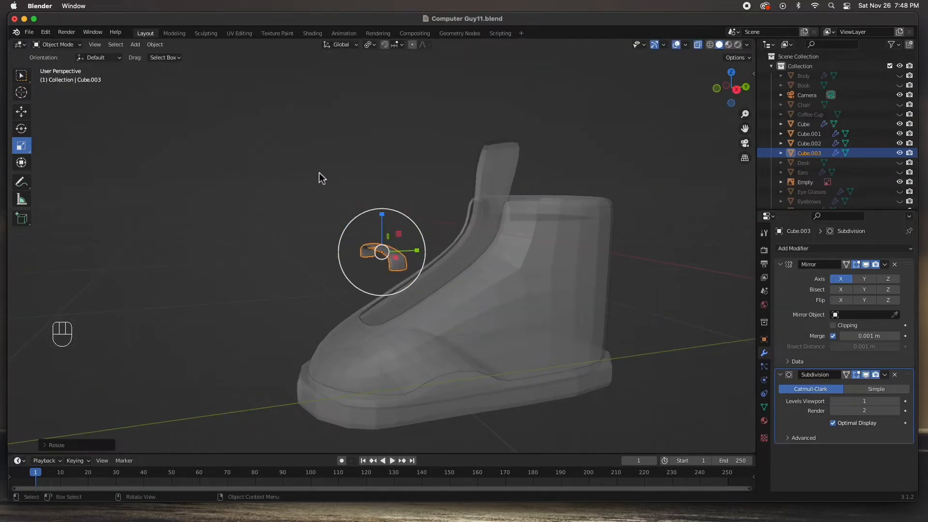
pyautogui.click(21, 111)
pyautogui.moveTo(382, 252); pyautogui.dragTo(377, 317)
pyautogui.scroll(5, 385, 317)
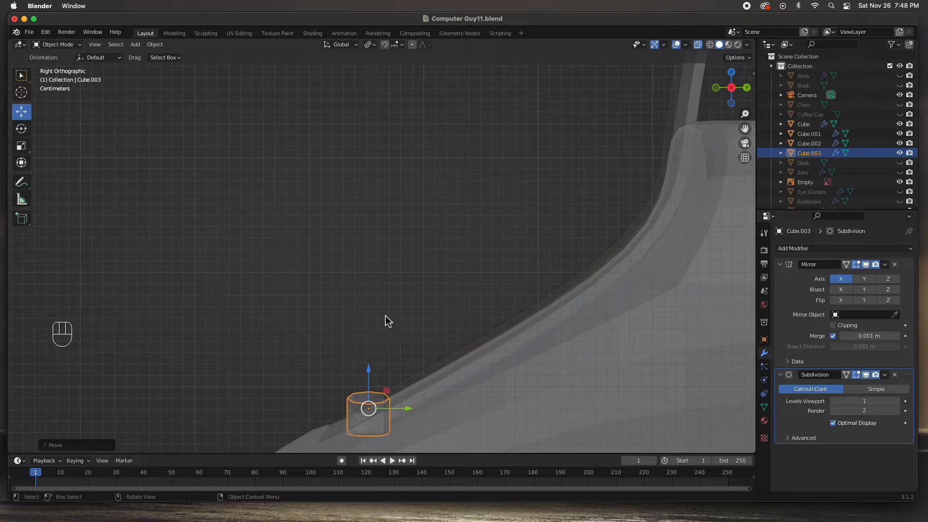
pyautogui.press('KP_Decimal')
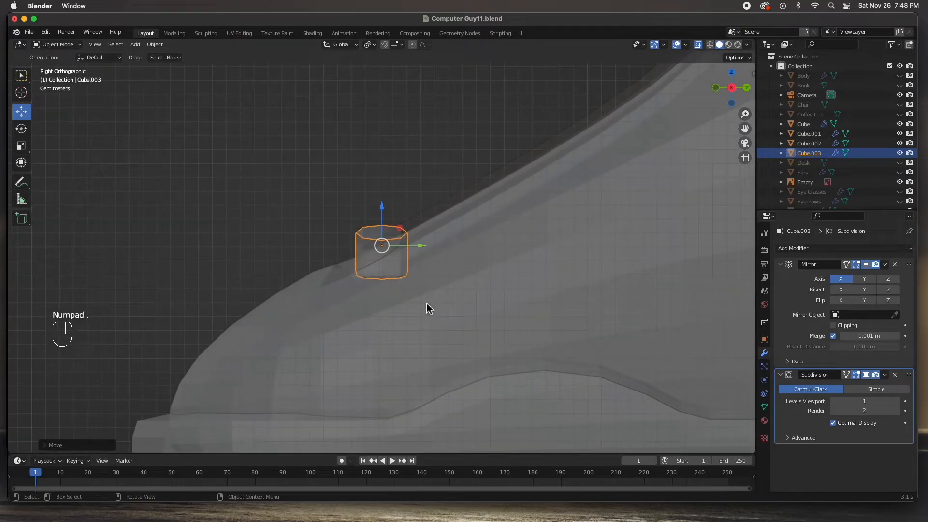
pyautogui.press('r')
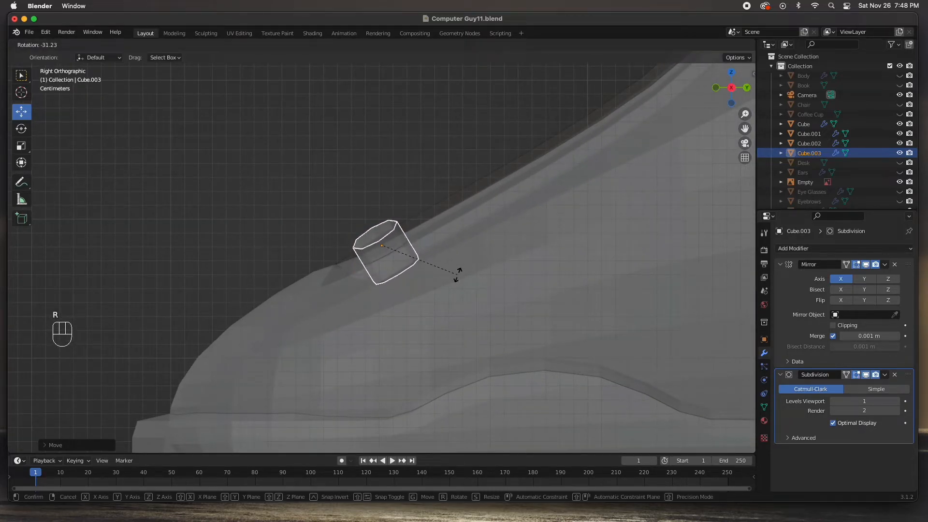
pyautogui.click(458, 275)
# Turn off X-ray, shift the strip slightly toward the toe and enlarge it a little to fit over the tongue
pyautogui.moveTo(285, 259); pyautogui.dragTo(353, 286, button='middle')
pyautogui.hotkey('alt', 'z')
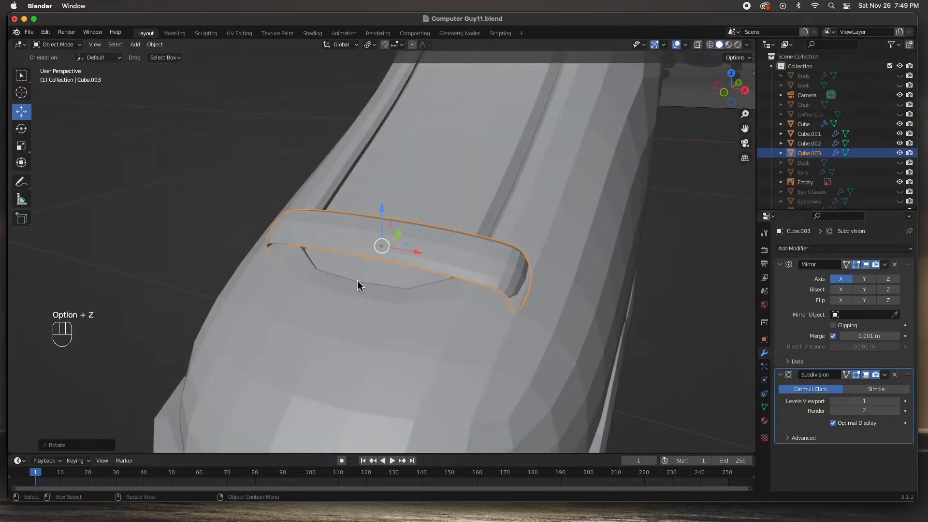
pyautogui.click(200, 207)
pyautogui.moveTo(350, 282); pyautogui.dragTo(332, 258, button='middle')
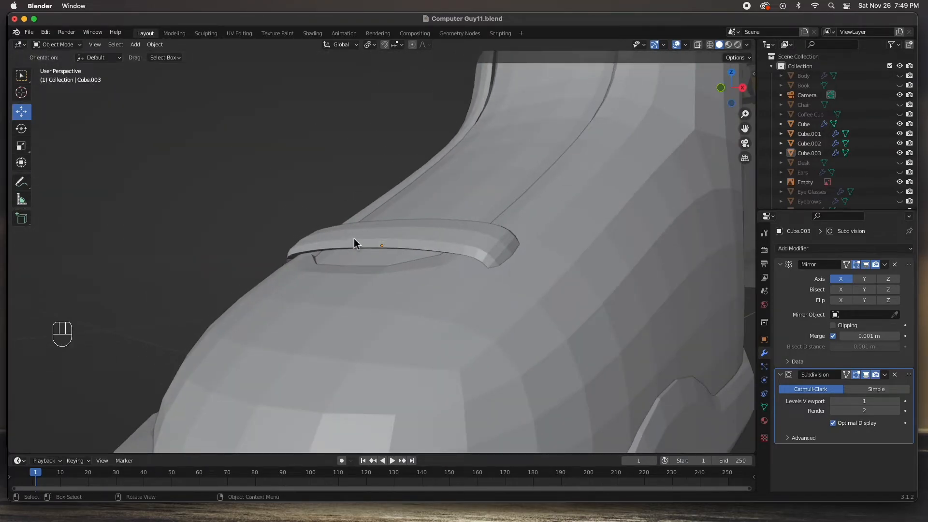
pyautogui.click(381, 248)
pyautogui.moveTo(391, 248); pyautogui.dragTo(355, 233, button='middle')
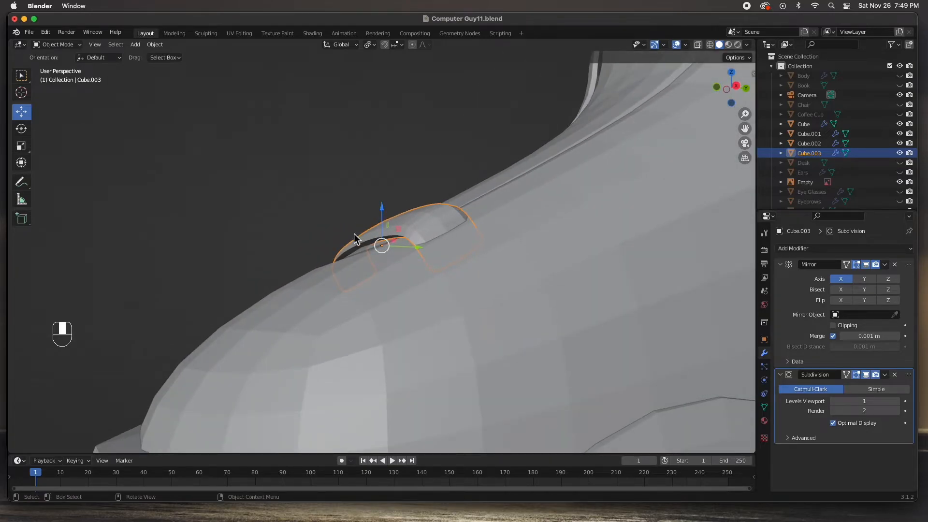
pyautogui.press('KP_3')
pyautogui.moveTo(382, 245); pyautogui.dragTo(377, 245)
pyautogui.moveTo(377, 245); pyautogui.dragTo(389, 276, button='middle')
pyautogui.press('s')
pyautogui.click(460, 276)
pyautogui.moveTo(460, 277); pyautogui.dragTo(380, 243, button='middle')
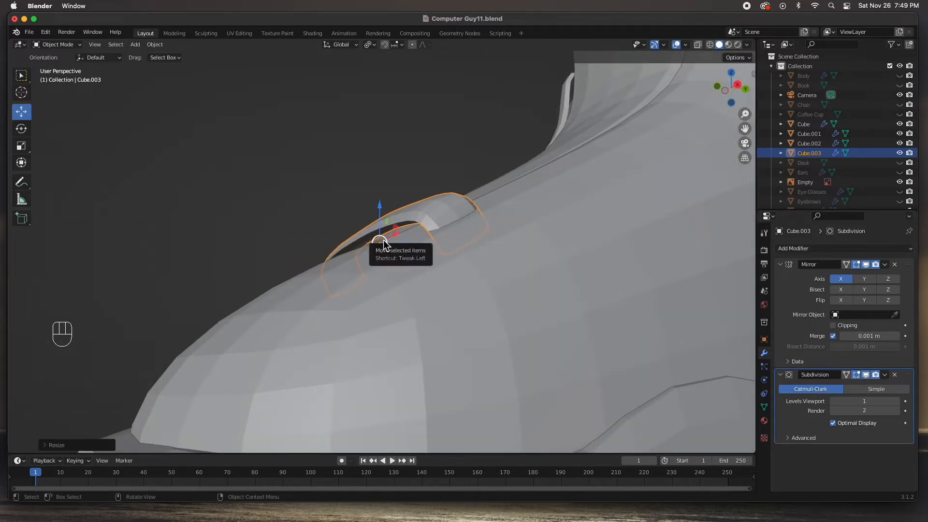
# In side view, duplicate the strip and place the copy farther up the tongue as the second lace
pyautogui.press('KP_3')
pyautogui.scroll(-10, 386, 248)
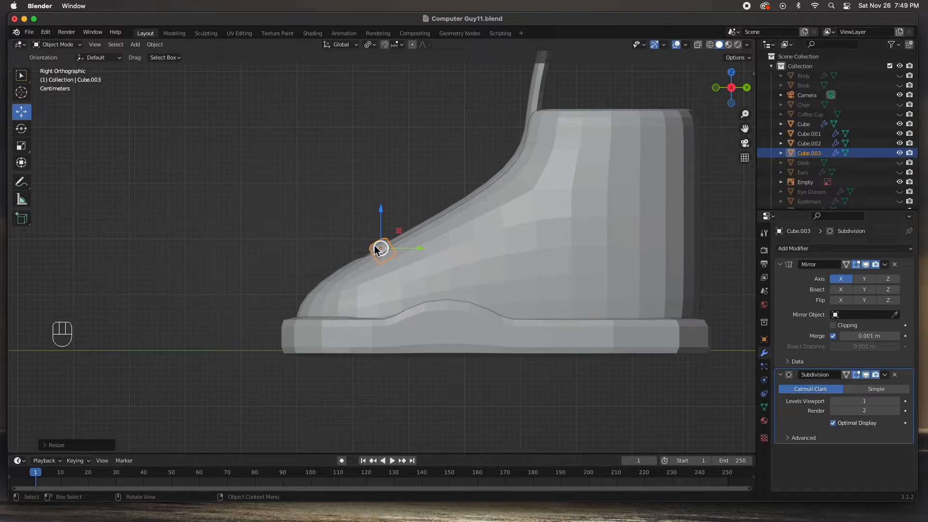
pyautogui.hotkey('shift', 'd')
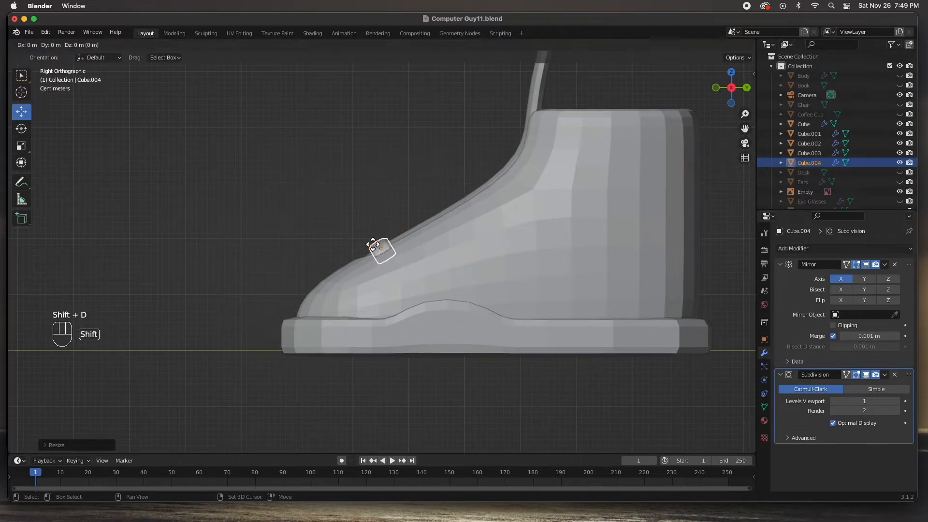
pyautogui.click(421, 223)
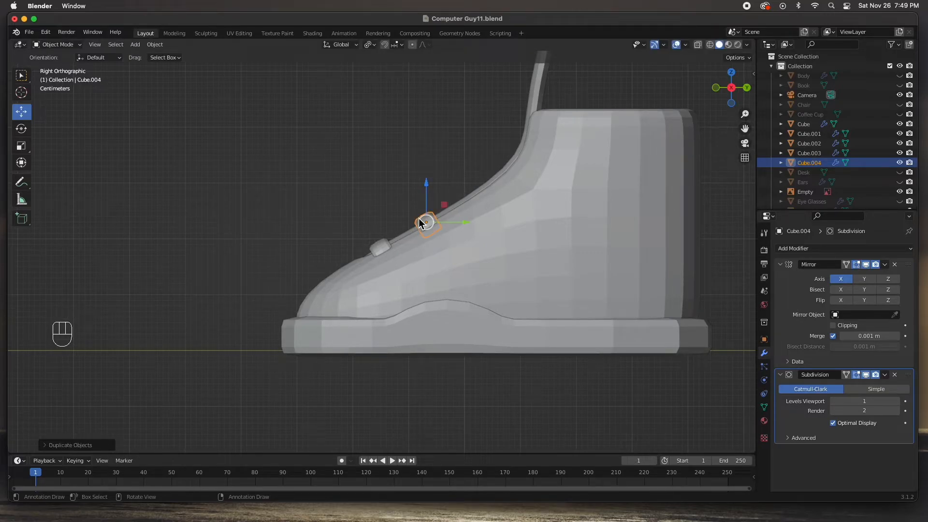
# Duplicate the second lace farther up the tongue and rotate the copy slightly to match the slope
pyautogui.hotkey('shift', 'd')
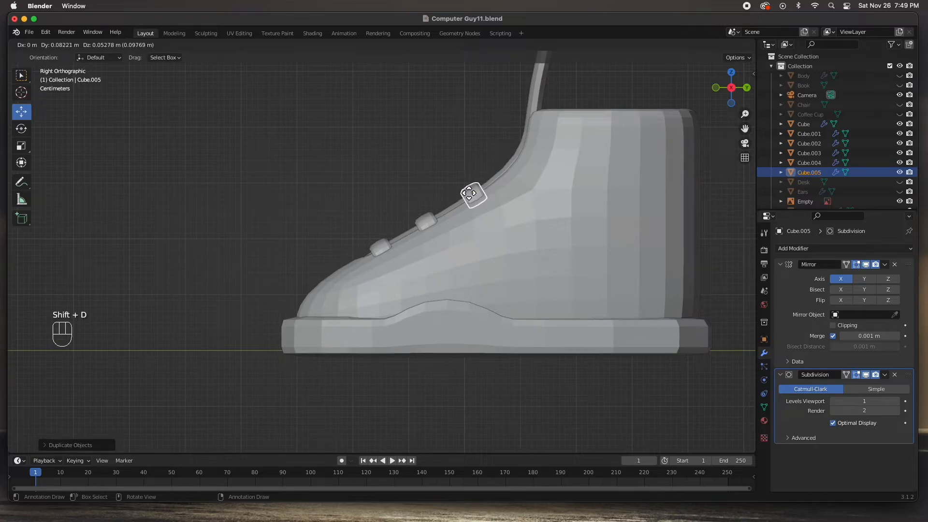
pyautogui.click(470, 193)
pyautogui.press('r')
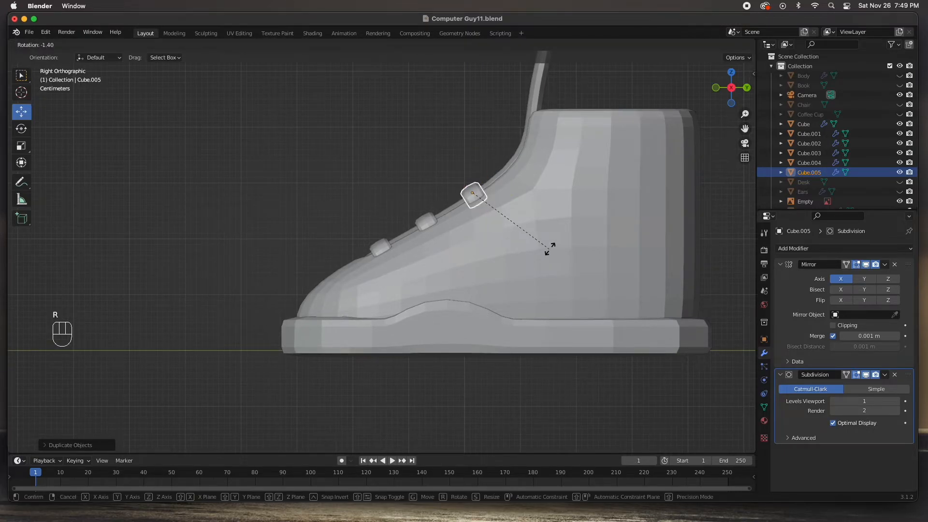
pyautogui.click(493, 222)
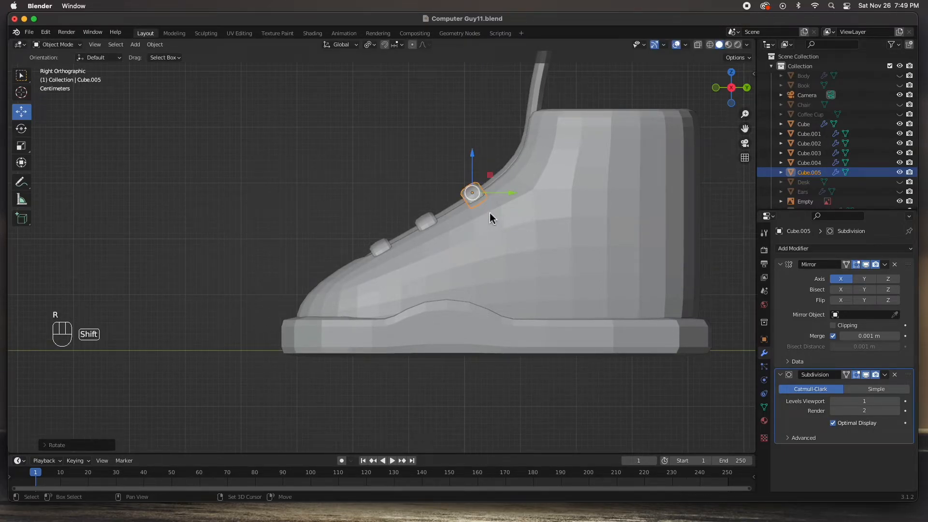
# Duplicate the third lace to just below the ankle opening and rotate the copy to match the steeper tongue
pyautogui.hotkey('shift', 'd')
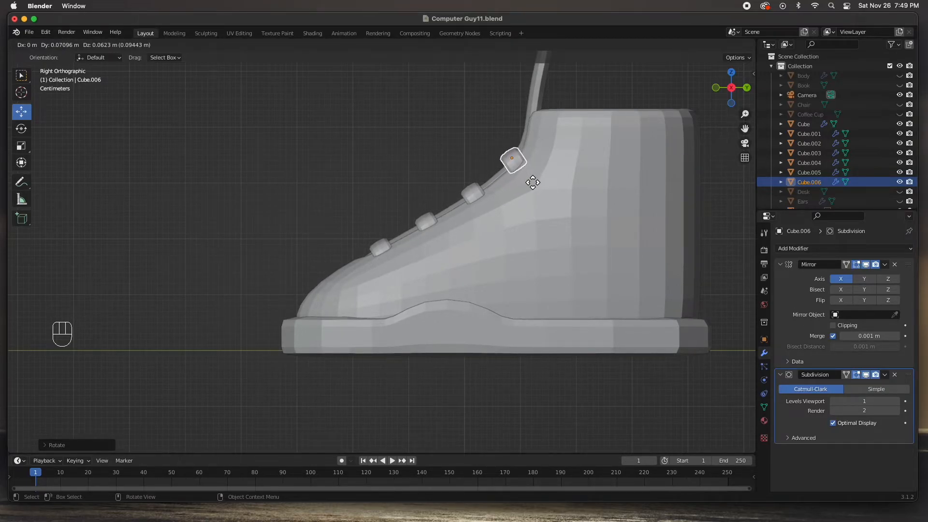
pyautogui.click(533, 183)
pyautogui.press('r')
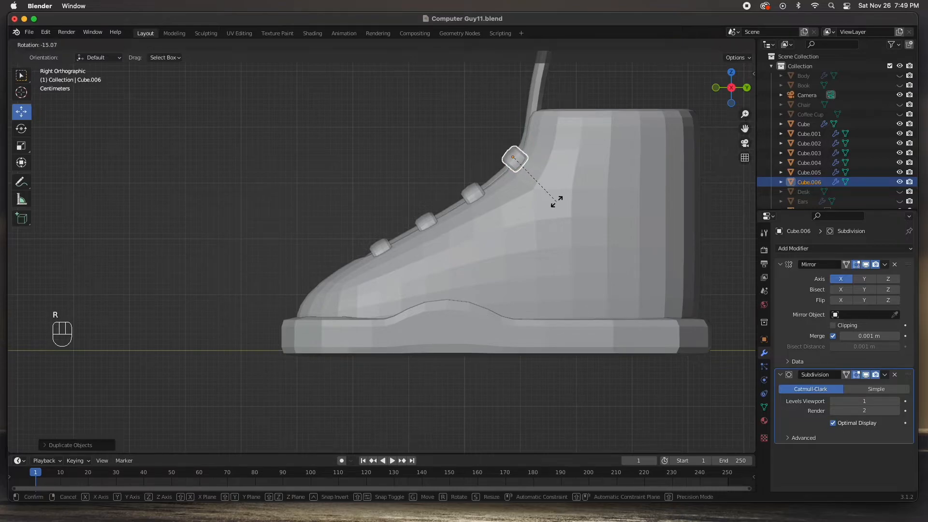
pyautogui.click(559, 196)
pyautogui.moveTo(423, 210); pyautogui.dragTo(523, 256, button='middle')
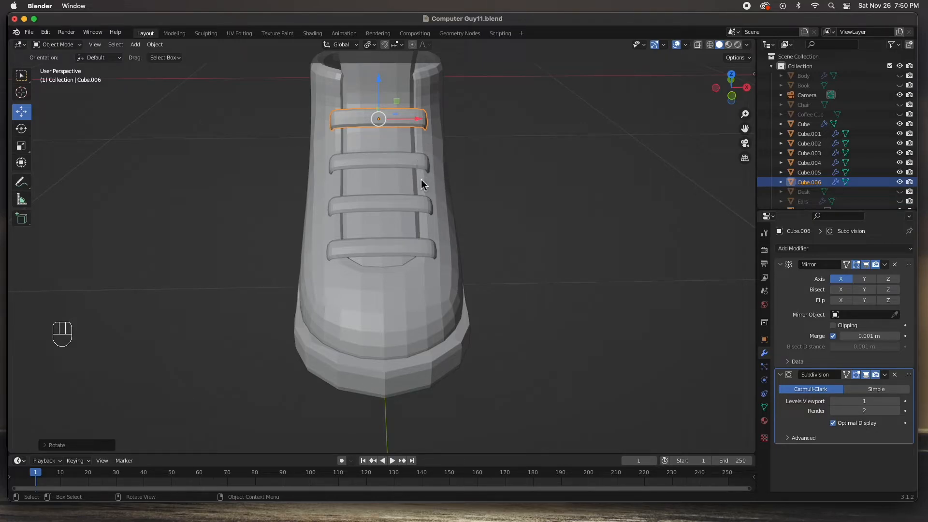
pyautogui.scroll(2, 425, 213)
pyautogui.scroll(-3, 426, 214)
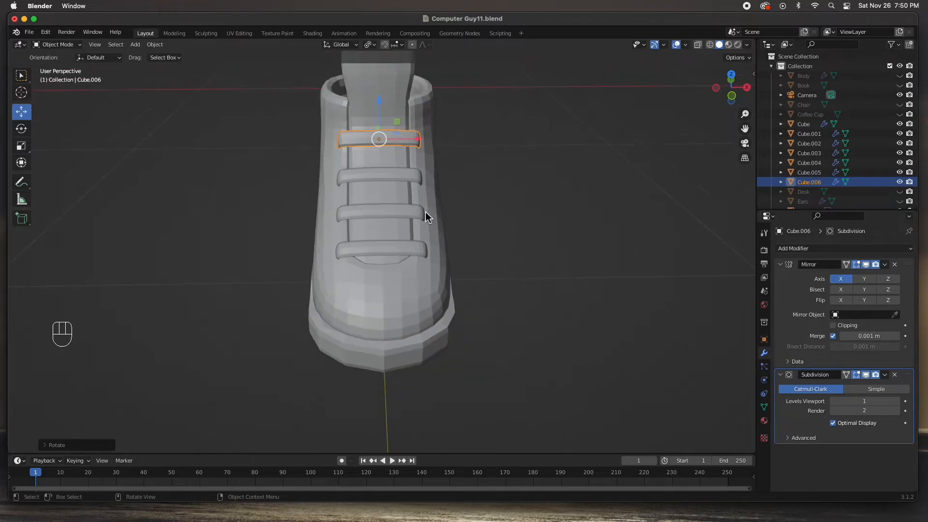
pyautogui.moveTo(436, 215); pyautogui.dragTo(379, 192, button='middle')
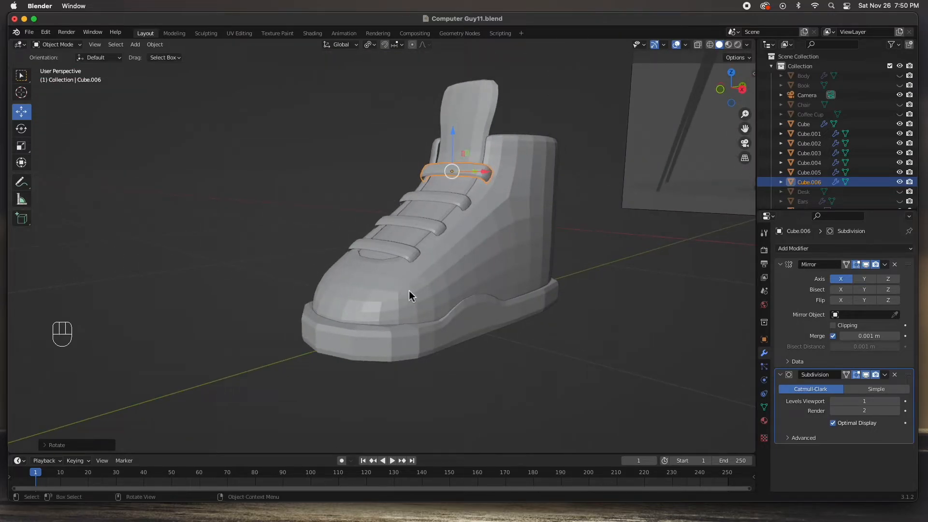
# Edit the tongue in X-ray side view, moving its top end forward and rotating it about 17 degrees
pyautogui.press('KP_3')
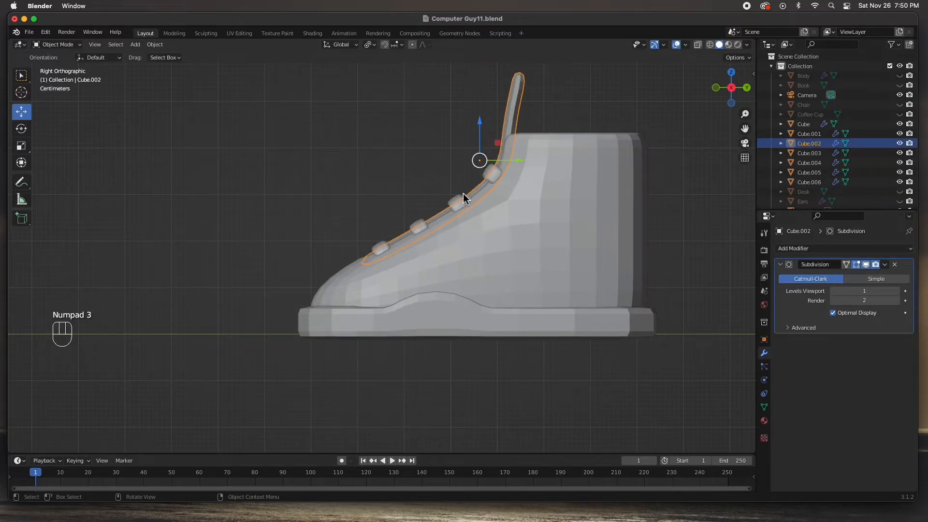
pyautogui.keyDown('shift'); pyautogui.moveTo(463, 194); pyautogui.dragTo(422, 135, button='middle'); pyautogui.keyUp('shift')
pyautogui.press('Tab')
pyautogui.press('super+z')
pyautogui.hotkey('alt', 'z')
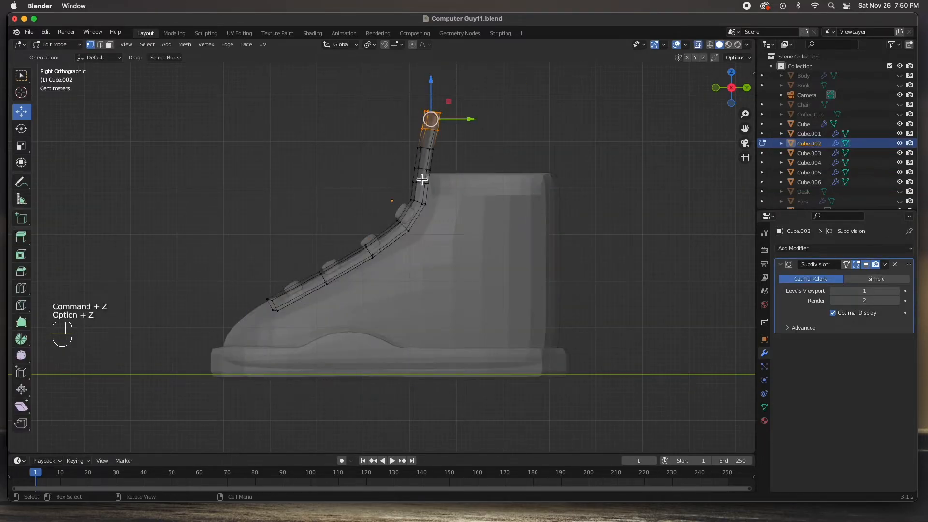
pyautogui.moveTo(401, 106)
pyautogui.mouseDown()
pyautogui.moveTo(458, 135)
pyautogui.moveTo(452, 124)
pyautogui.mouseUp()
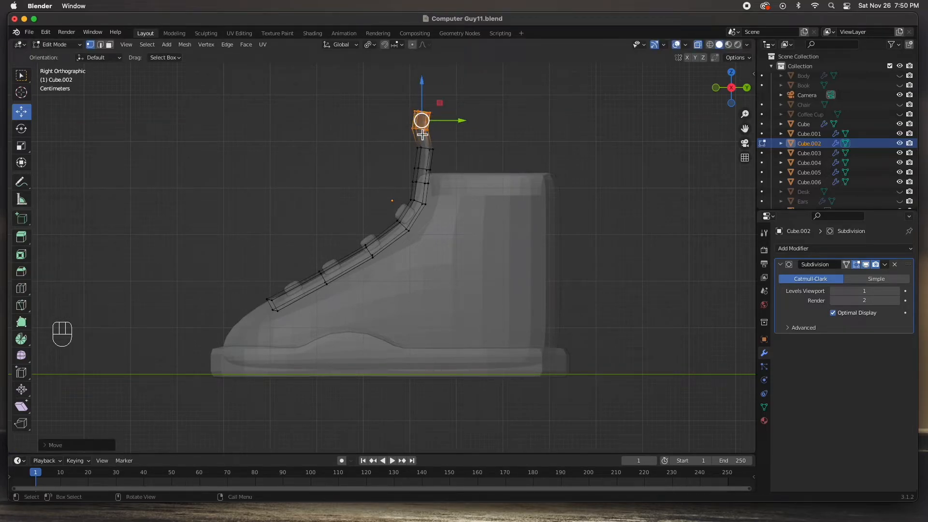
pyautogui.press('r')
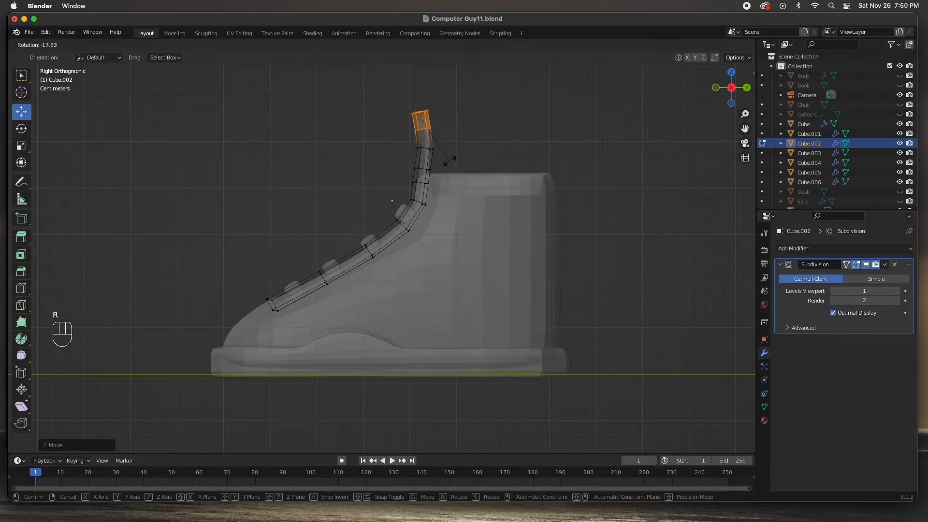
pyautogui.click(449, 160)
# Rotate the tongue's top end further and shift it forward to curl the tip, then switch to front view
pyautogui.press('r')
pyautogui.click(449, 168)
pyautogui.moveTo(423, 127); pyautogui.dragTo(413, 124)
pyautogui.press('r')
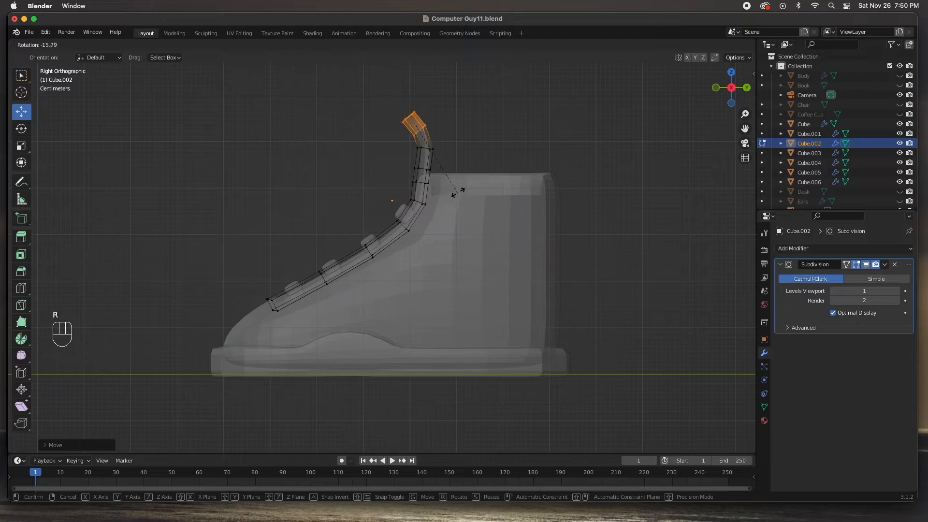
pyautogui.click(414, 182)
pyautogui.moveTo(414, 182); pyautogui.dragTo(505, 193, button='middle')
pyautogui.press('KP_1')
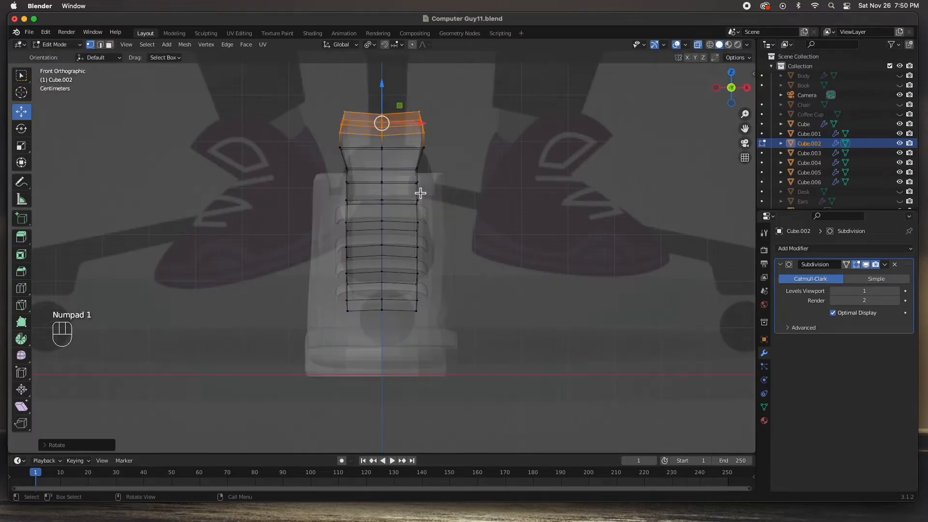
pyautogui.click(417, 170)
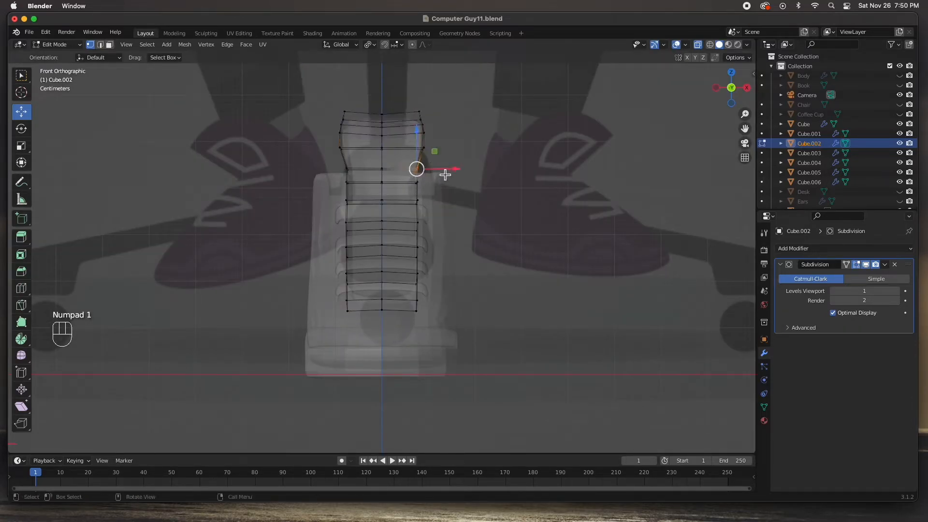
pyautogui.moveTo(448, 168); pyautogui.dragTo(460, 174)
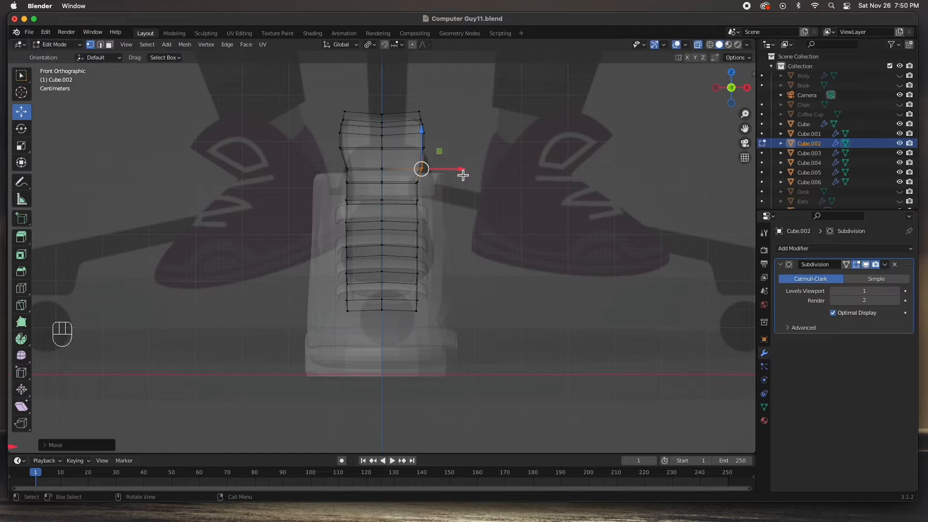
pyautogui.press('super+z')
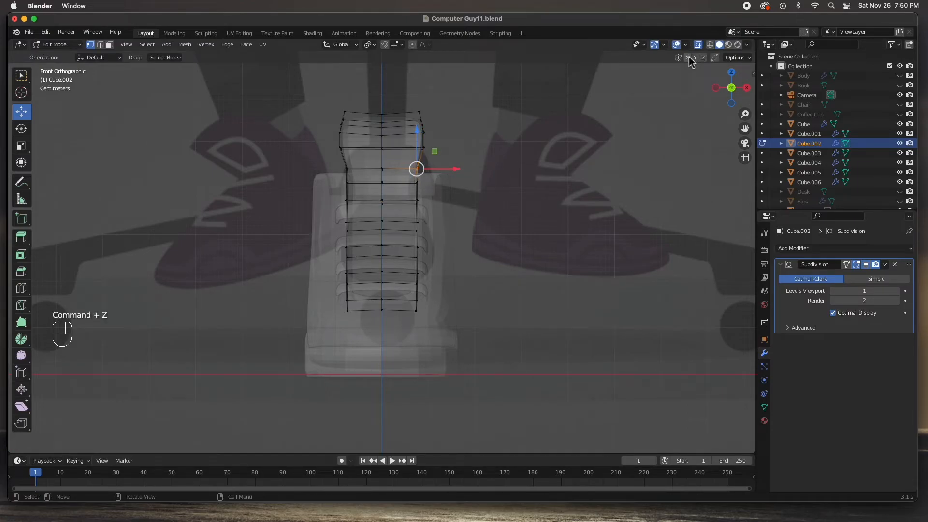
# With X-axis mirror symmetry enabled, move the tongue's side vertices above the ankle opening outward to widen its upper end evenly
pyautogui.moveTo(455, 169); pyautogui.dragTo(465, 172)
pyautogui.moveTo(440, 109); pyautogui.dragTo(412, 159)
pyautogui.moveTo(454, 131); pyautogui.dragTo(468, 135)
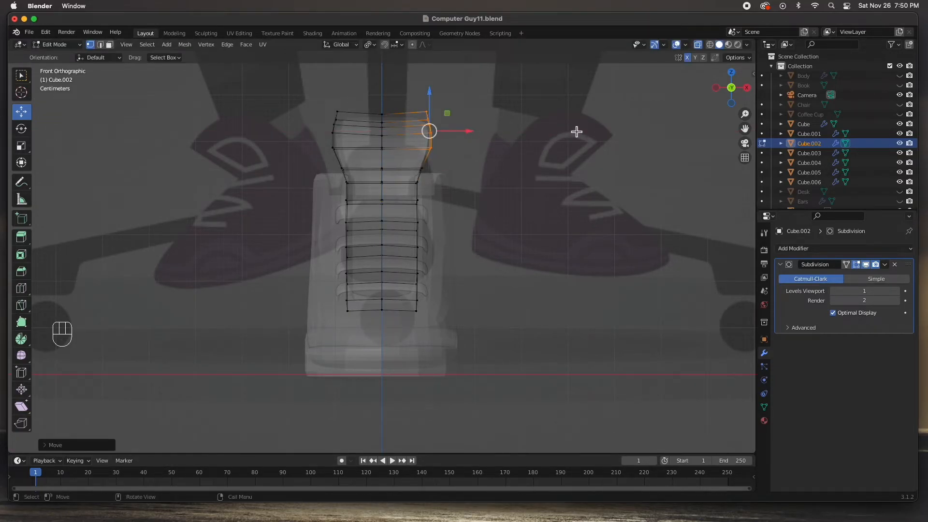
pyautogui.click(340, 169)
pyautogui.moveTo(372, 169); pyautogui.dragTo(363, 170)
pyautogui.moveTo(363, 170); pyautogui.dragTo(444, 207, button='middle')
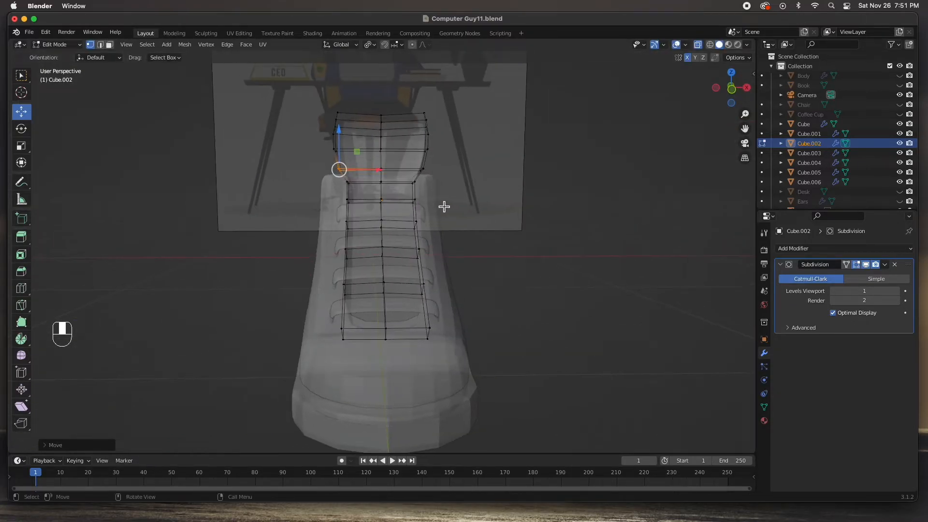
# Leave the tongue's mesh editing, turn off X-ray and view the whole shoe as a solid from an angle
pyautogui.press('Tab')
pyautogui.click(492, 250)
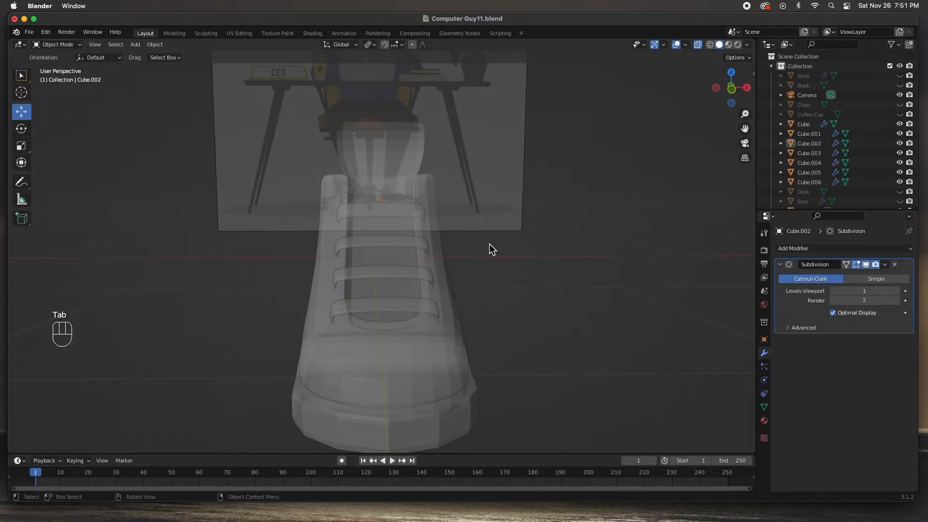
pyautogui.hotkey('alt', 'z')
pyautogui.moveTo(489, 249); pyautogui.dragTo(389, 372, button='middle')
pyautogui.click(440, 257)
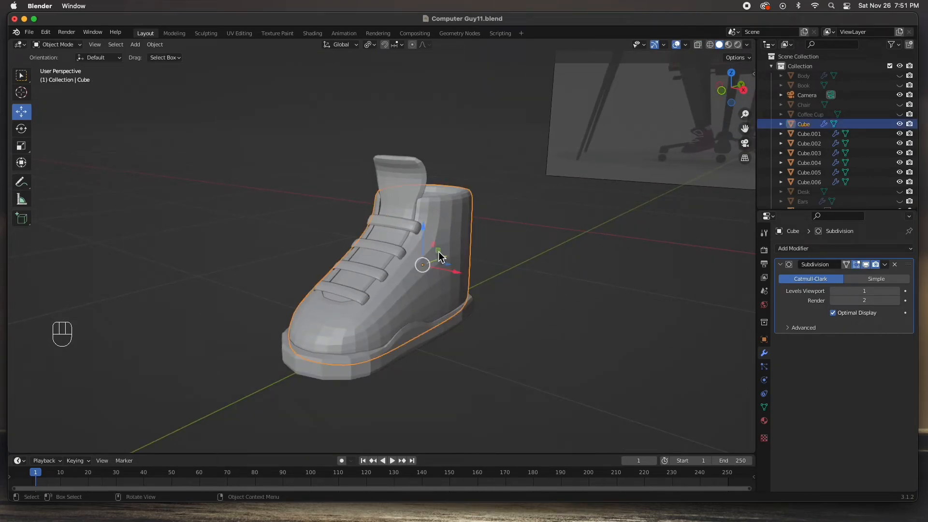
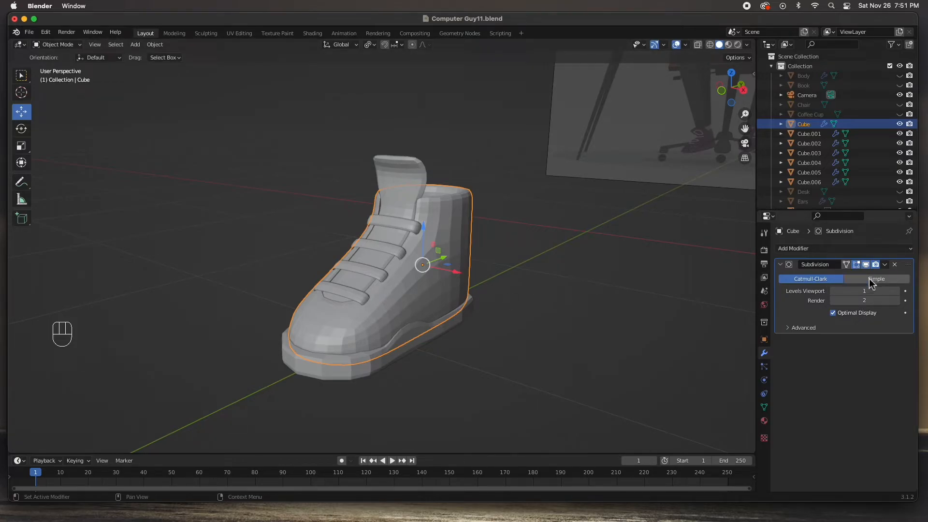
# Apply the sole's existing Subdivision modifier and add a new Subdivision Surface modifier to it
pyautogui.click(354, 377)
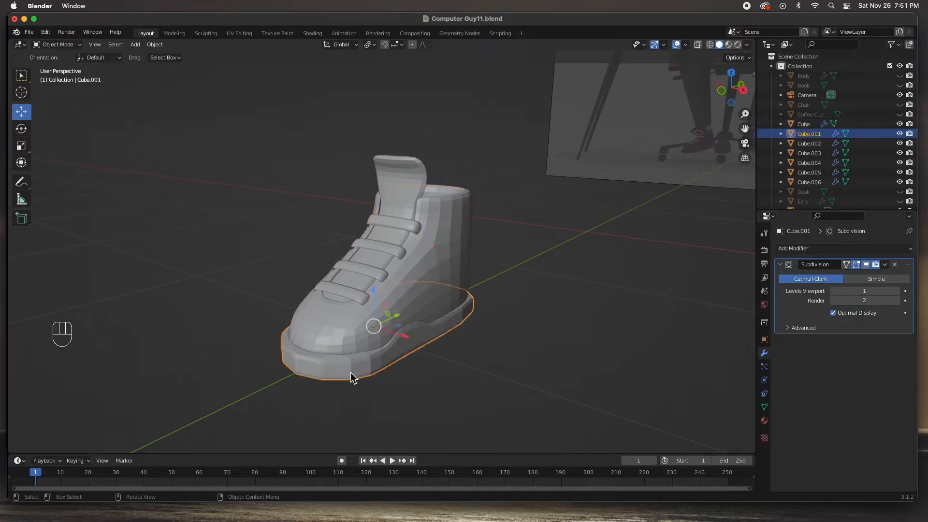
pyautogui.click(885, 265)
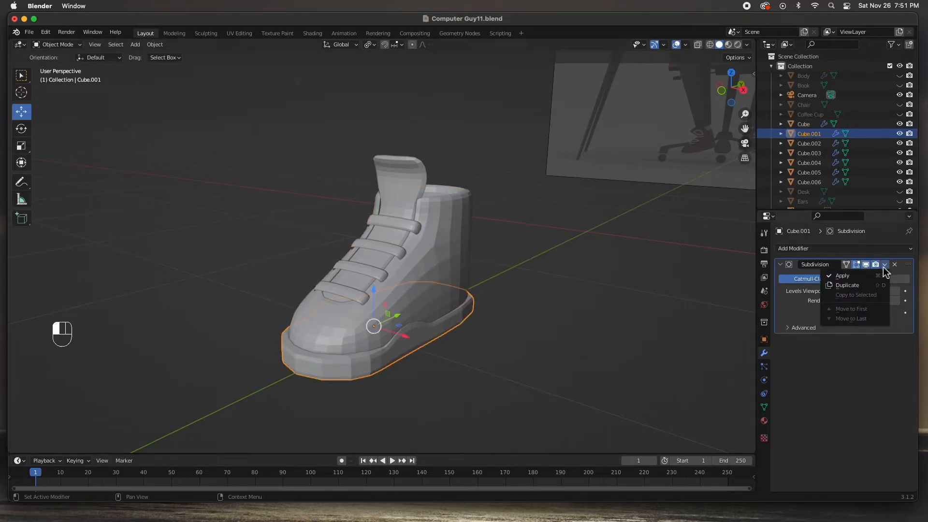
pyautogui.click(855, 275)
pyautogui.click(802, 249)
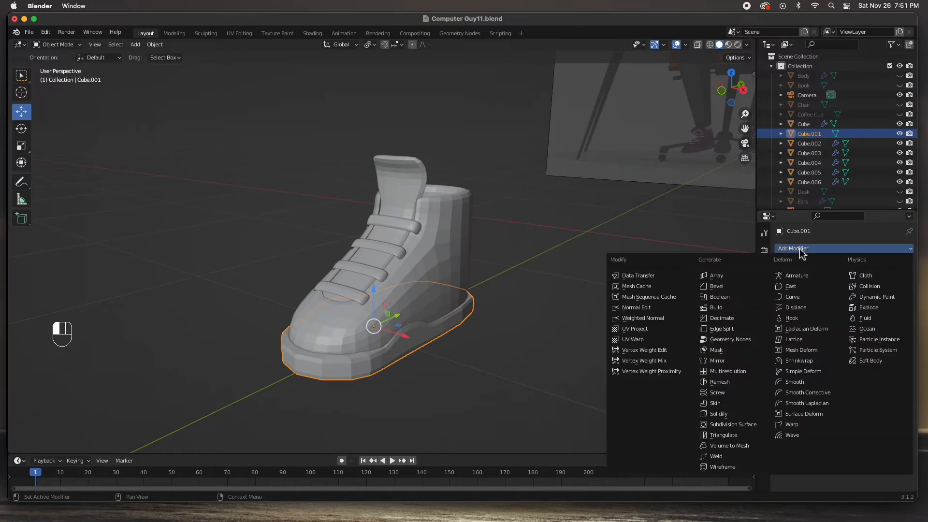
pyautogui.click(741, 425)
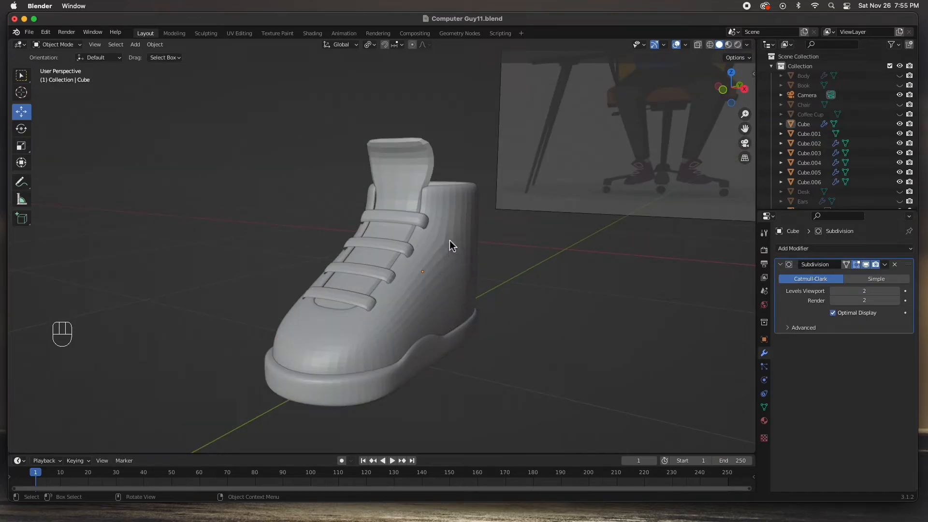
# Apply Shade Smooth to the shoe's upper body and to the sole
pyautogui.click(448, 239)
pyautogui.rightClick(448, 239)
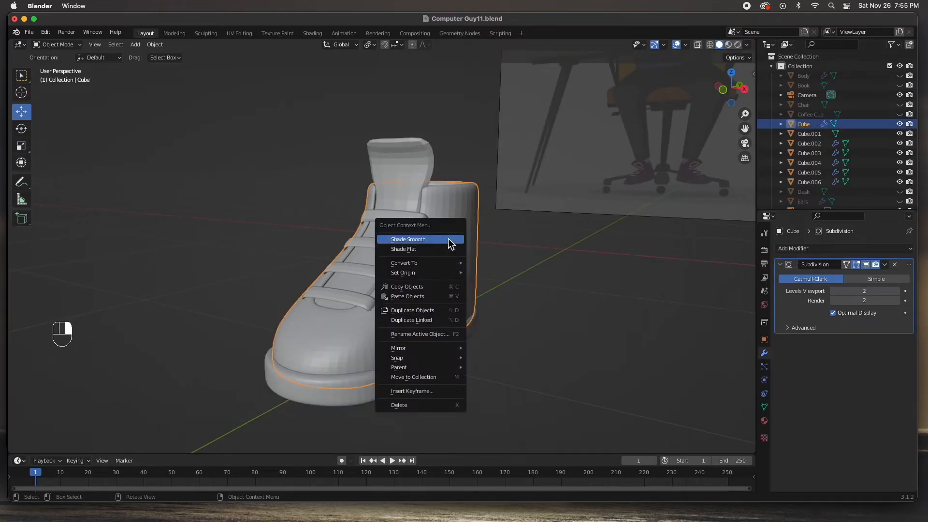
pyautogui.click(427, 239)
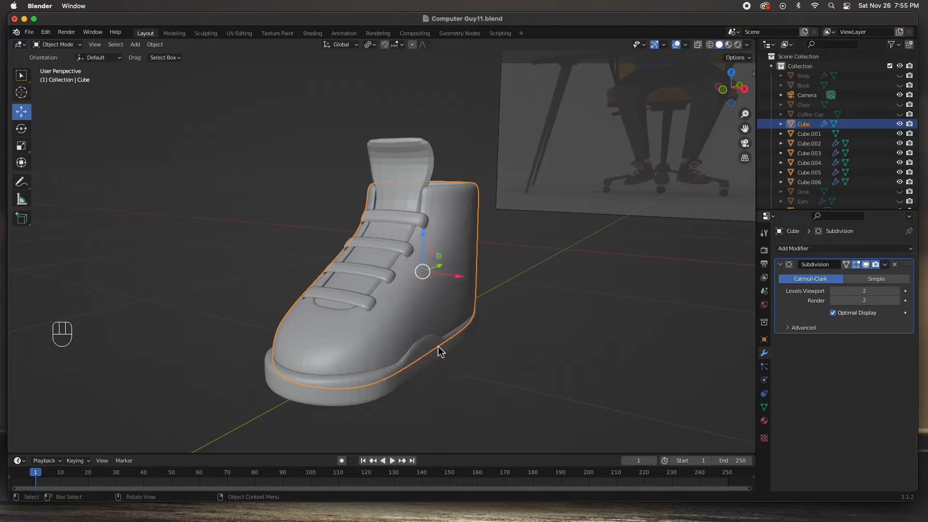
pyautogui.click(439, 352)
pyautogui.rightClick(439, 352)
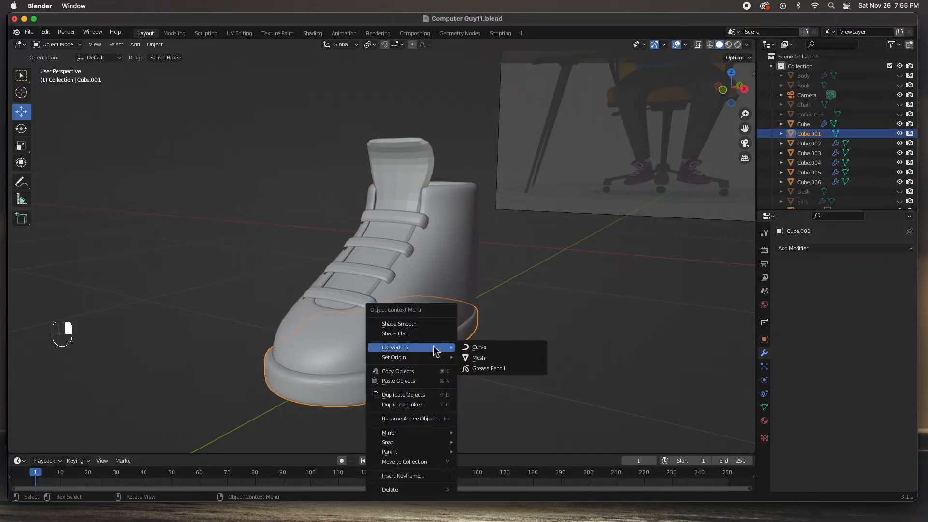
pyautogui.click(413, 320)
# Apply Shade Smooth to the two lace strips nearest the toe
pyautogui.click(345, 292)
pyautogui.rightClick(345, 292)
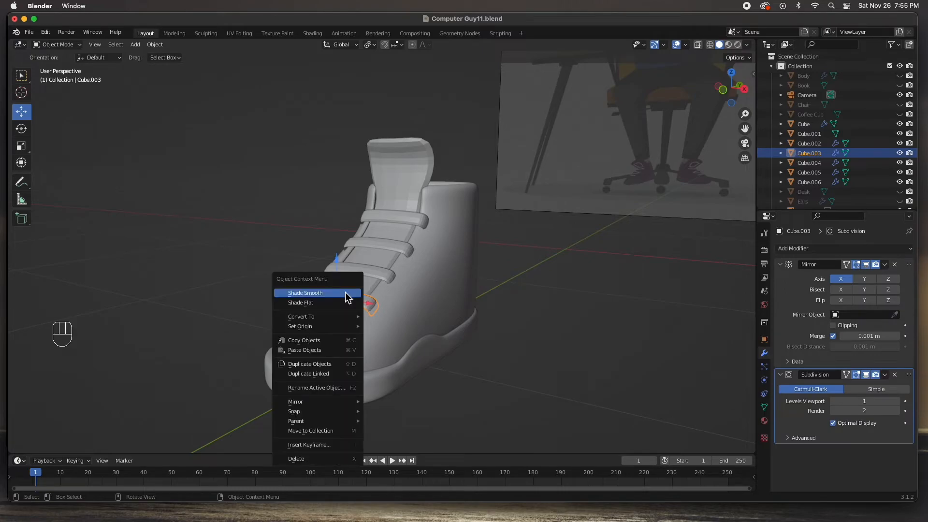
pyautogui.click(333, 293)
pyautogui.click(383, 275)
pyautogui.rightClick(384, 274)
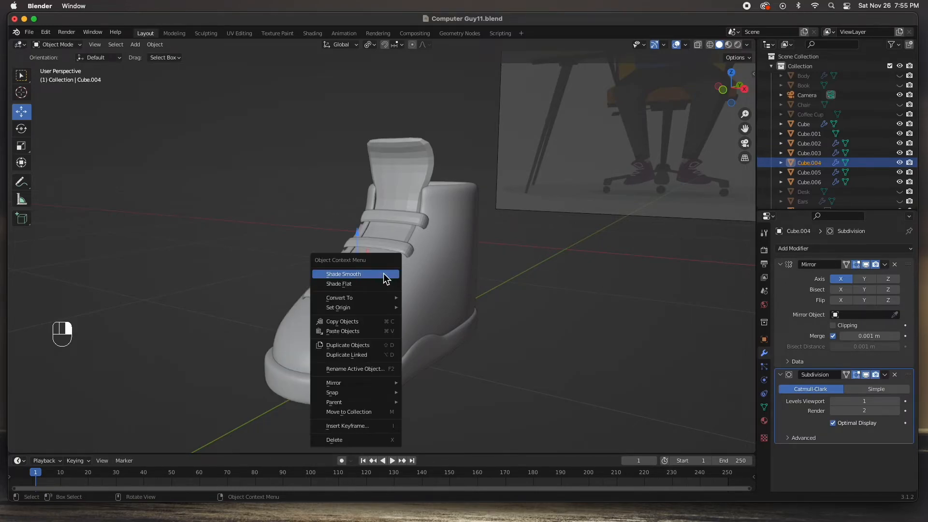
pyautogui.click(353, 273)
# Apply Shade Smooth to the two lace strips nearest the ankle opening
pyautogui.click(360, 244)
pyautogui.rightClick(359, 242)
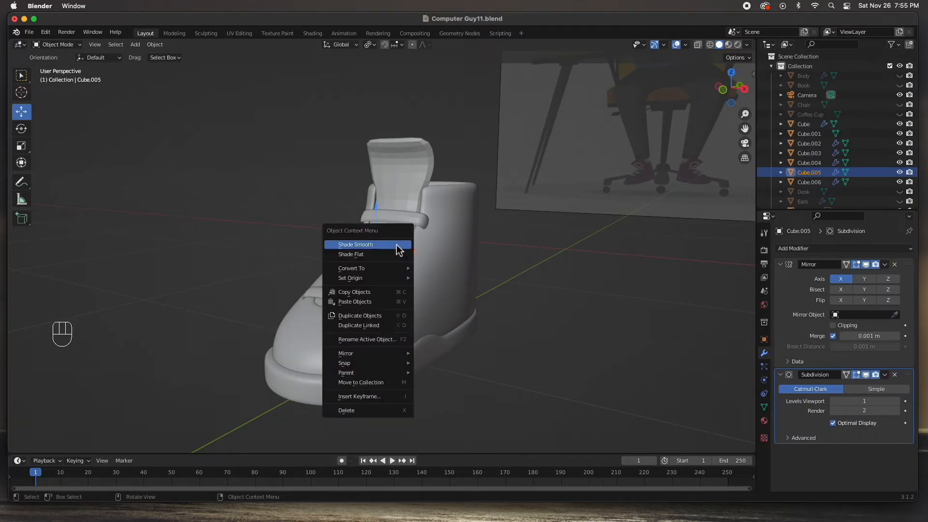
pyautogui.click(358, 244)
pyautogui.click(408, 217)
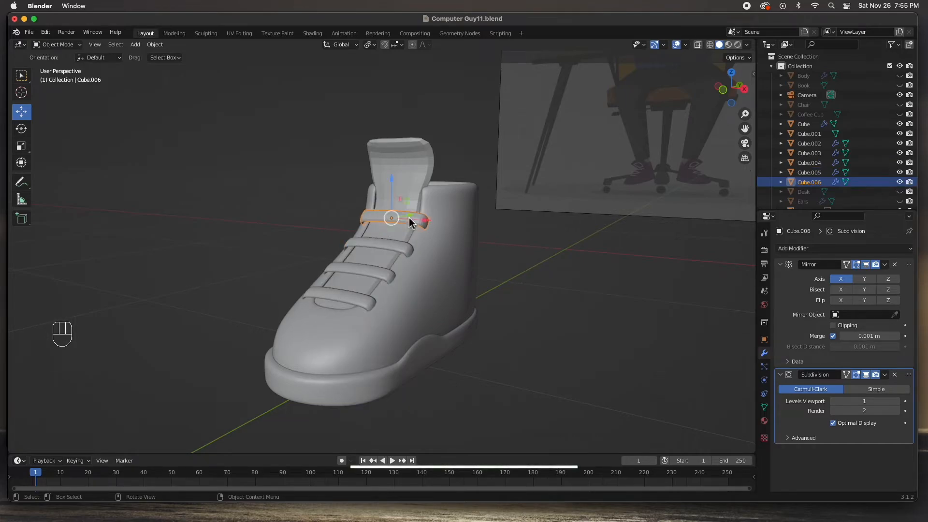
pyautogui.rightClick(377, 215)
pyautogui.click(380, 219)
# Apply Shade Smooth to the shoe's tongue, then clear the selection
pyautogui.click(396, 183)
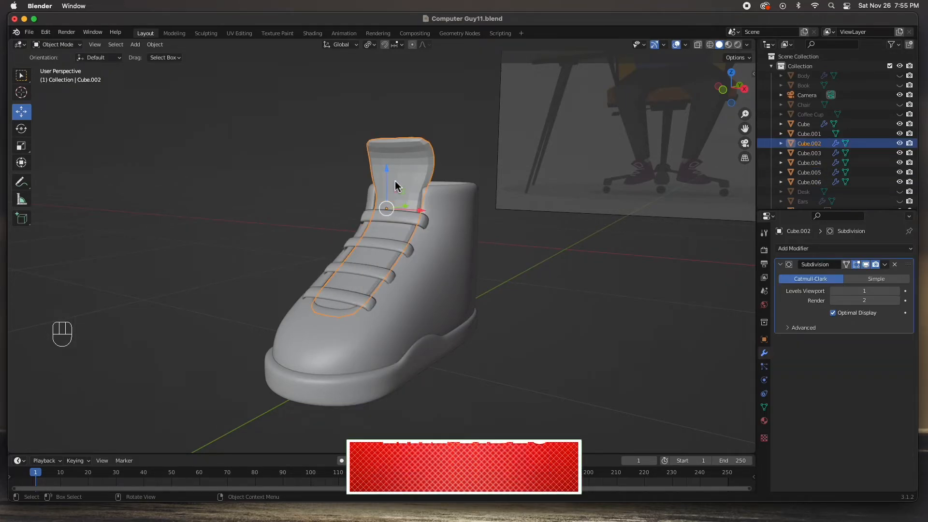
pyautogui.rightClick(399, 183)
pyautogui.click(362, 184)
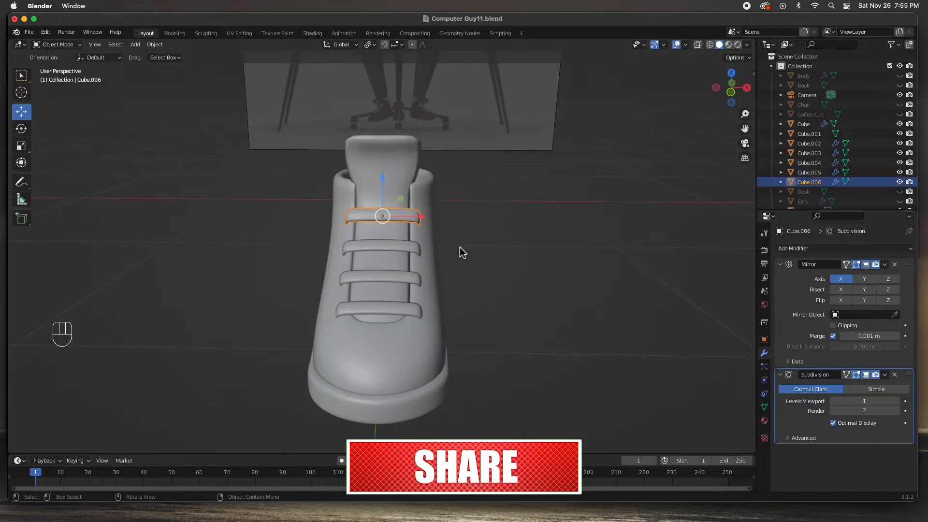
pyautogui.click(457, 254)
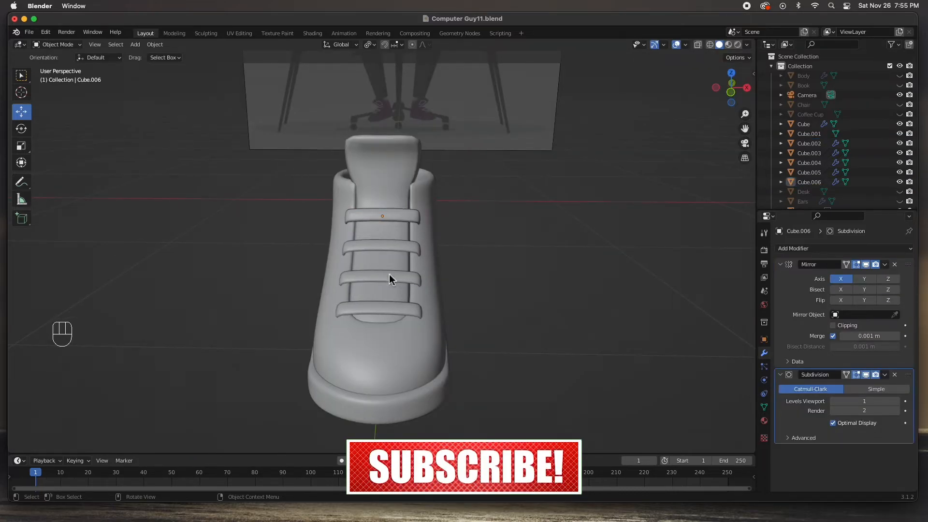
# Apply the Mirror modifier on the two lace strips nearest the ankle opening
pyautogui.click(403, 221)
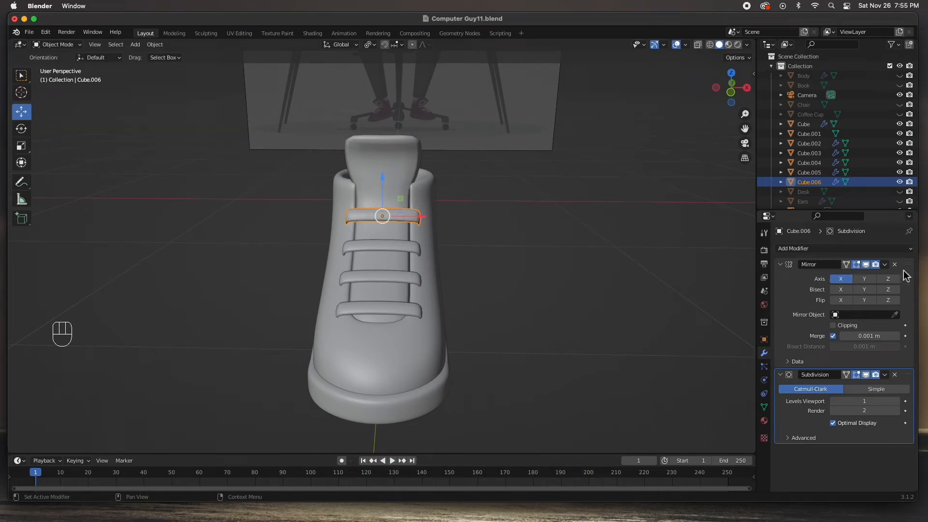
pyautogui.click(886, 265)
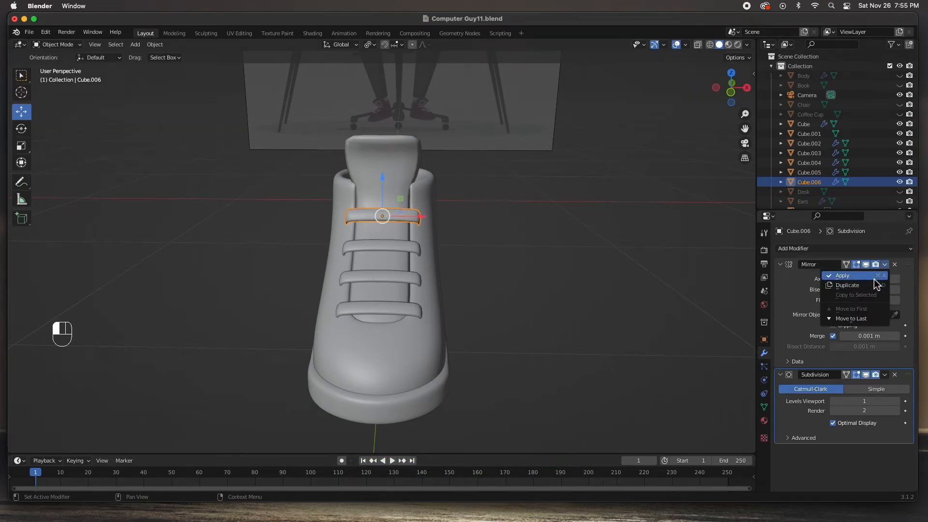
pyautogui.click(870, 273)
pyautogui.click(428, 248)
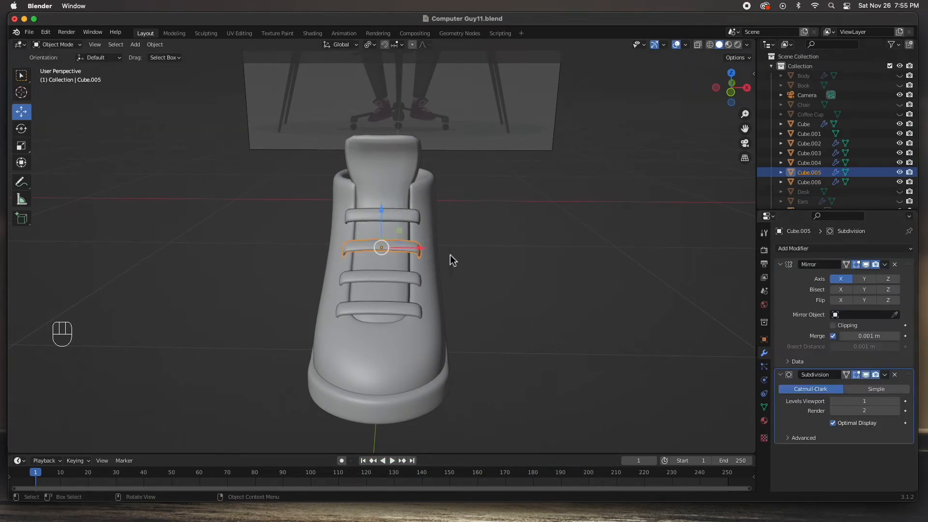
pyautogui.click(884, 265)
pyautogui.click(851, 283)
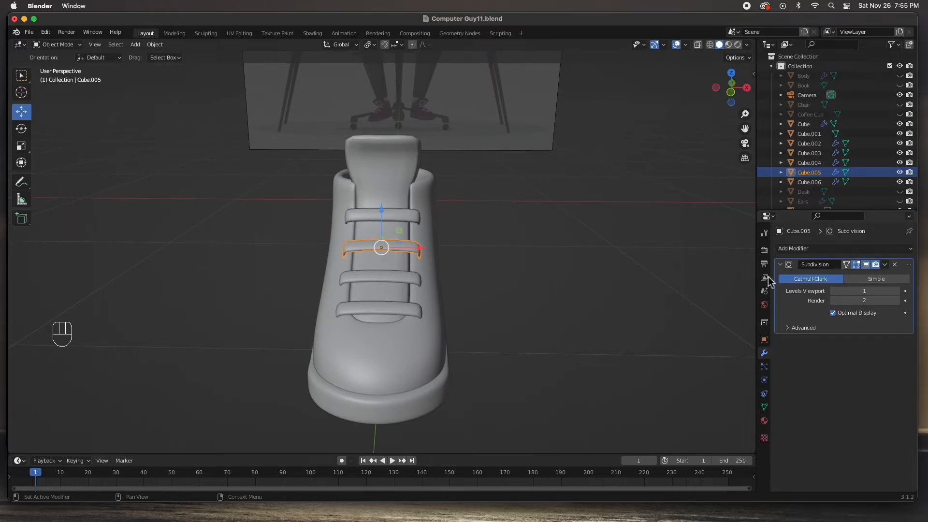
# Apply the Mirror modifier on the two lace strips nearest the toe
pyautogui.click(417, 282)
pyautogui.hotkey('ctrl', 'a')
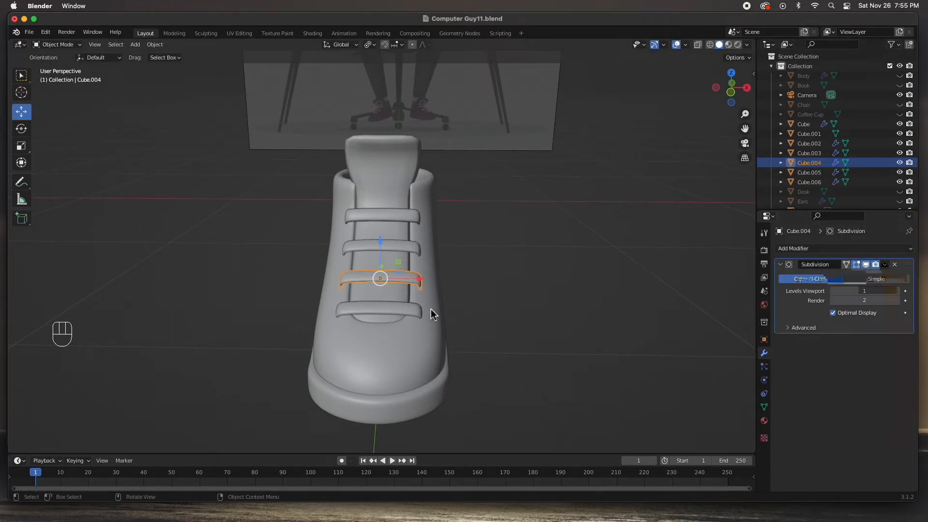
pyautogui.click(416, 313)
pyautogui.click(885, 266)
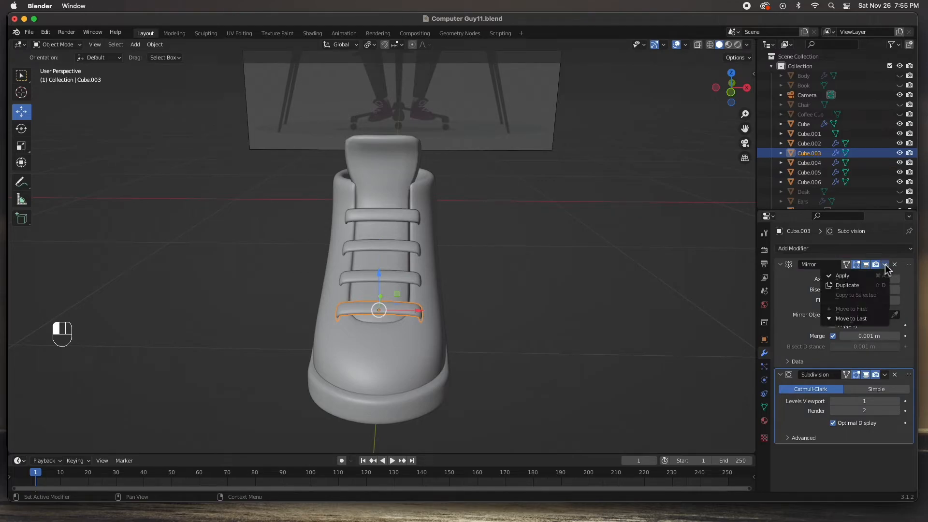
pyautogui.click(843, 276)
# Select the shoe body, sole, tongue and all four laces and join them into a single object
pyautogui.moveTo(577, 311); pyautogui.dragTo(466, 290, button='middle')
pyautogui.moveTo(220, 144); pyautogui.dragTo(503, 401)
pyautogui.press('super')
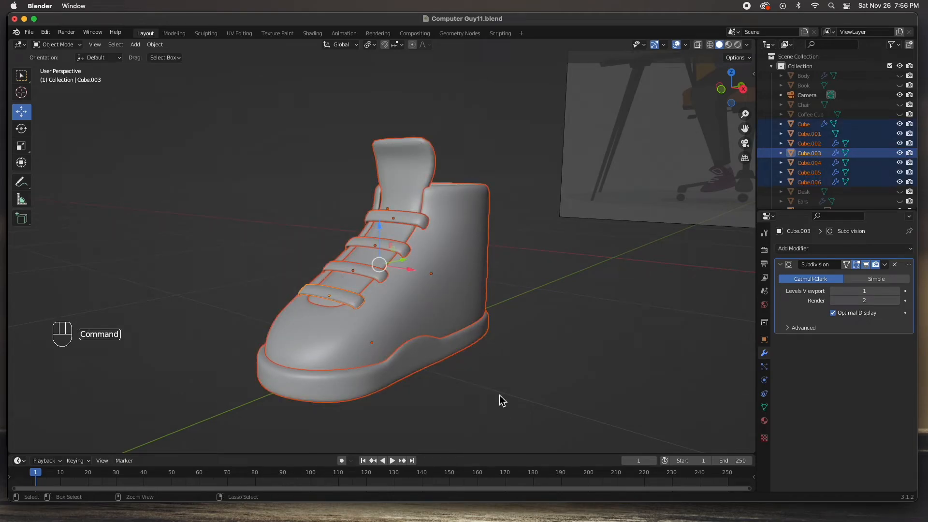
pyautogui.press('super+j')
pyautogui.moveTo(465, 382); pyautogui.dragTo(418, 356, button='middle')
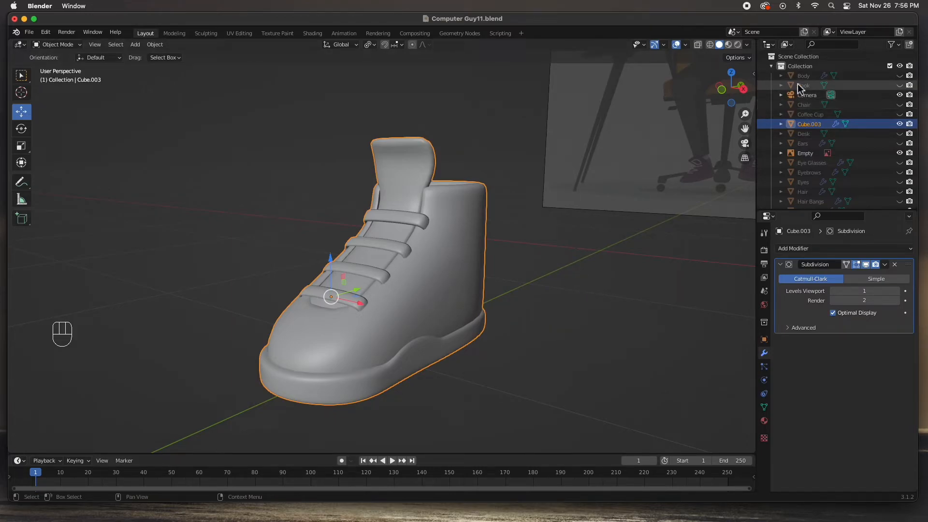
# Unhide the Body object and shift the joined shoe along Y beneath the leg in right side view
pyautogui.click(899, 76)
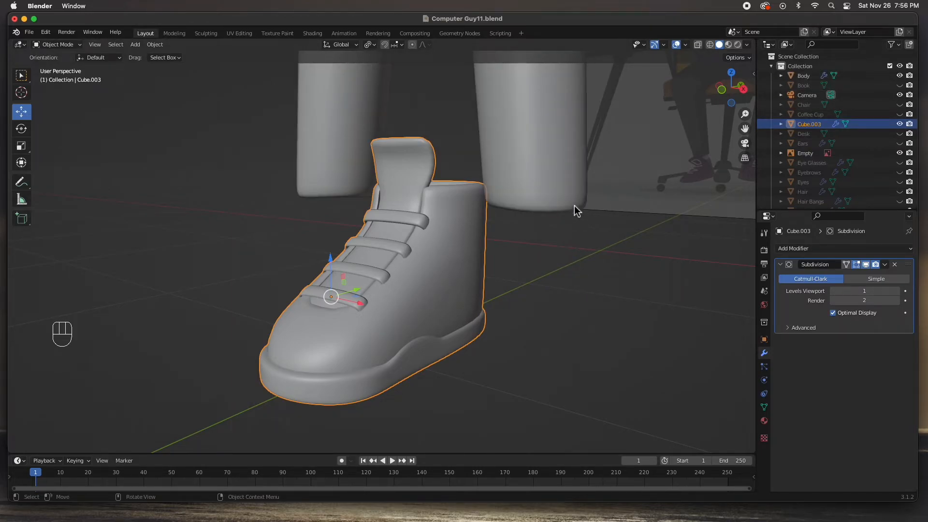
pyautogui.scroll(-3, 449, 233)
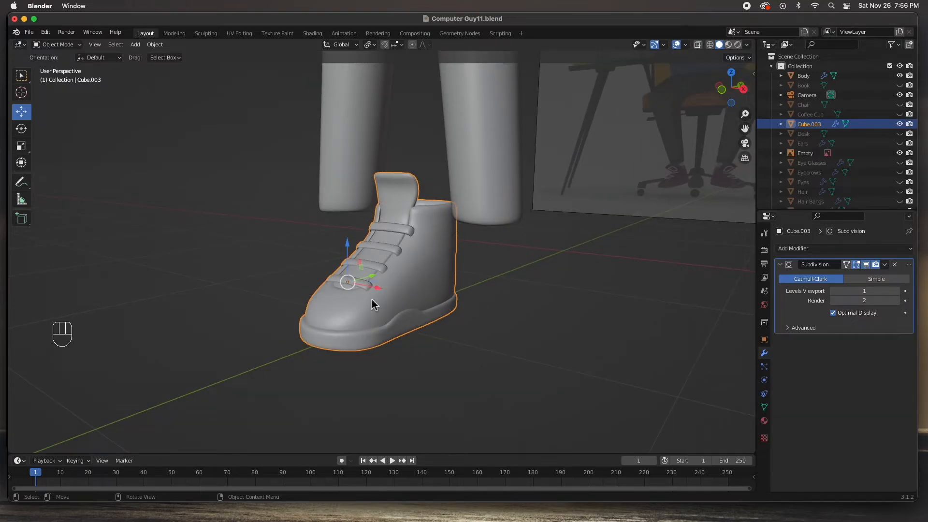
pyautogui.press('KP_3')
pyautogui.moveTo(371, 278)
pyautogui.mouseDown()
pyautogui.moveTo(406, 275)
pyautogui.moveTo(372, 277)
pyautogui.mouseUp()
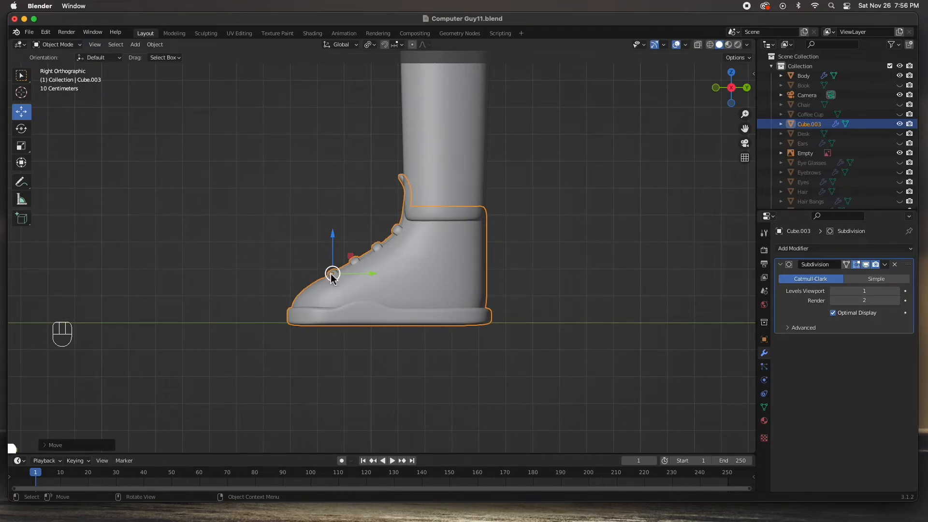
# Move only the shoe's origin to the sole's base beneath the leg and switch origin-only transforms back off
pyautogui.click(739, 57)
pyautogui.moveTo(370, 278); pyautogui.dragTo(485, 272)
pyautogui.moveTo(440, 230); pyautogui.dragTo(441, 287)
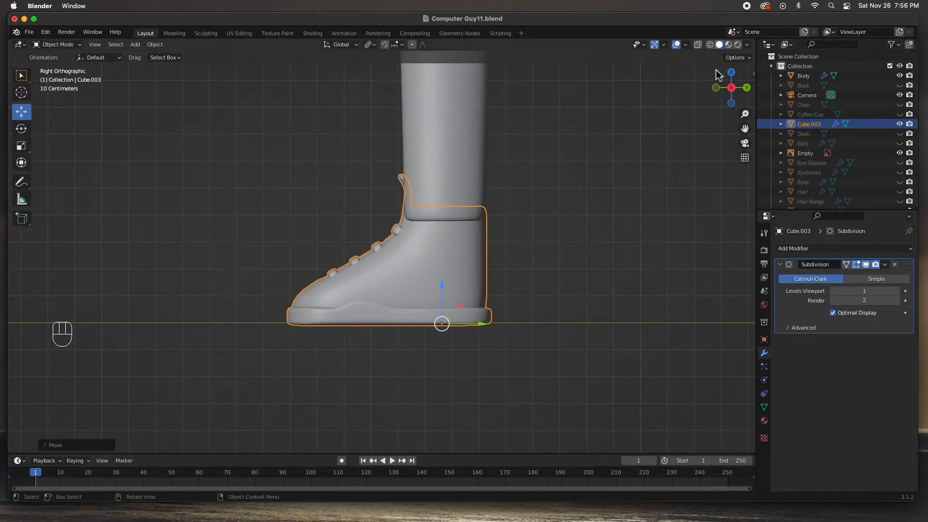
pyautogui.click(735, 58)
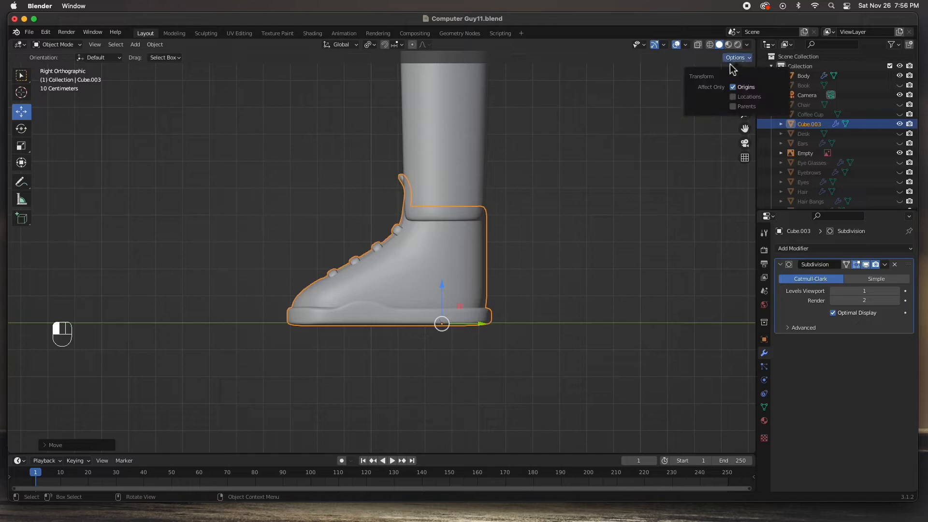
pyautogui.click(735, 89)
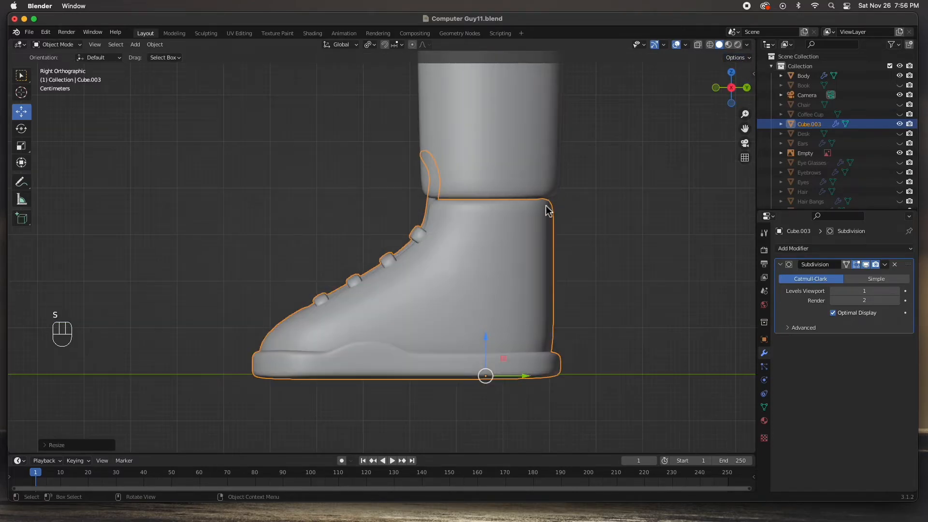
# Edit the shoe mesh in right side view with X-ray and rotate the tongue's upper vertices forward, away from the leg
pyautogui.moveTo(462, 220); pyautogui.dragTo(553, 230, button='middle')
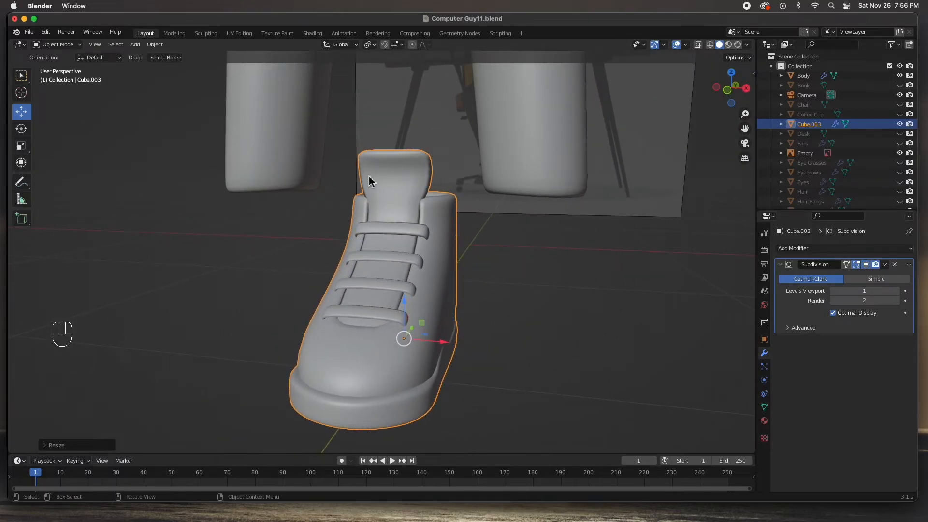
pyautogui.click(408, 184)
pyautogui.moveTo(392, 186); pyautogui.dragTo(424, 238, button='middle')
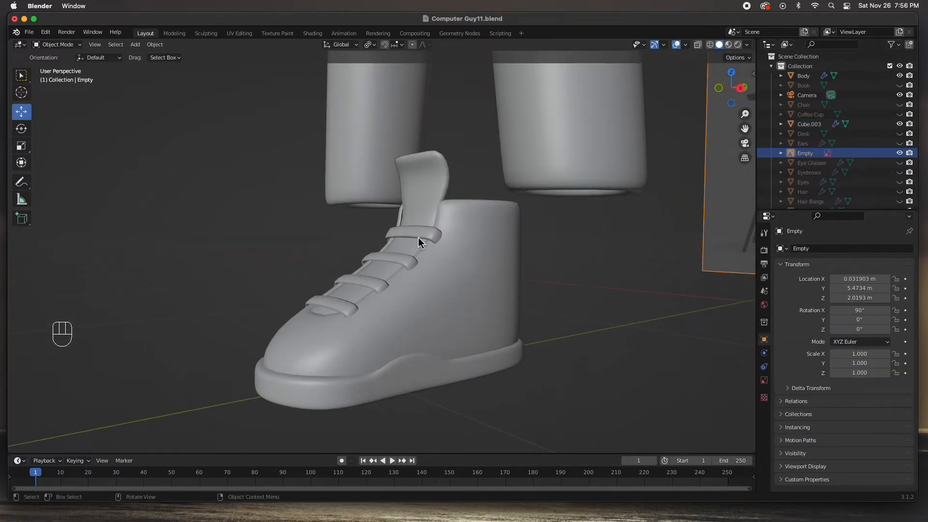
pyautogui.click(465, 288)
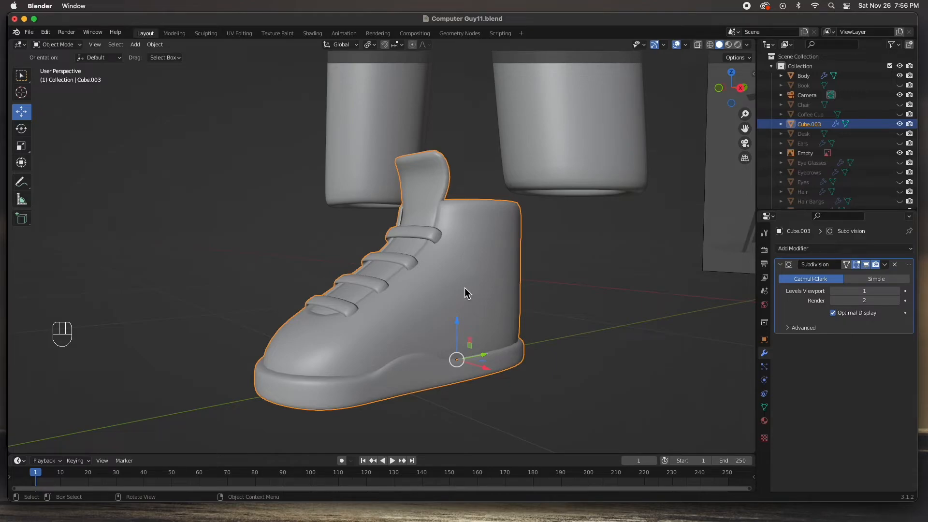
pyautogui.press('Tab')
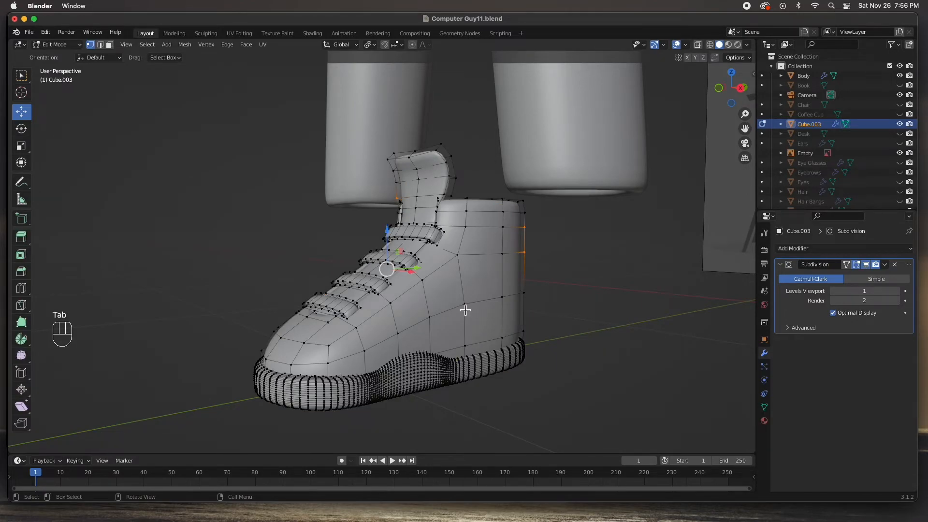
pyautogui.press('KP_3')
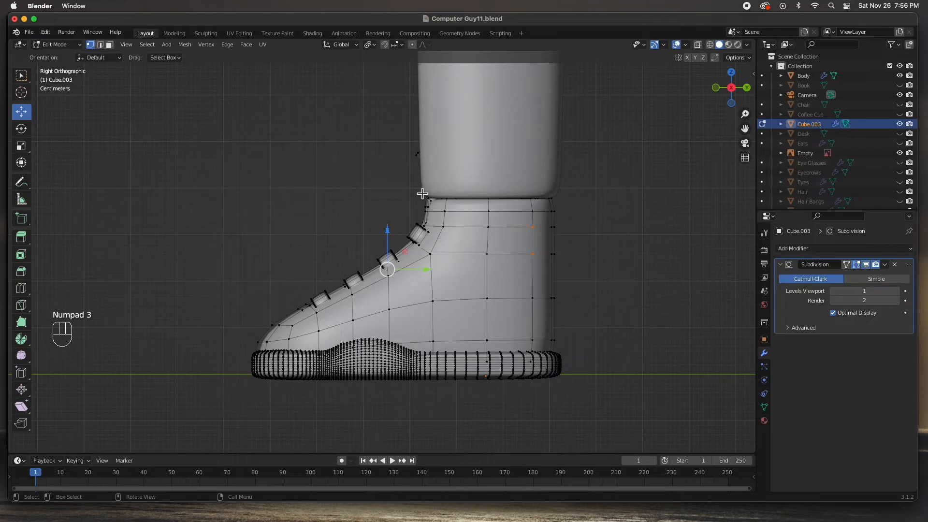
pyautogui.hotkey('alt', 'z')
pyautogui.moveTo(379, 123); pyautogui.dragTo(444, 165)
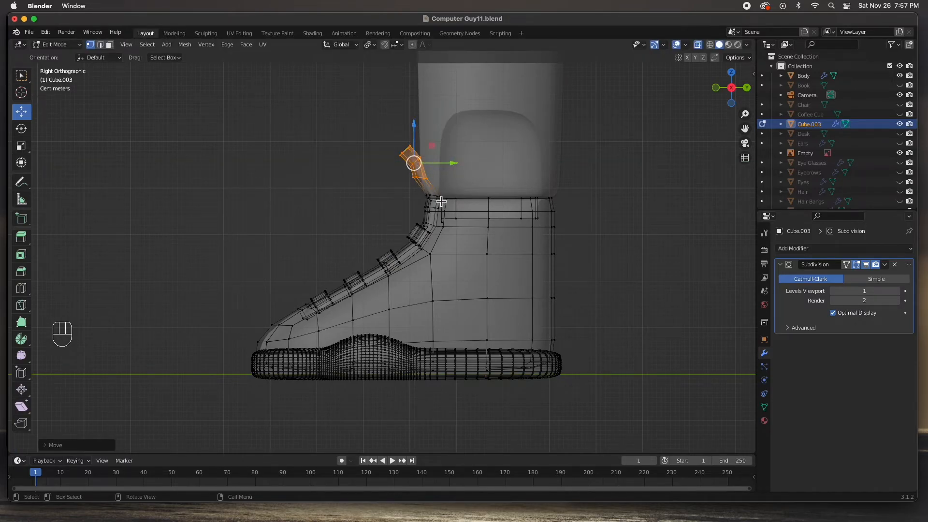
pyautogui.press('r')
pyautogui.click(416, 154)
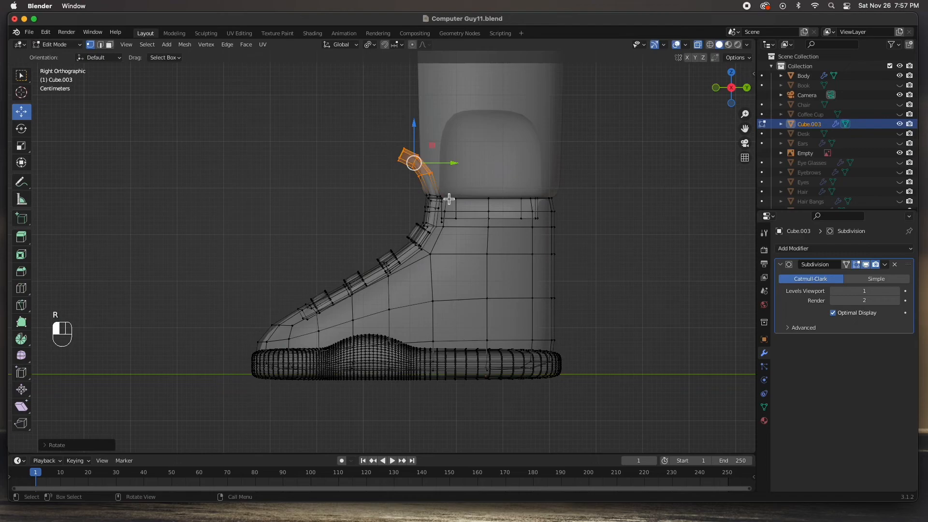
# Lower the tongue's upper vertices and rotate them further so the tip curls outward
pyautogui.moveTo(419, 153); pyautogui.dragTo(417, 167)
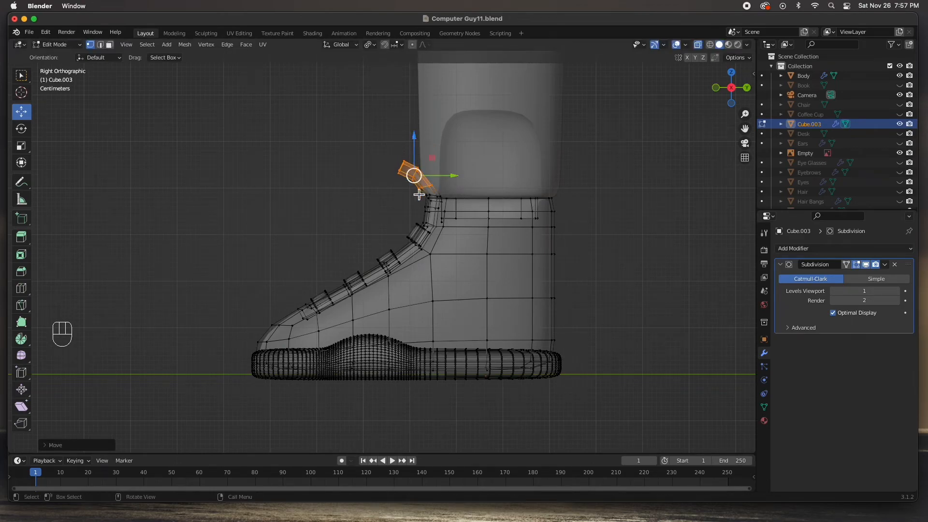
pyautogui.press('r')
pyautogui.click(418, 155)
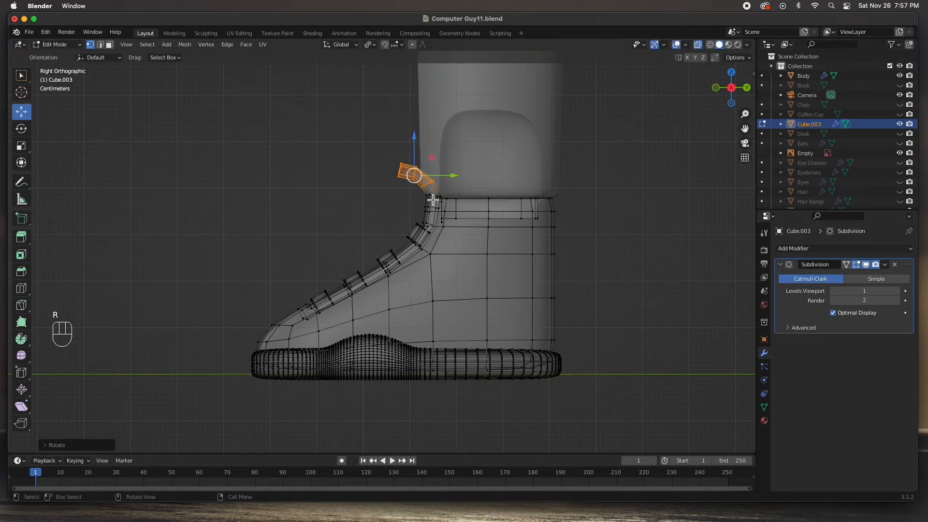
pyautogui.moveTo(418, 153); pyautogui.dragTo(416, 175)
# Refine the tongue's curve by shifting its vertices near the collar and adjusting its middle and tip
pyautogui.scroll(3, 451, 216)
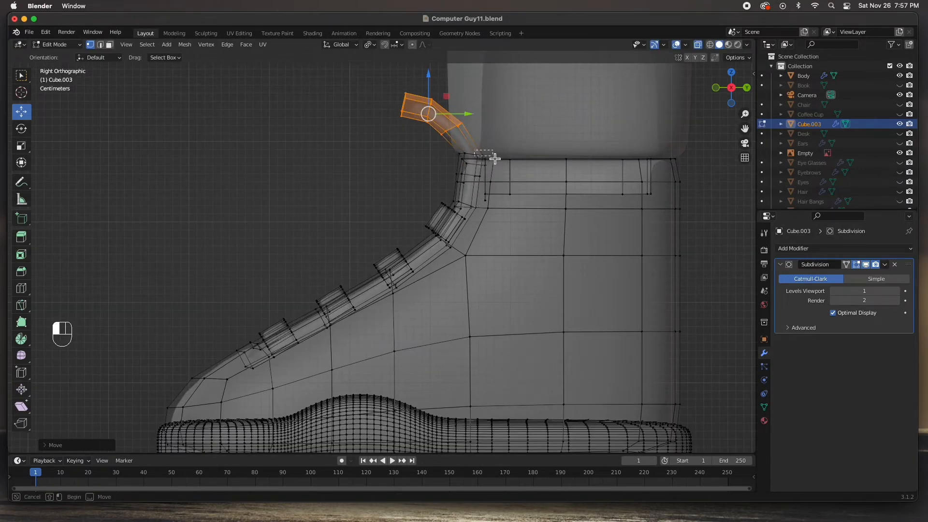
pyautogui.click(480, 155)
pyautogui.moveTo(446, 147); pyautogui.dragTo(478, 162)
pyautogui.press('g')
pyautogui.press('y')
pyautogui.moveTo(475, 109); pyautogui.dragTo(448, 135)
pyautogui.moveTo(387, 80); pyautogui.dragTo(415, 117)
pyautogui.click(334, 180)
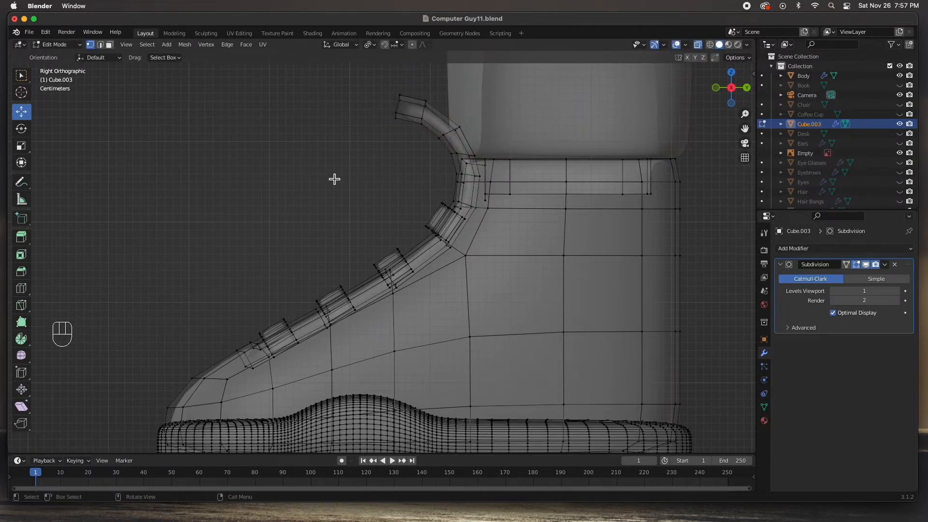
# Return to Object Mode with X-ray off and move the shoe along X beneath the character's leg
pyautogui.press('Tab')
pyautogui.moveTo(332, 175); pyautogui.dragTo(418, 189, button='middle')
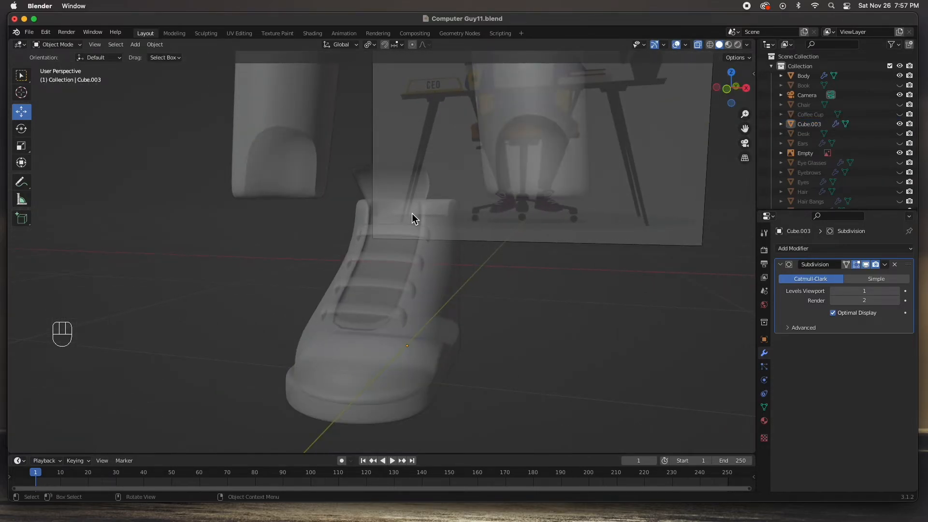
pyautogui.hotkey('alt', 'z')
pyautogui.click(444, 278)
pyautogui.moveTo(446, 352); pyautogui.dragTo(570, 375)
pyautogui.press('KP_1')
pyautogui.moveTo(569, 375); pyautogui.dragTo(544, 348, button='middle')
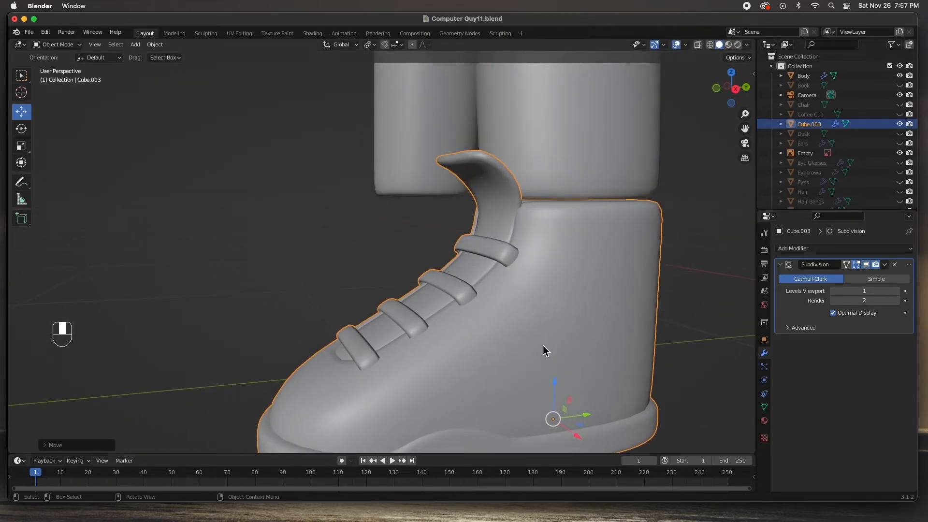
# Scale the shoe down uniformly to about 0.93 in right side view, leaving a gap below the trouser leg
pyautogui.press('KP_3')
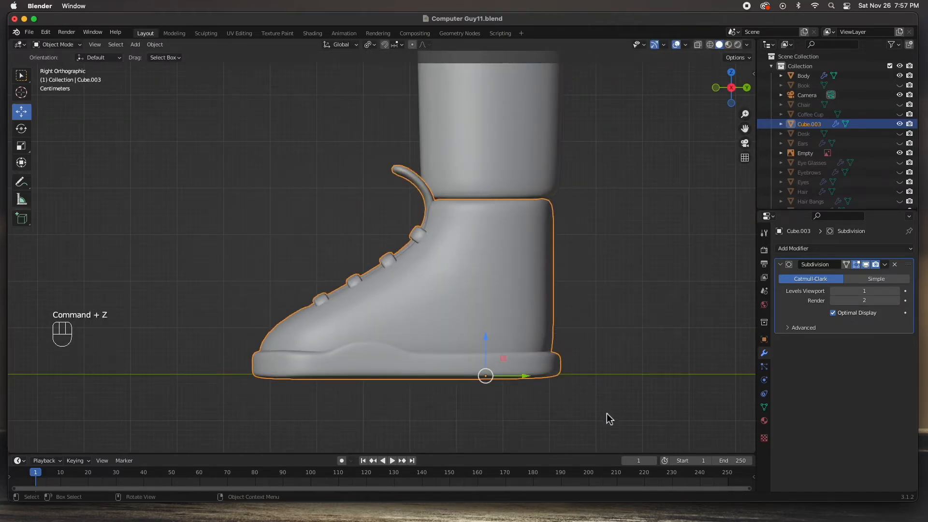
pyautogui.press('s')
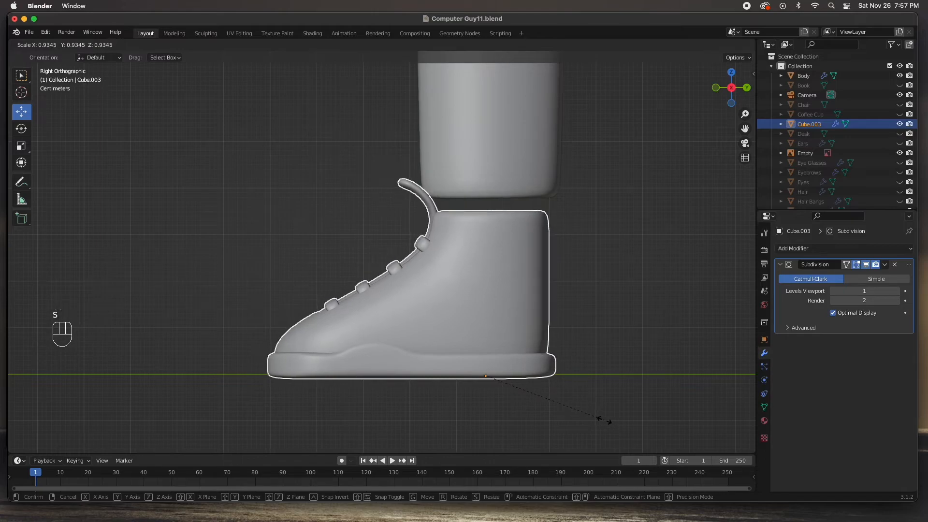
pyautogui.click(604, 419)
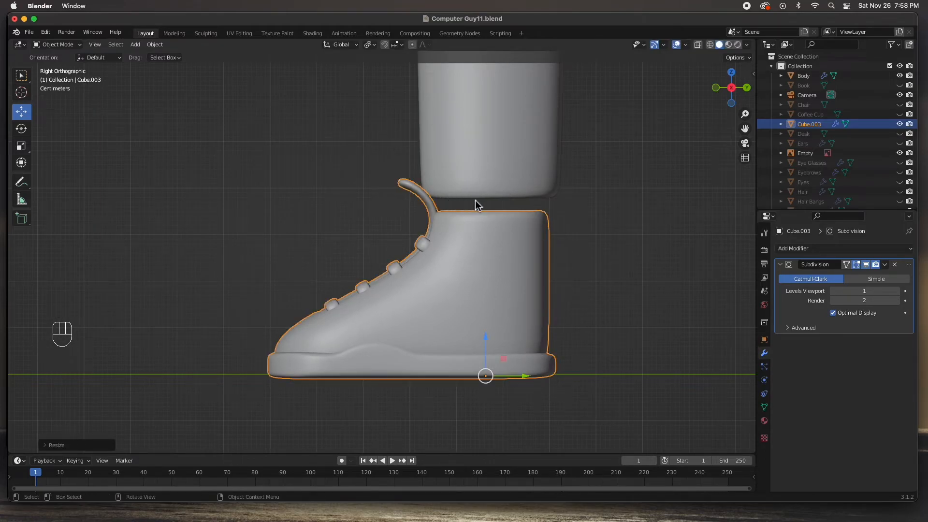
pyautogui.moveTo(457, 268); pyautogui.dragTo(441, 304, button='middle')
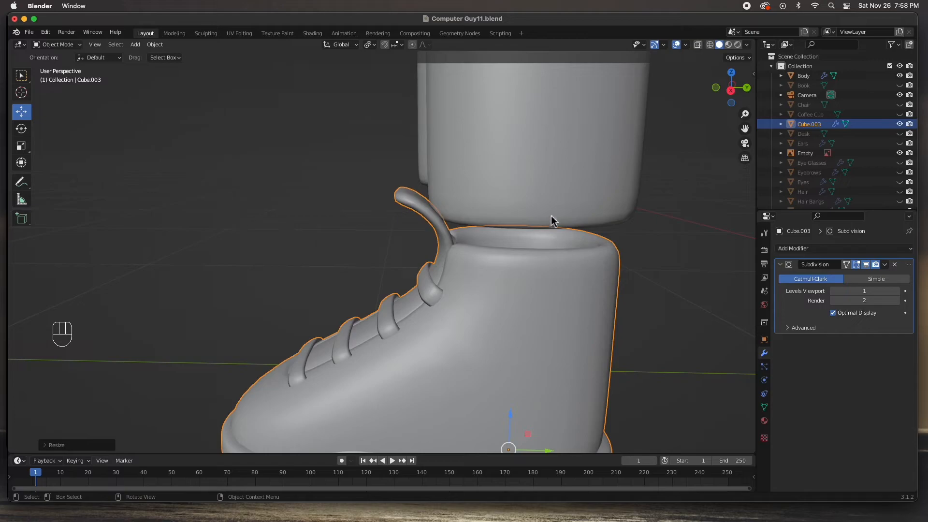
# Add a Mirror modifier on X to the shoe with Body as the mirror object and inspect both shoes
pyautogui.scroll(-5, 486, 282)
pyautogui.moveTo(472, 288); pyautogui.dragTo(535, 274, button='middle')
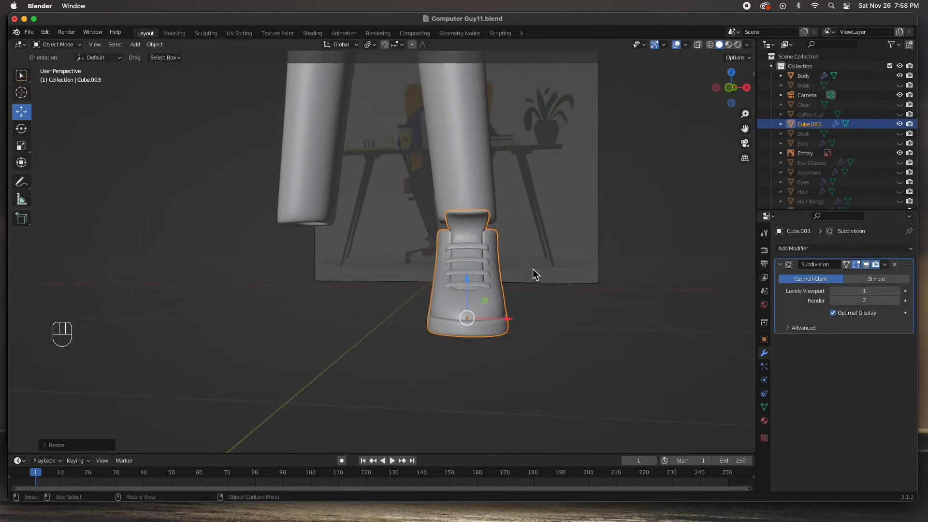
pyautogui.click(809, 248)
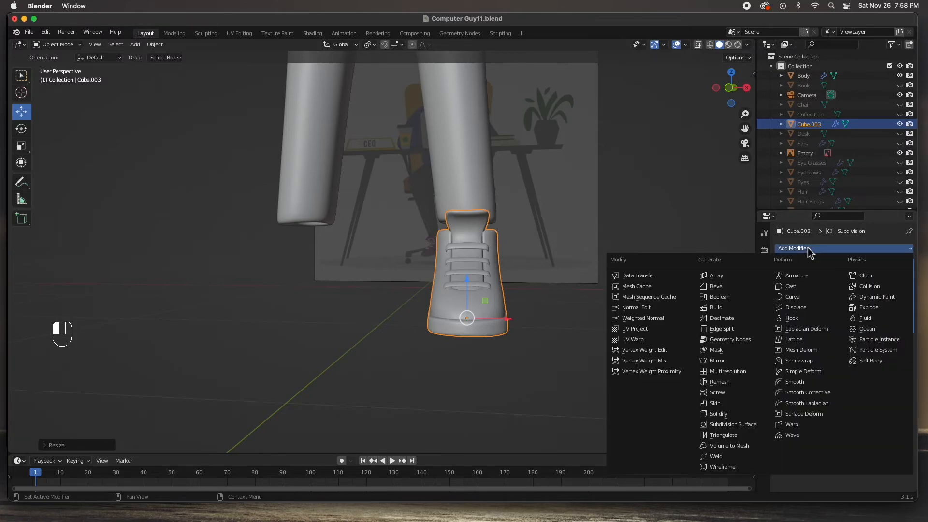
pyautogui.click(724, 359)
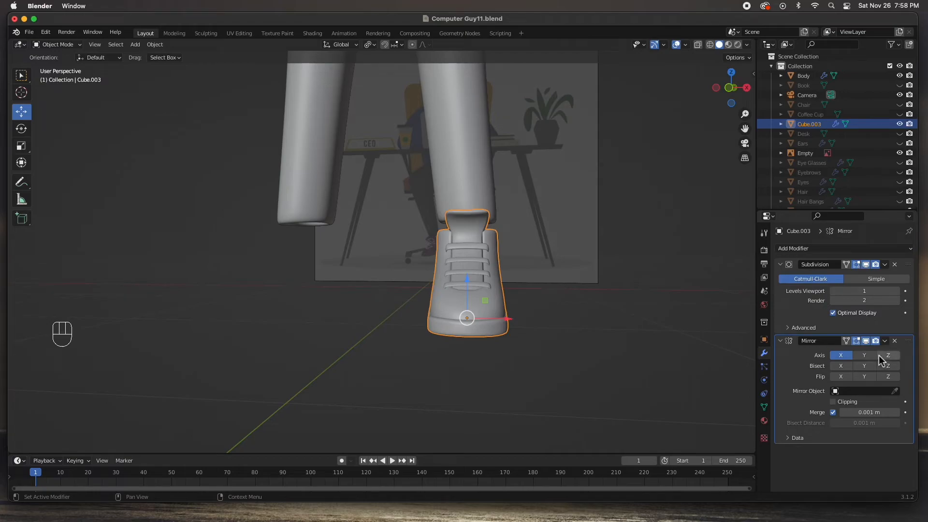
pyautogui.click(895, 391)
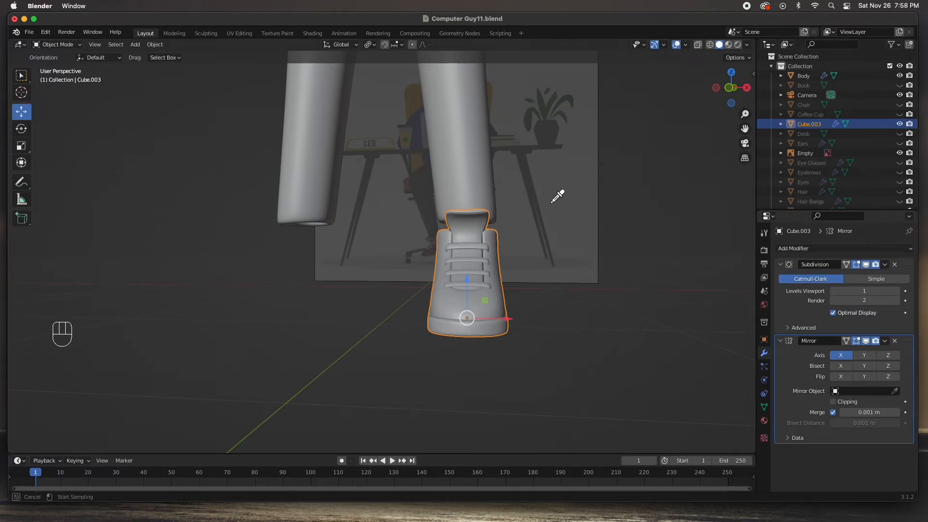
pyautogui.click(460, 144)
pyautogui.click(361, 290)
pyautogui.moveTo(361, 290); pyautogui.dragTo(384, 244, button='middle')
pyautogui.scroll(-5, 383, 298)
pyautogui.scroll(5, 385, 244)
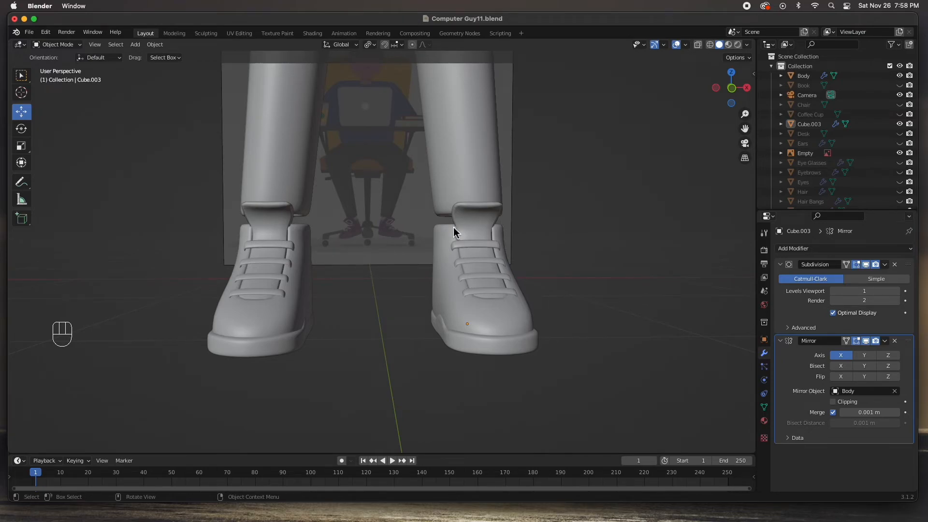
pyautogui.moveTo(447, 245); pyautogui.dragTo(382, 264, button='middle')
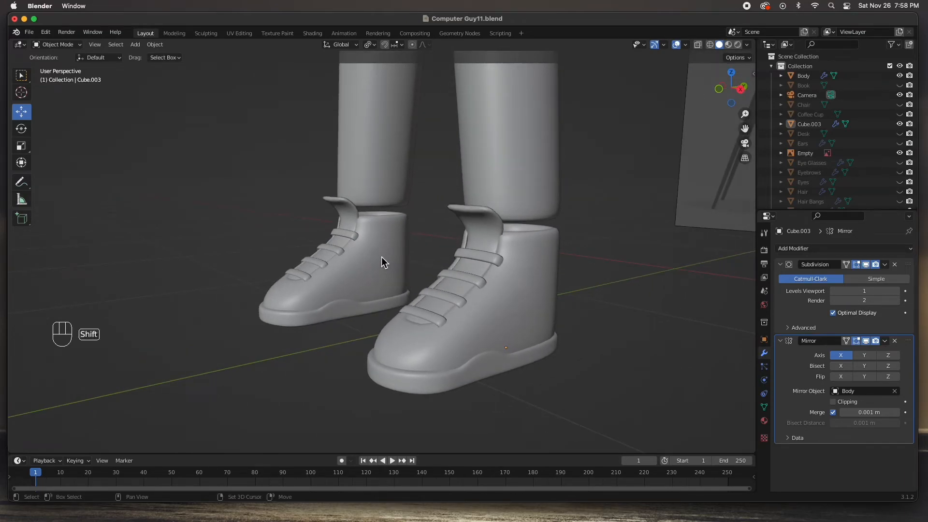
# Add a cube, position it in the ankle gap between trouser leg and shoe, and scale it down to fit inside
pyautogui.hotkey('shift', 'a')
pyautogui.click(419, 267)
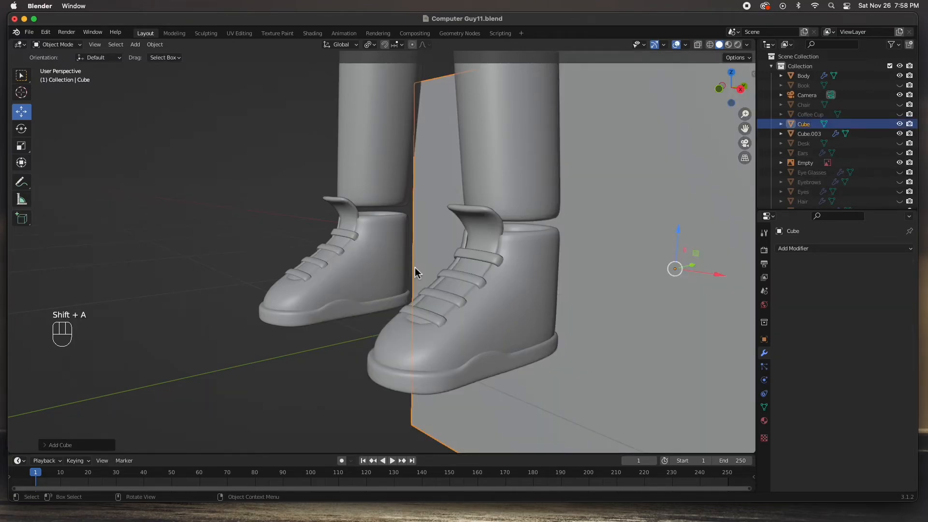
pyautogui.scroll(-6, 440, 275)
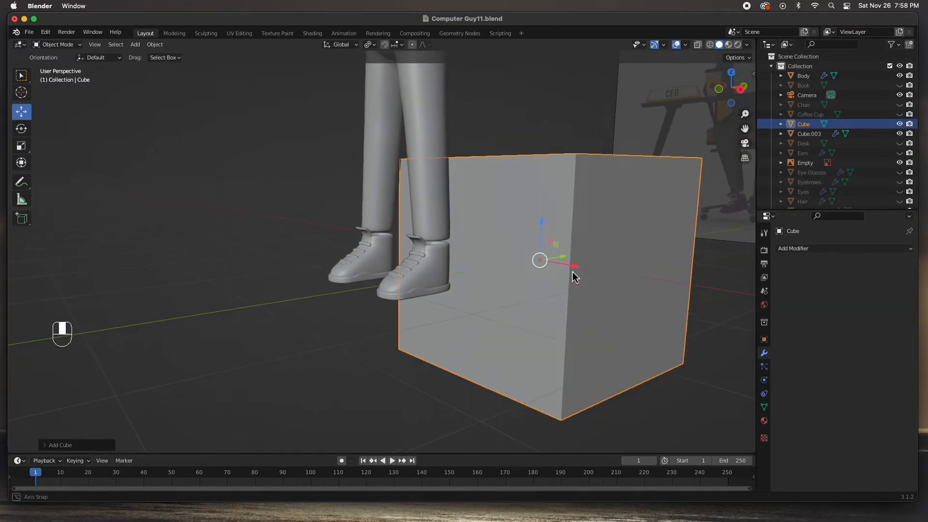
pyautogui.scroll(3, 573, 265)
pyautogui.press('KP_3')
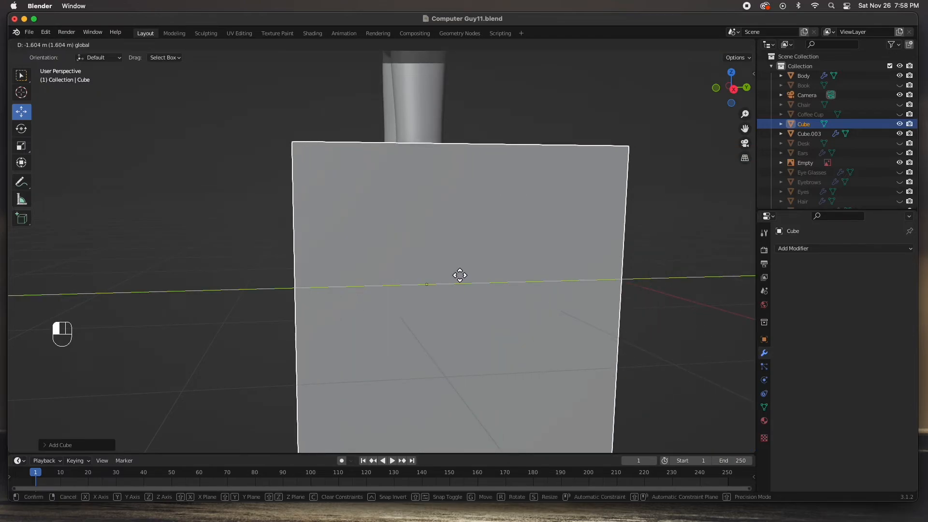
pyautogui.hotkey('alt', 'z')
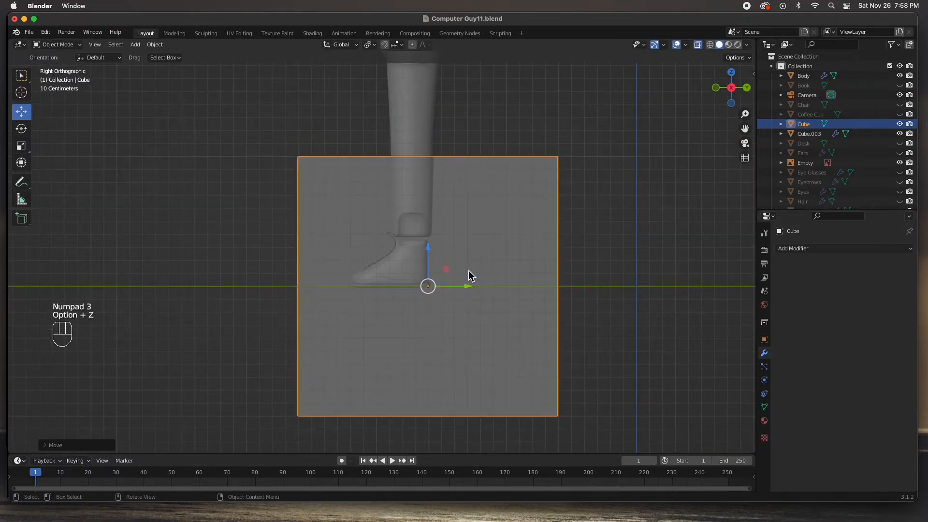
pyautogui.moveTo(428, 286); pyautogui.dragTo(412, 239)
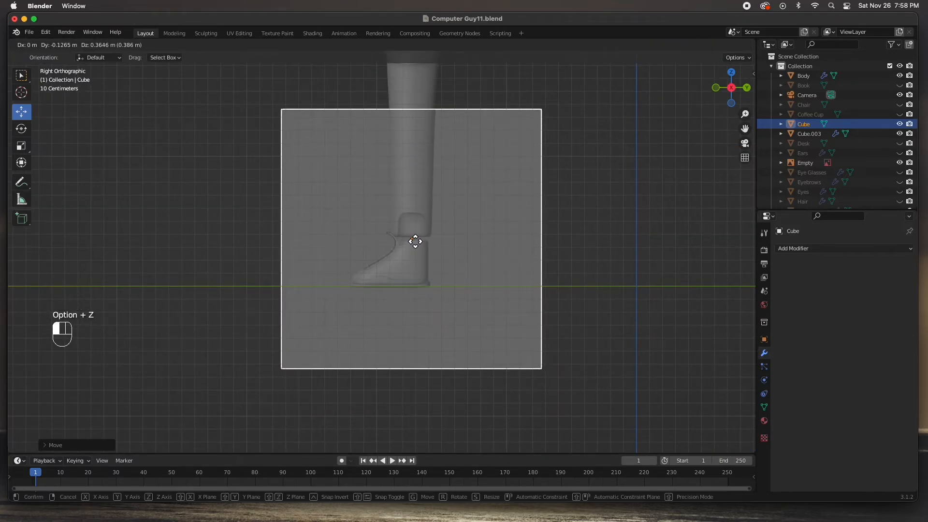
pyautogui.press('s')
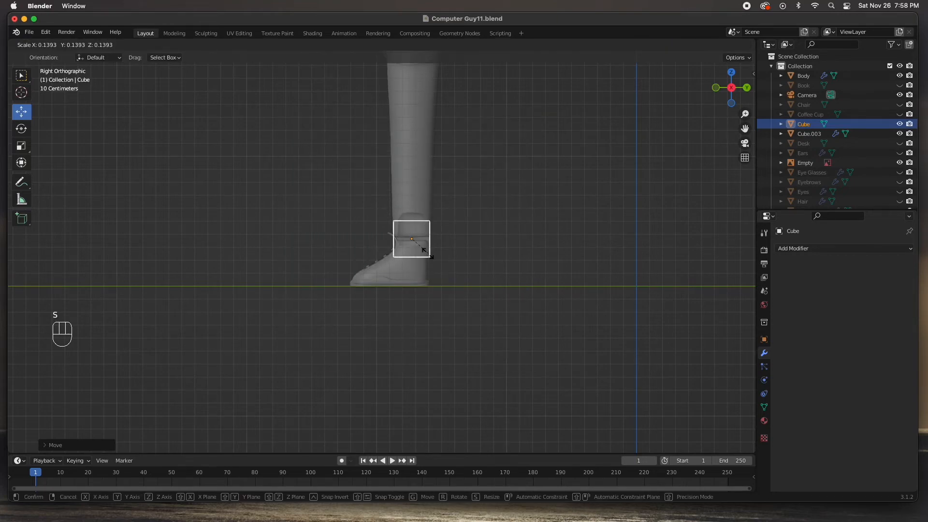
pyautogui.click(424, 264)
# Add a Subdivision Surface modifier to the ankle cube and view it up close
pyautogui.scroll(5, 425, 265)
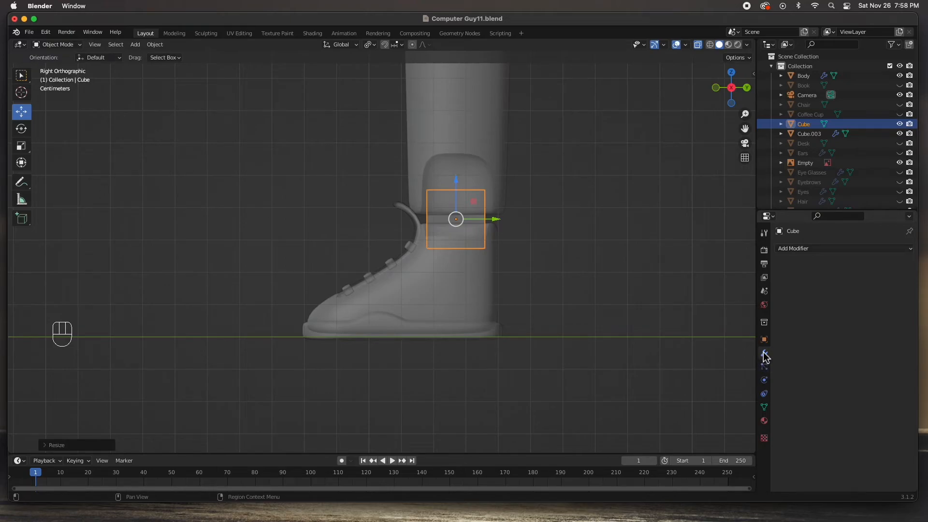
pyautogui.click(803, 249)
pyautogui.click(669, 414)
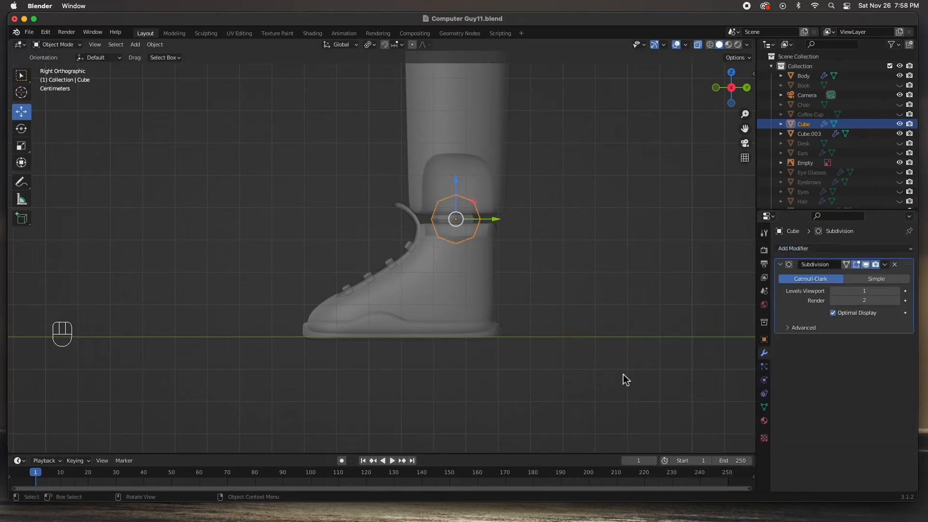
pyautogui.scroll(3, 512, 309)
pyautogui.moveTo(510, 309); pyautogui.dragTo(559, 265, button='middle')
pyautogui.press('Left')
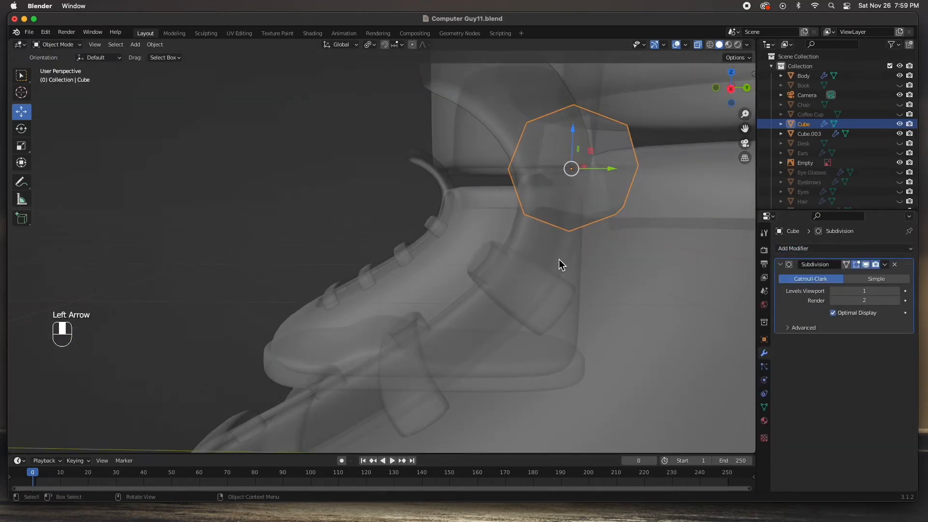
# Scale the ankle cube up uniformly to about 1.35 in right side view
pyautogui.press('KP_3')
pyautogui.press('s')
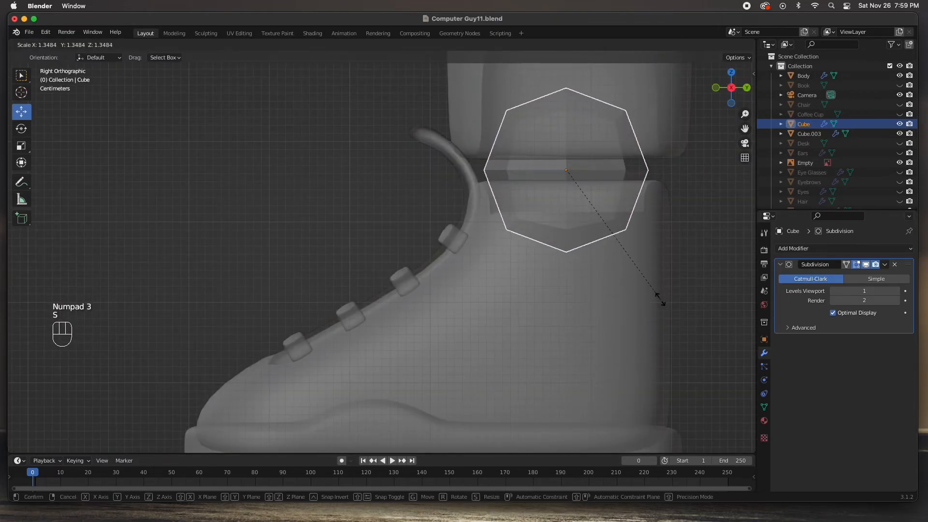
pyautogui.click(658, 298)
pyautogui.scroll(2, 658, 298)
pyautogui.scroll(-4, 582, 254)
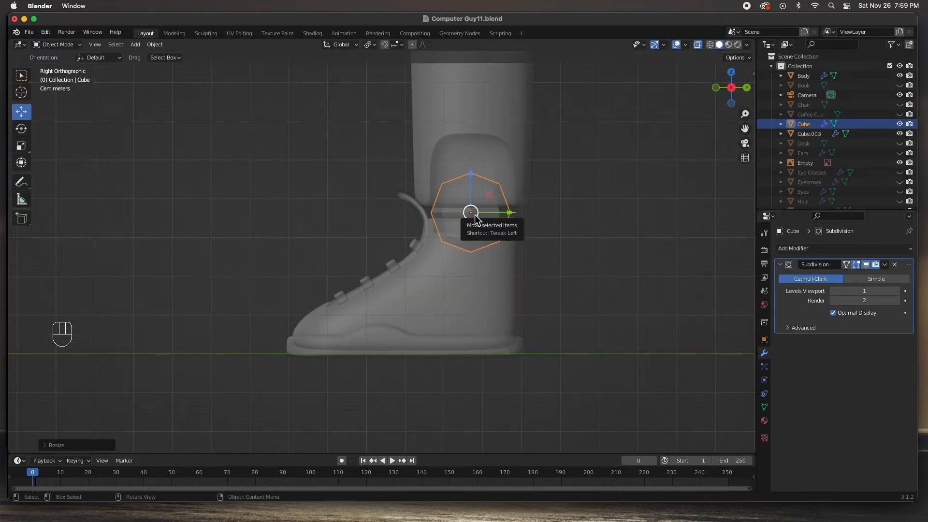
# Extrude the ankle cube's top face upward three times in Edit Mode, making the last extrusion a short one
pyautogui.press('Tab')
pyautogui.moveTo(474, 215); pyautogui.dragTo(497, 244, button='middle')
pyautogui.click(456, 167)
pyautogui.press('3')
pyautogui.click(466, 161)
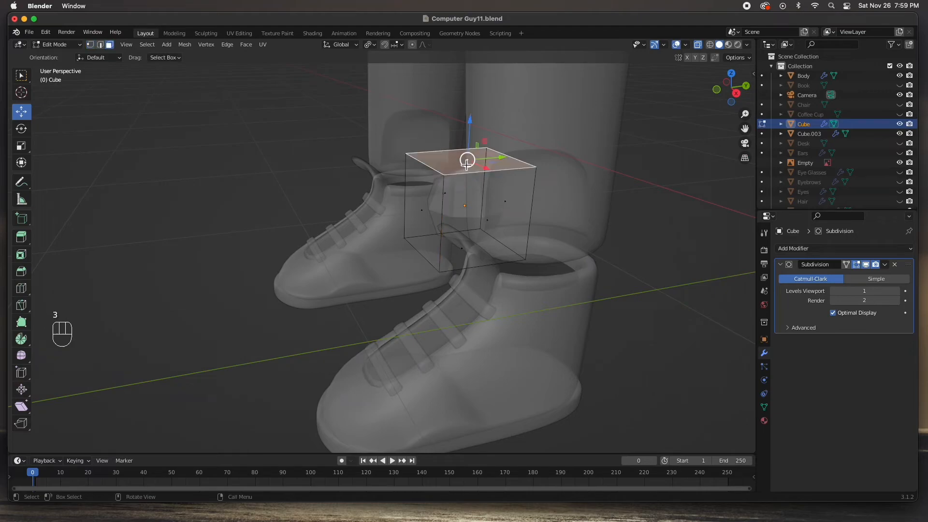
pyautogui.moveTo(495, 204); pyautogui.dragTo(479, 197, button='middle')
pyautogui.press('KP_3')
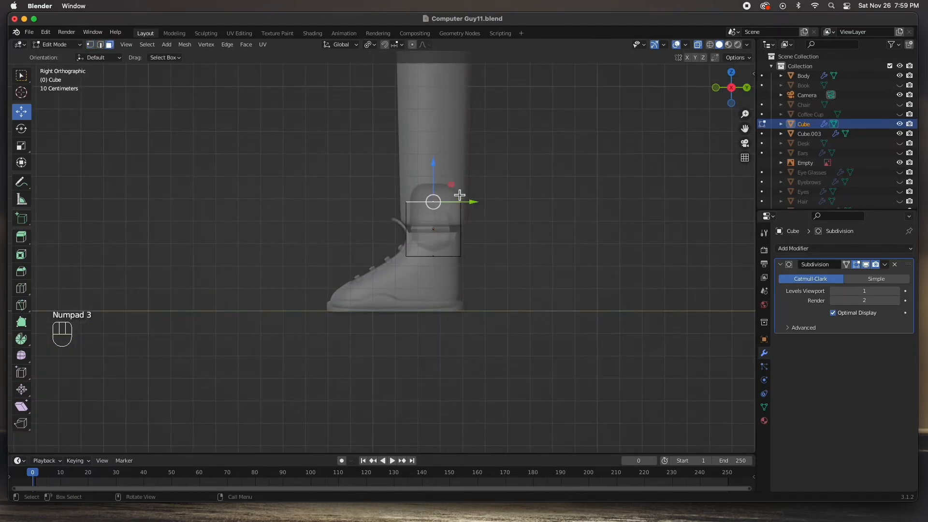
pyautogui.press('e')
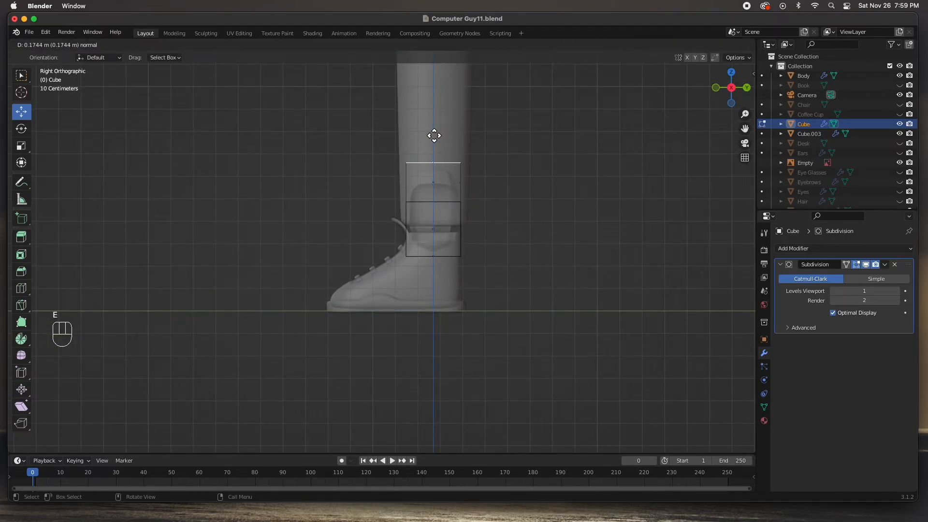
pyautogui.click(433, 140)
pyautogui.press('e')
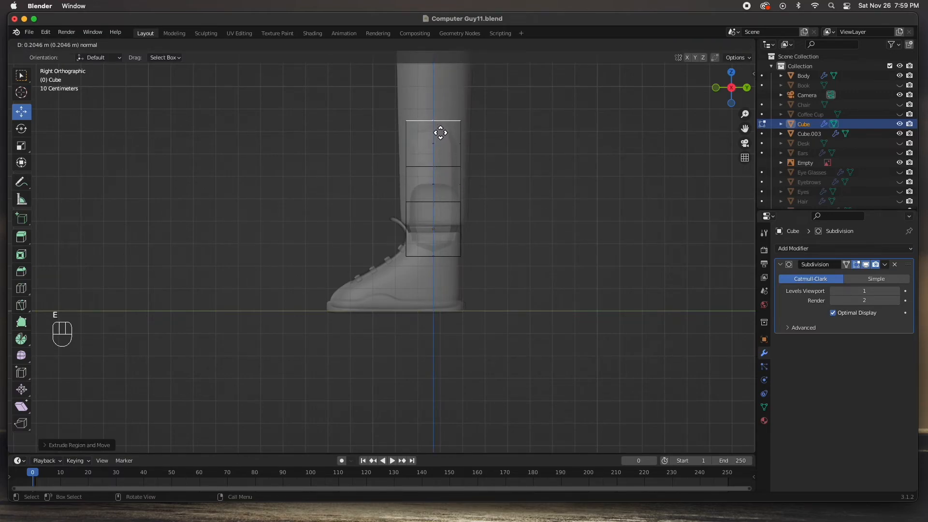
pyautogui.click(439, 137)
pyautogui.press('e')
pyautogui.click(441, 104)
# Extrude the ankle cube's bottom face a short distance downward in right side view
pyautogui.moveTo(431, 254)
pyautogui.mouseDown(button='middle')
pyautogui.moveTo(433, 228)
pyautogui.moveTo(435, 252)
pyautogui.mouseUp(button='middle')
pyautogui.click(435, 256)
pyautogui.press('KP_3')
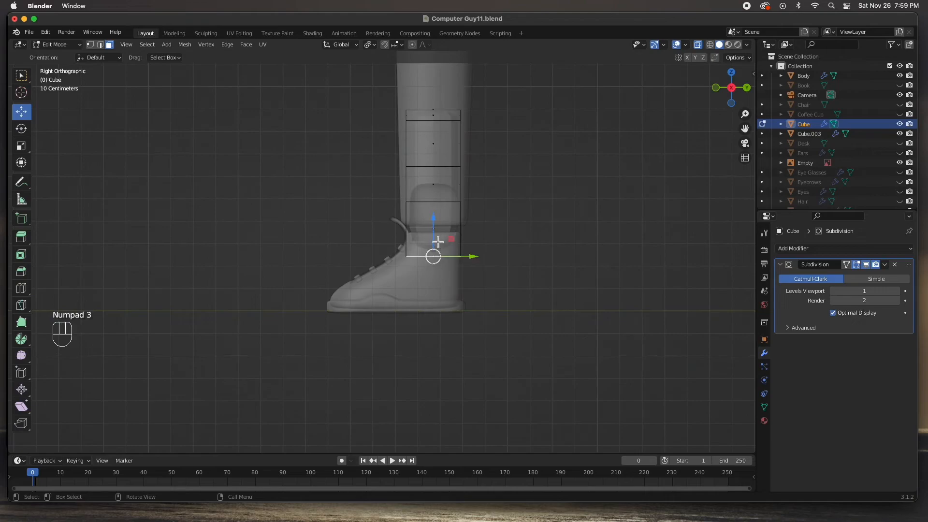
pyautogui.press('e')
pyautogui.click(439, 257)
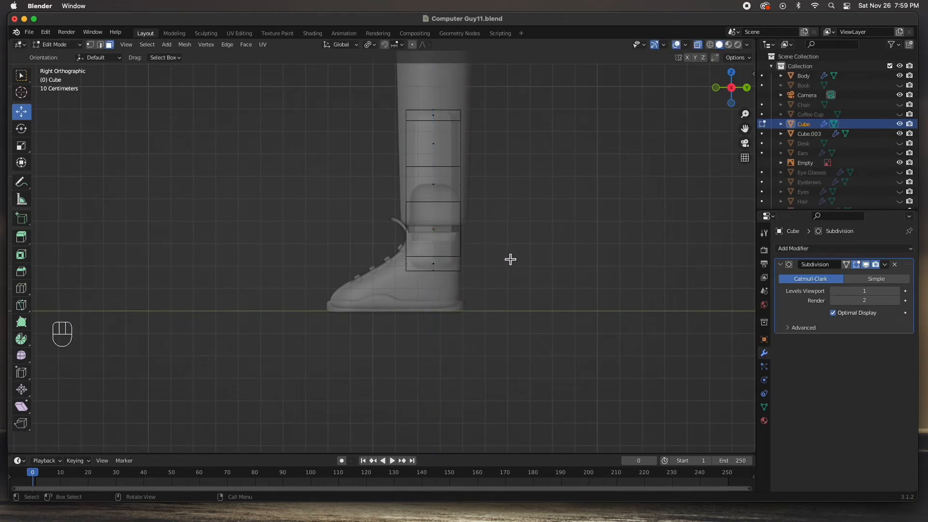
# Raise the ankle's viewport subdivision level to 2 and turn off X-ray to view the ankle between the legs
pyautogui.click(898, 293)
pyautogui.scroll(4, 465, 252)
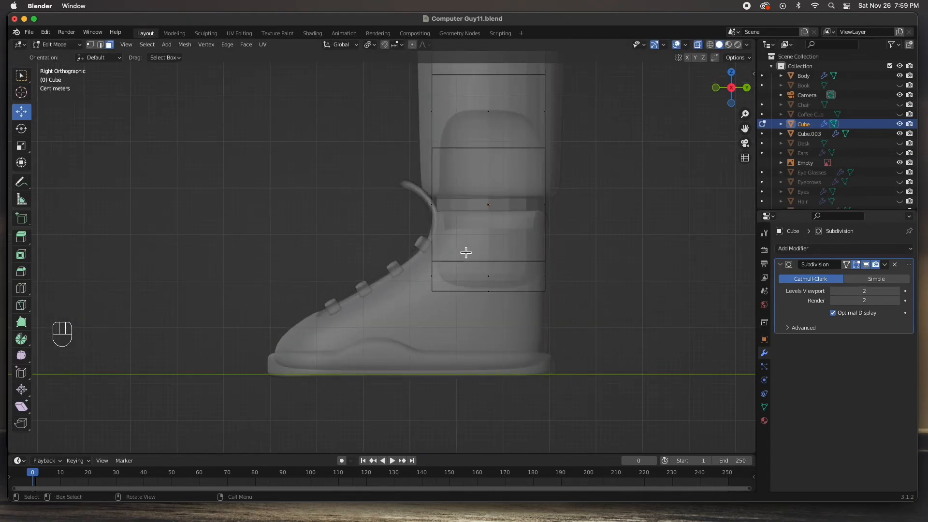
pyautogui.hotkey('alt', 'z')
pyautogui.moveTo(468, 256); pyautogui.dragTo(461, 231, button='middle')
pyautogui.scroll(-4, 457, 229)
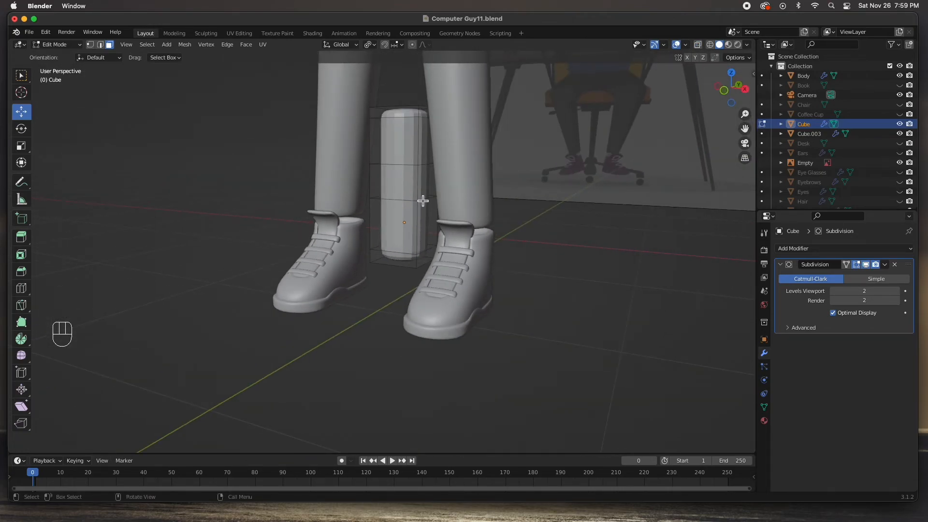
# Return to Object Mode and move the ankle along X into the leg on the positive X side
pyautogui.press('Tab')
pyautogui.moveTo(437, 229)
pyautogui.mouseDown()
pyautogui.moveTo(489, 234)
pyautogui.moveTo(439, 229)
pyautogui.mouseUp()
pyautogui.rightClick(394, 202)
pyautogui.click(375, 200)
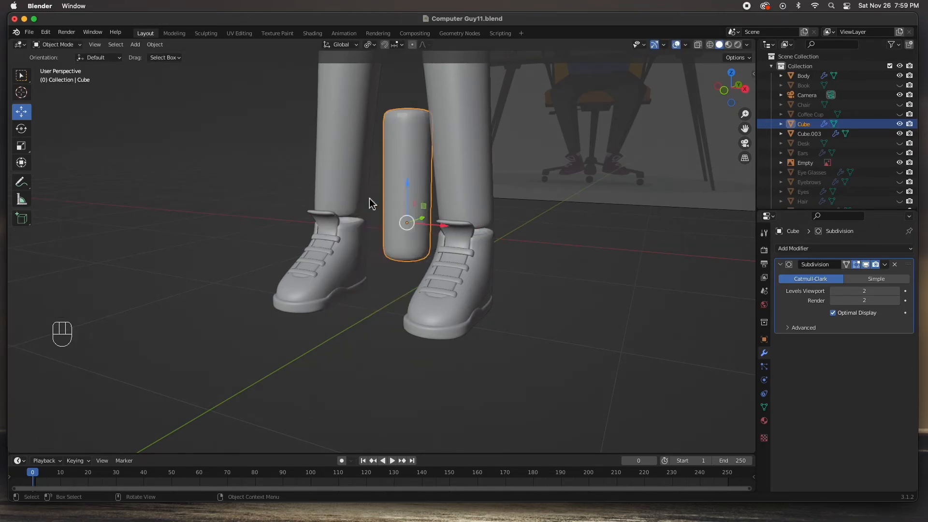
pyautogui.moveTo(443, 224); pyautogui.dragTo(500, 232)
# Scale the ankle down slightly in right side view to fit within the trouser leg and shoe
pyautogui.moveTo(550, 307); pyautogui.dragTo(450, 277, button='middle')
pyautogui.press('KP_3')
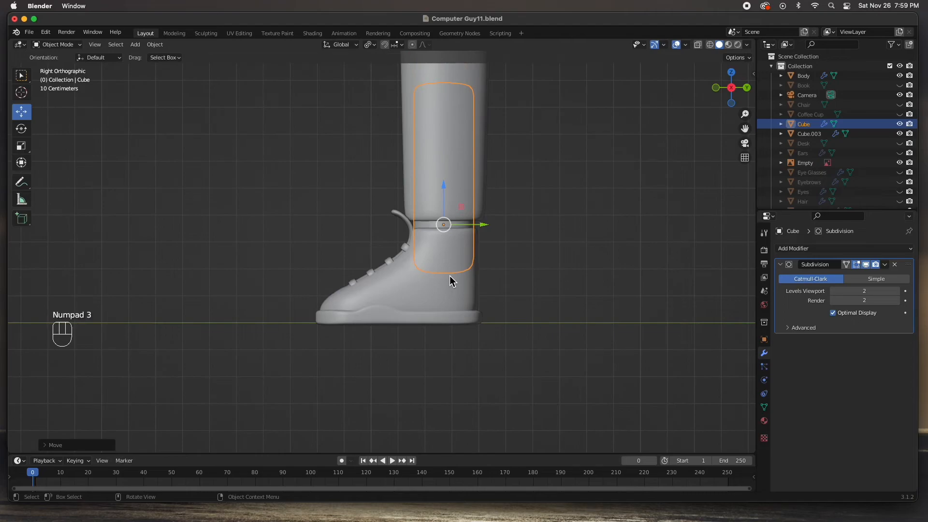
pyautogui.scroll(2, 449, 276)
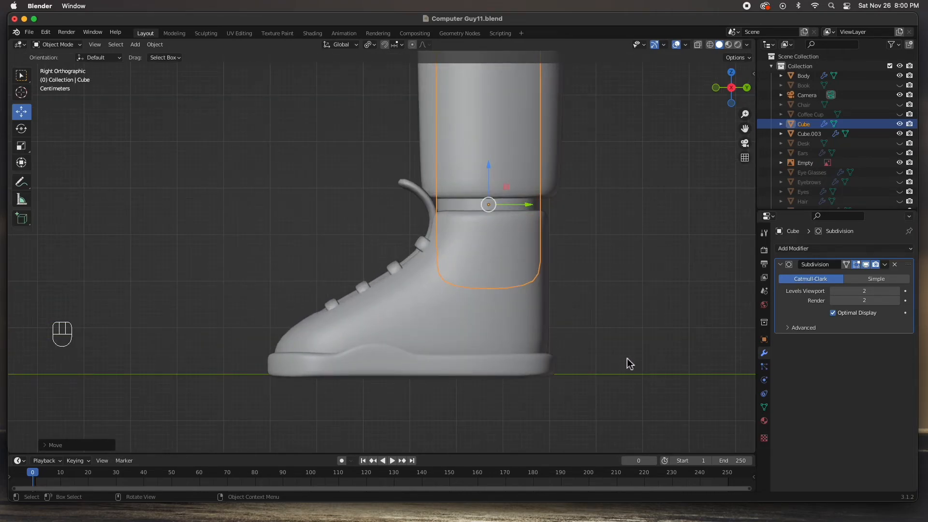
pyautogui.press('s')
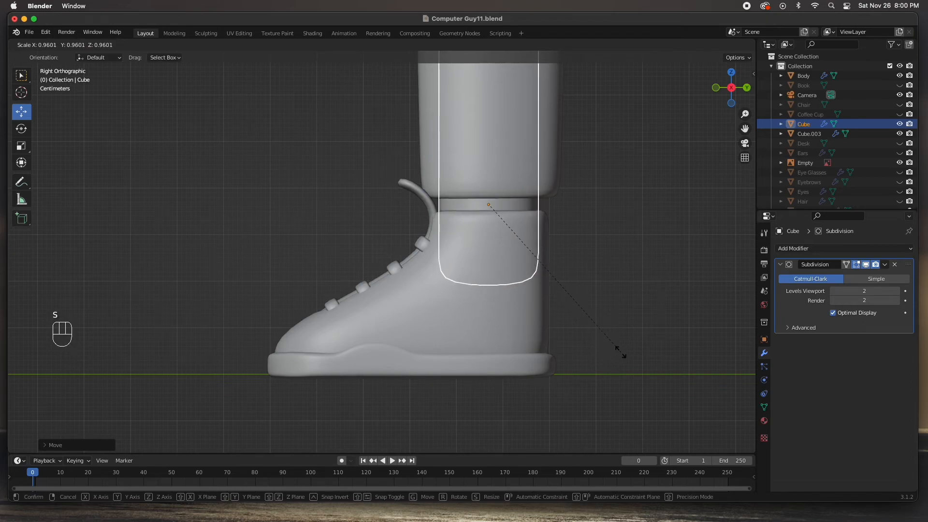
pyautogui.click(624, 357)
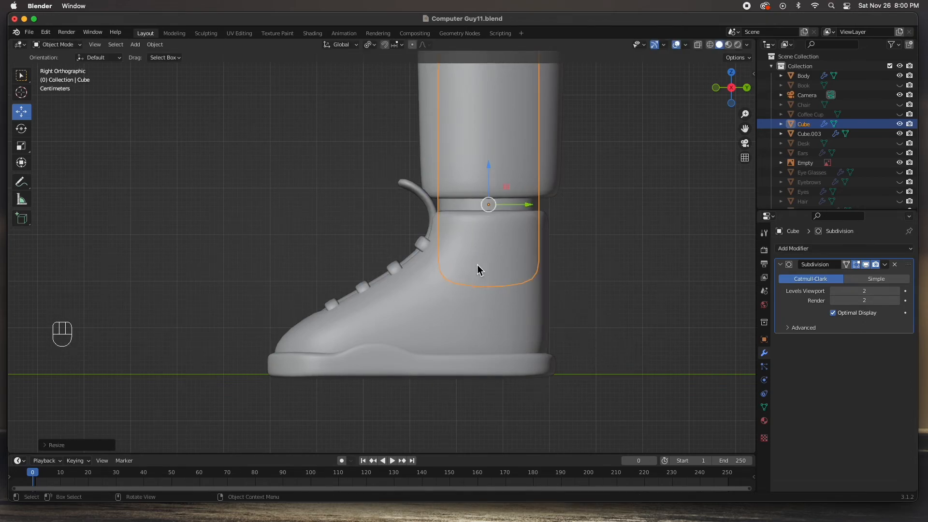
# Move the ankle further along X in front view to centre it over the shoe
pyautogui.press('KP_1')
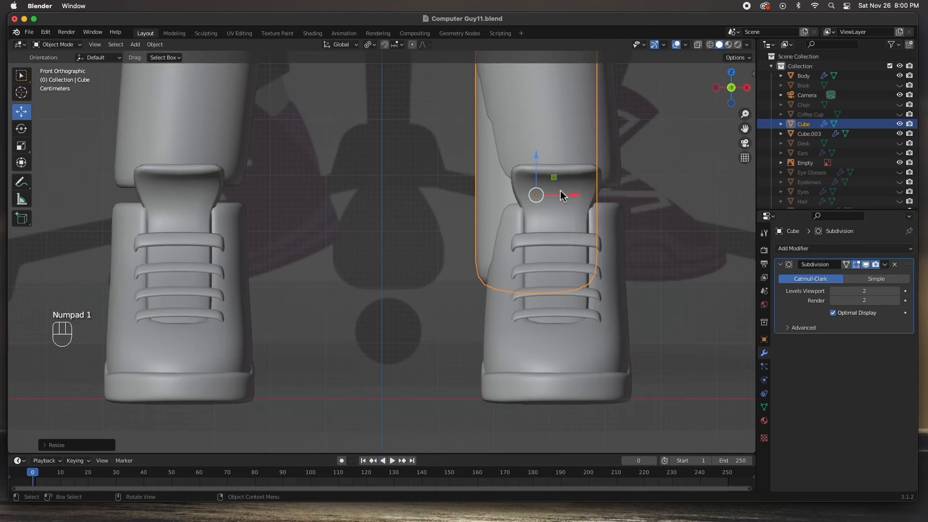
pyautogui.moveTo(565, 198); pyautogui.dragTo(594, 199)
pyautogui.scroll(3, 622, 246)
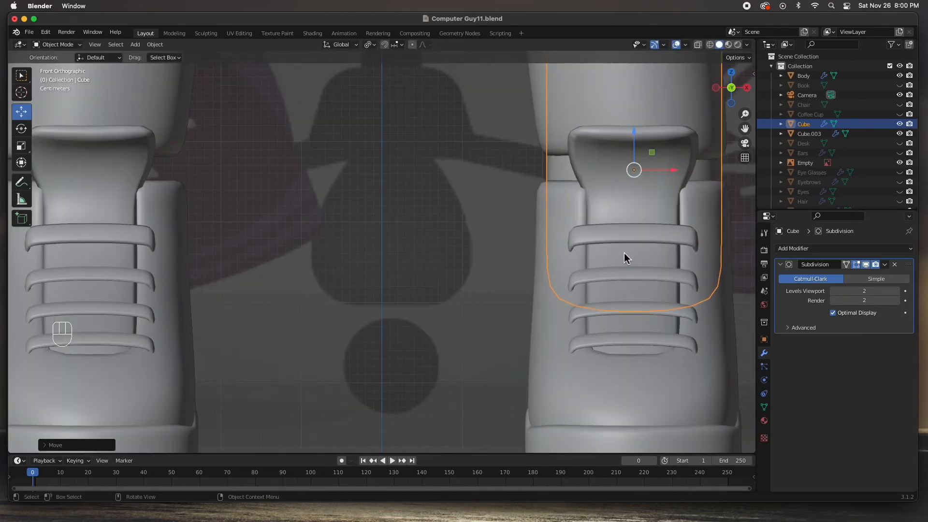
pyautogui.scroll(-3, 622, 263)
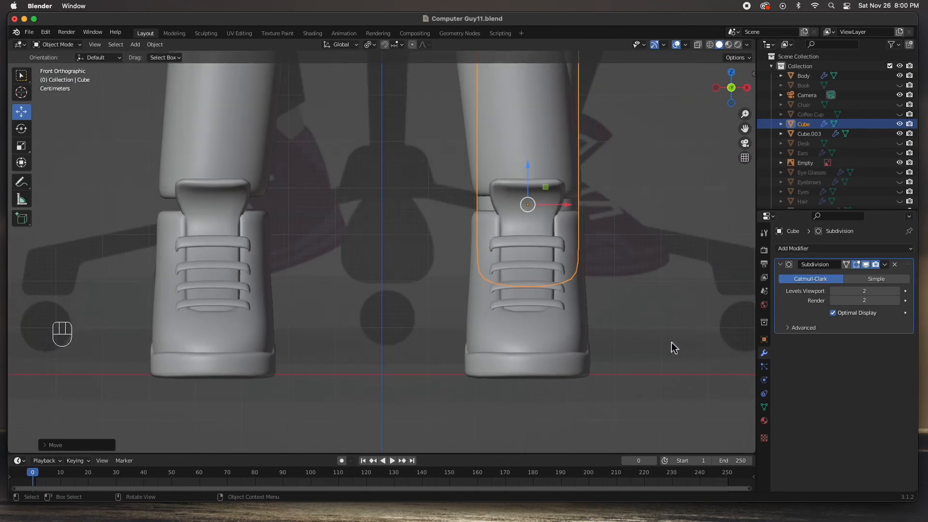
# Scale the ankle down a little more in front view and check its fit around the shoe opening
pyautogui.press('s')
pyautogui.click(663, 337)
pyautogui.moveTo(661, 333); pyautogui.dragTo(624, 312, button='middle')
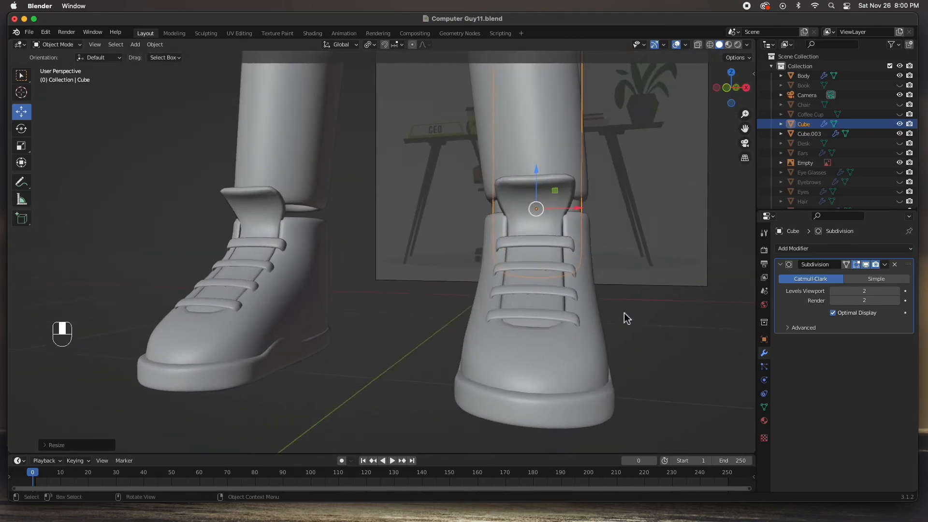
pyautogui.press('KP_2')
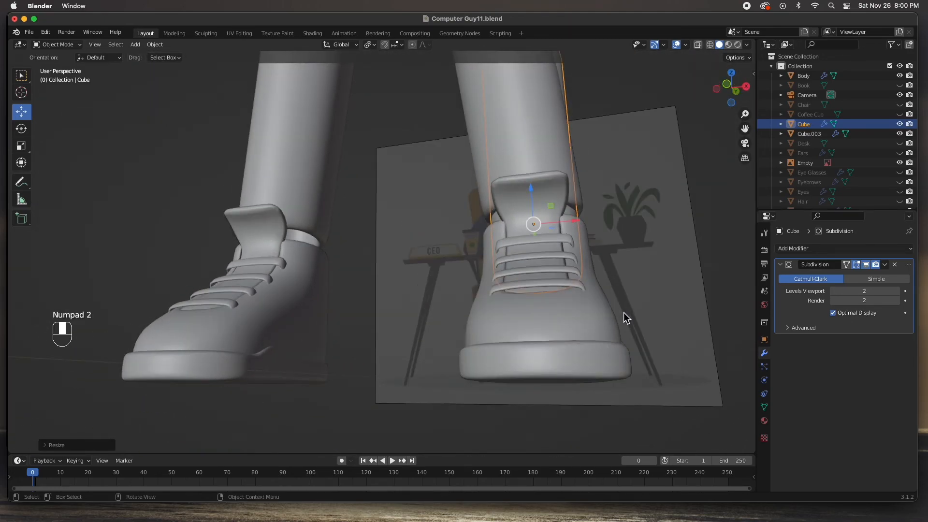
pyautogui.press('KP_1')
pyautogui.scroll(2, 624, 312)
pyautogui.scroll(-2, 622, 310)
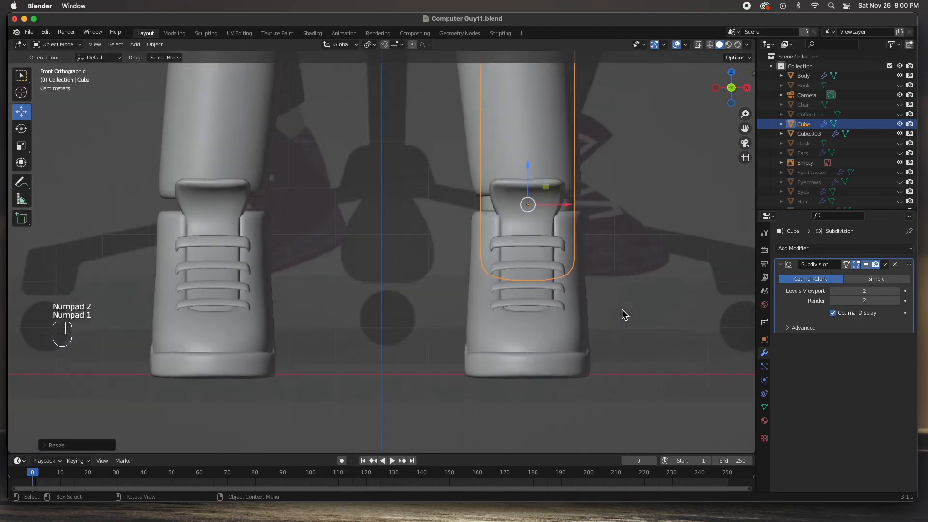
pyautogui.scroll(-3, 622, 310)
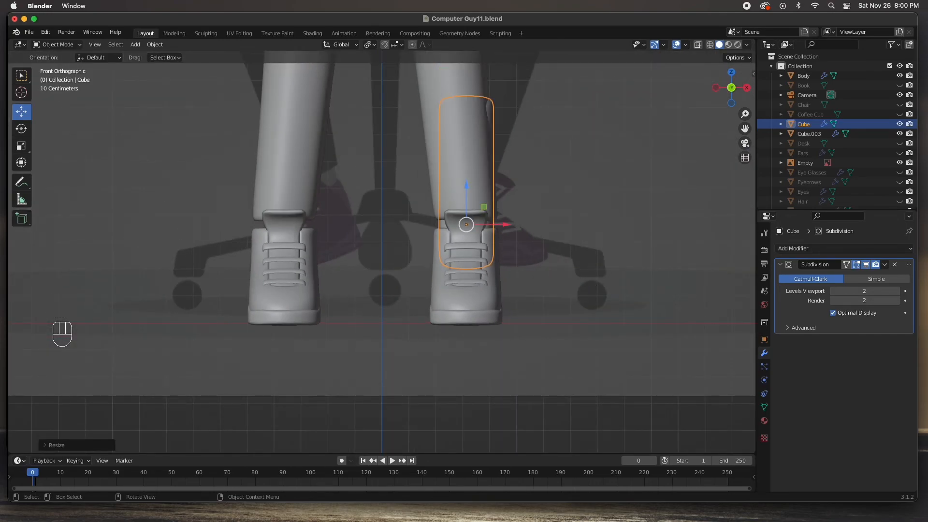
# Lower the ankle's upper vertex loops in Edit Mode with X-ray on, shortening the part inside the trouser leg
pyautogui.press('Tab')
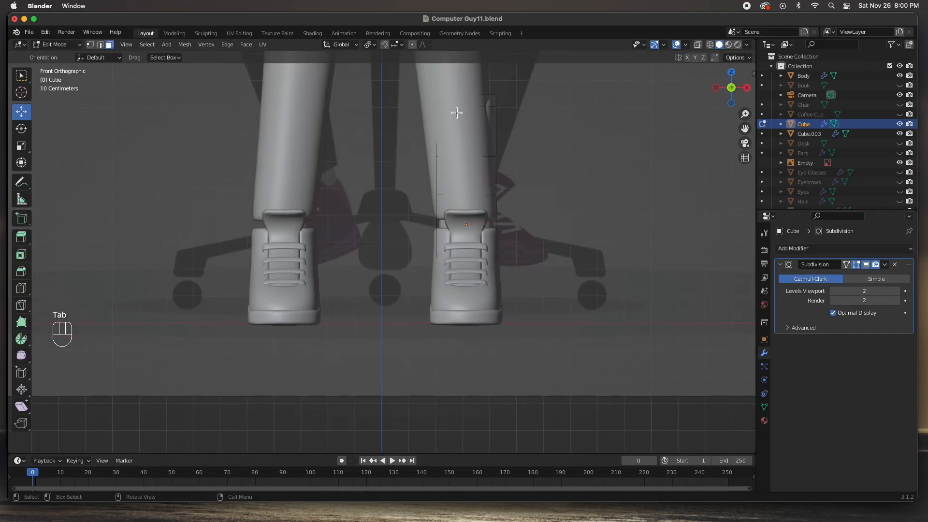
pyautogui.press('super+z')
pyautogui.press('super+z')
pyautogui.moveTo(420, 85); pyautogui.dragTo(513, 198)
pyautogui.moveTo(467, 103); pyautogui.dragTo(472, 139)
pyautogui.moveTo(415, 104); pyautogui.dragTo(524, 201)
pyautogui.moveTo(468, 121); pyautogui.dragTo(469, 140)
pyautogui.moveTo(398, 106); pyautogui.dragTo(515, 170)
pyautogui.moveTo(473, 146); pyautogui.dragTo(466, 163)
# Tilt the ankle's three upper vertex loops to follow the trouser leg, shift them inward and up, and scale them to about 0.87
pyautogui.moveTo(398, 130); pyautogui.dragTo(511, 210)
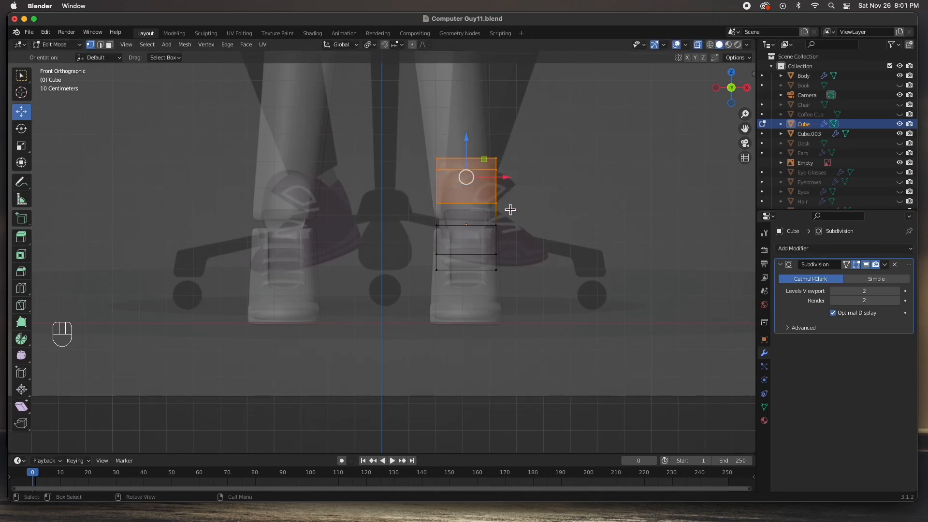
pyautogui.press('r')
pyautogui.click(541, 220)
pyautogui.moveTo(466, 181); pyautogui.dragTo(460, 172)
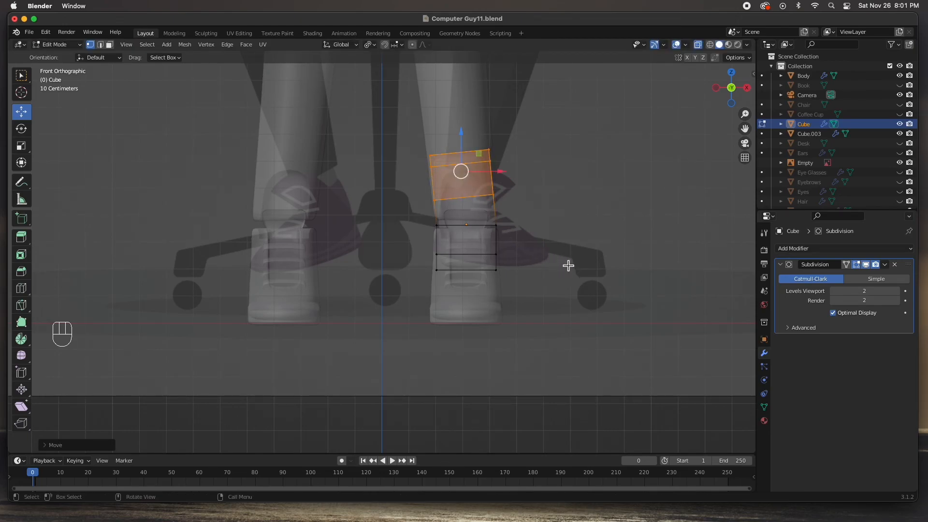
pyautogui.press('s')
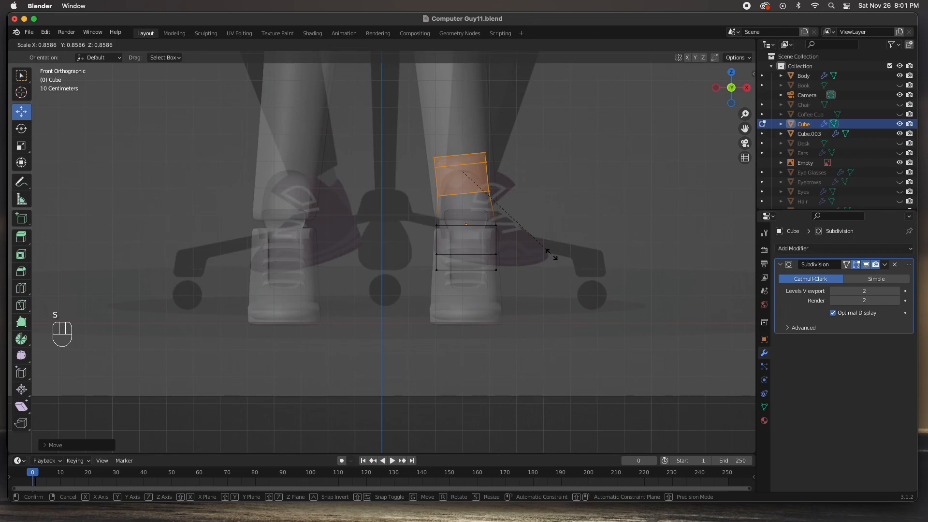
pyautogui.click(553, 255)
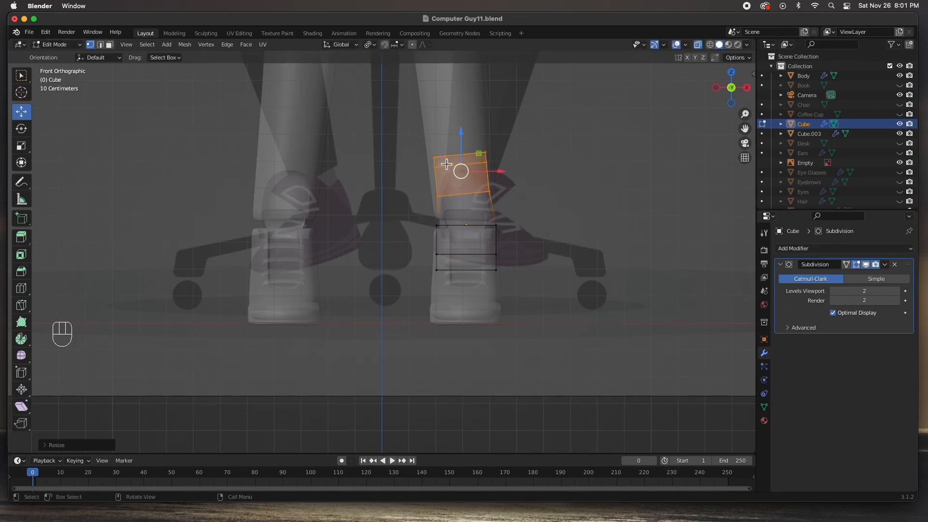
# Scale the ankle's two lowest vertex loops down slightly, and inspect the ankle in Object Mode with X-ray off
pyautogui.moveTo(427, 247); pyautogui.dragTo(526, 296)
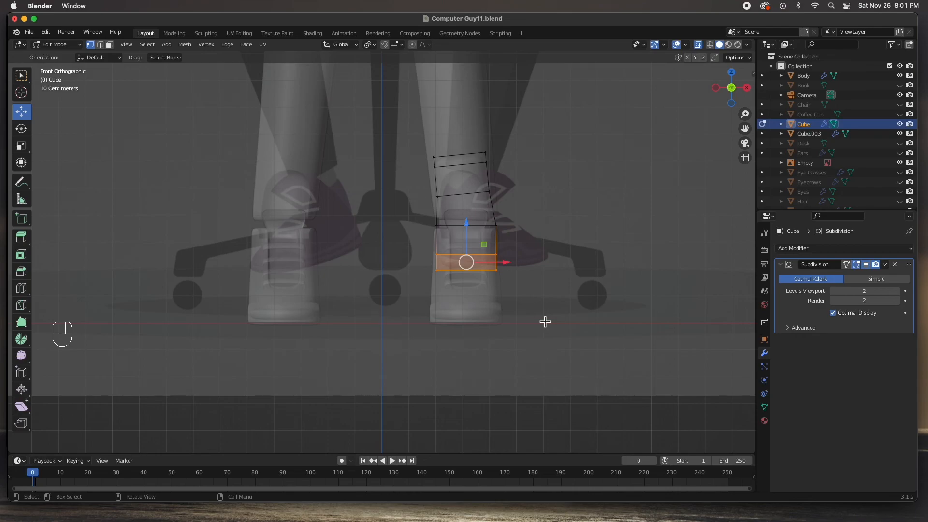
pyautogui.press('s')
pyautogui.click(535, 316)
pyautogui.moveTo(537, 313); pyautogui.dragTo(428, 315, button='middle')
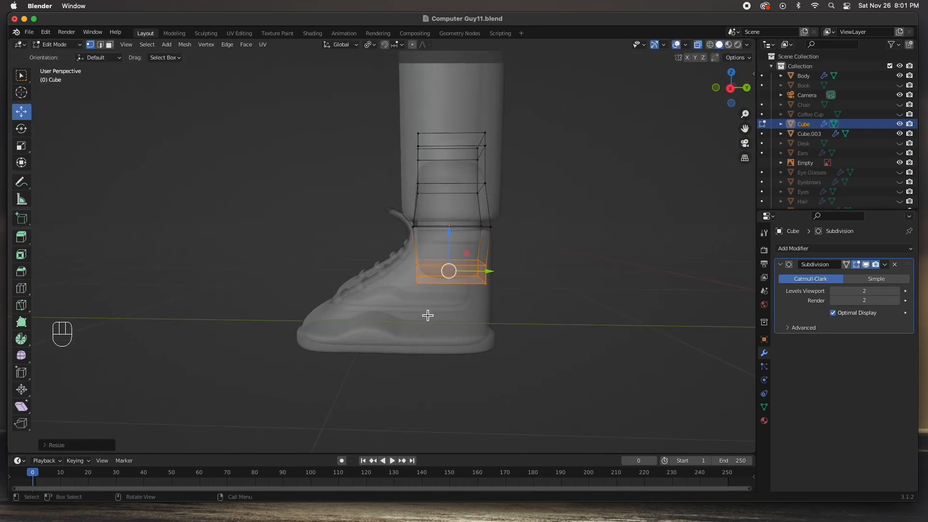
pyautogui.press('Tab')
pyautogui.click(543, 328)
pyautogui.moveTo(543, 328); pyautogui.dragTo(489, 308, button='middle')
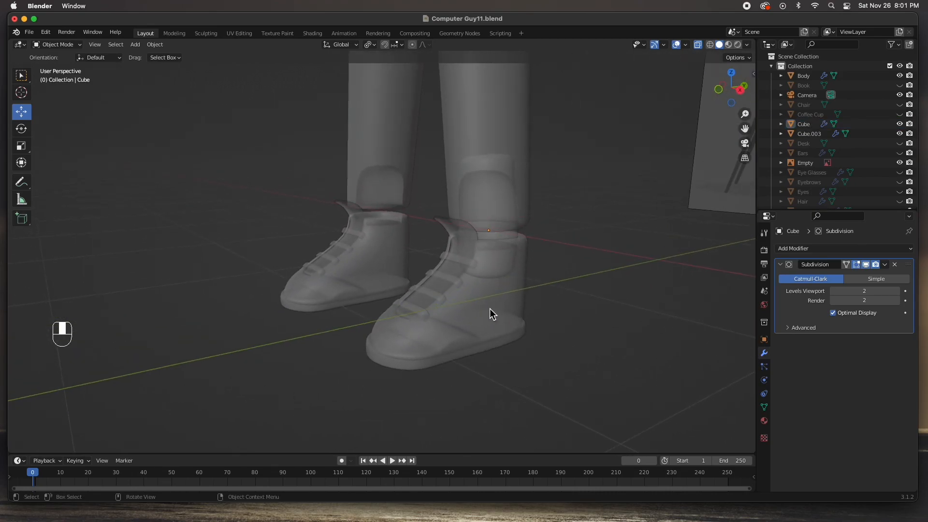
pyautogui.hotkey('alt', 'z')
pyautogui.moveTo(569, 329); pyautogui.dragTo(559, 306, button='middle')
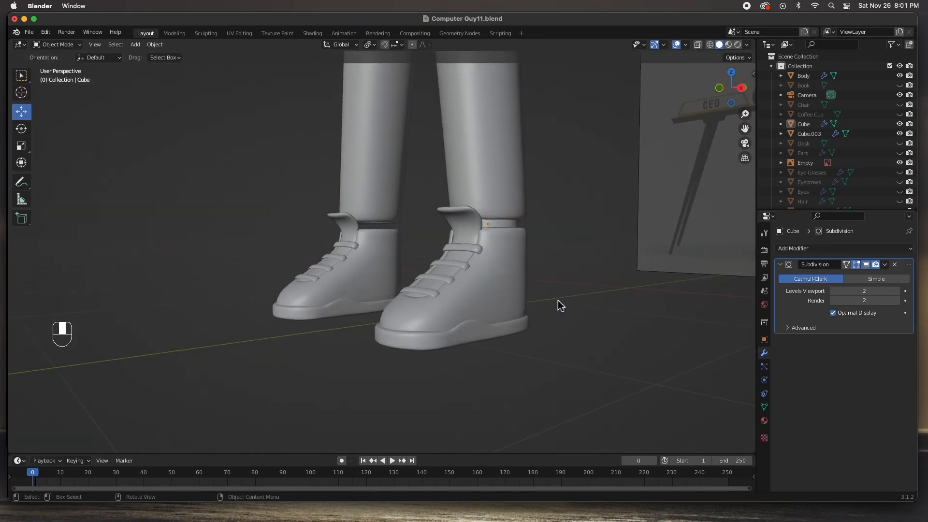
# Add a Mirror modifier on X to the ankle with Body as the mirror object, and inspect the whole figure
pyautogui.click(506, 222)
pyautogui.moveTo(515, 262); pyautogui.dragTo(566, 278, button='middle')
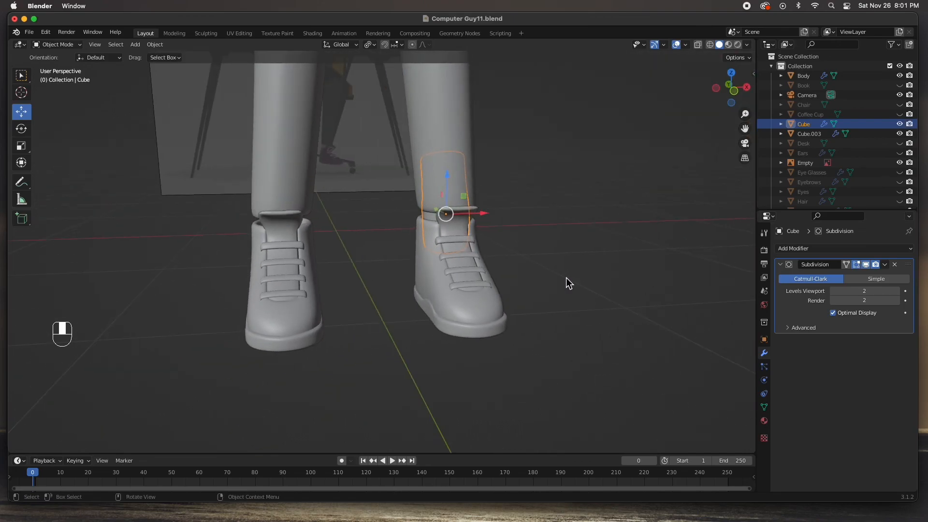
pyautogui.press('KP_1')
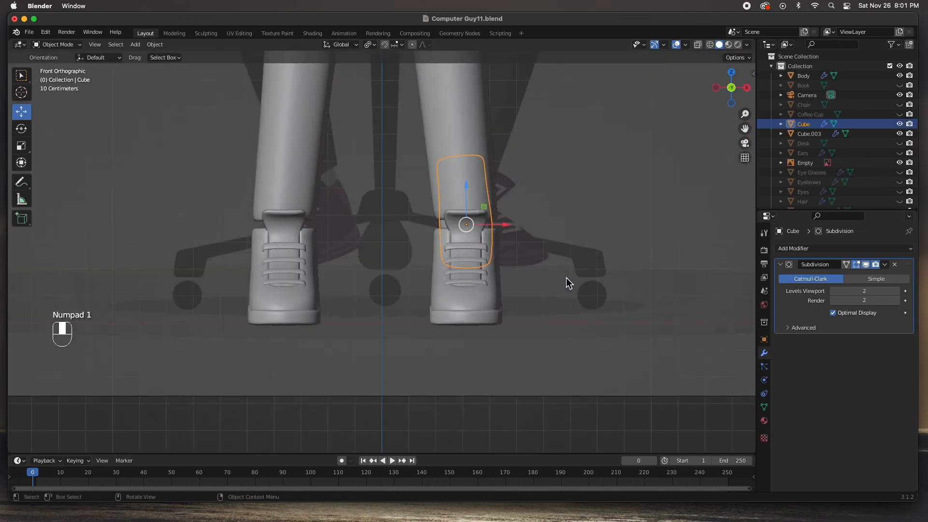
pyautogui.click(813, 249)
pyautogui.click(720, 363)
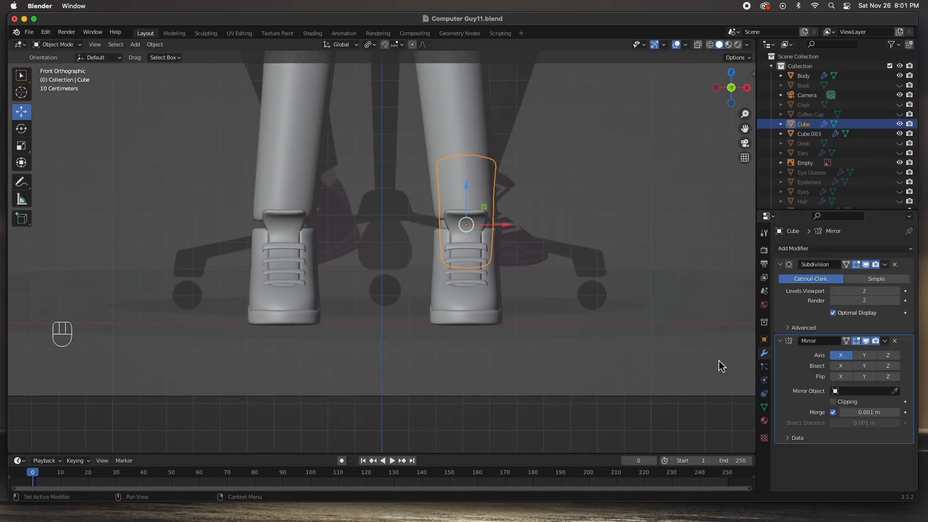
pyautogui.click(894, 391)
pyautogui.click(447, 101)
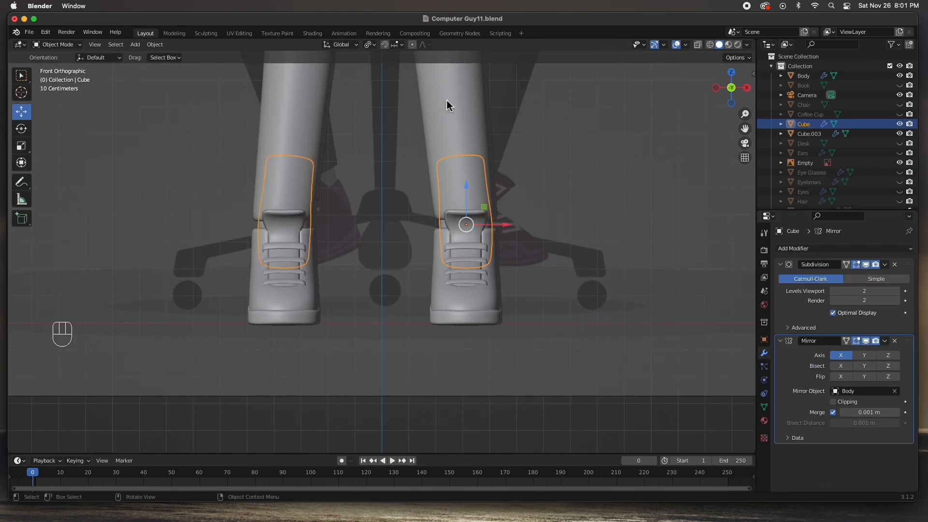
pyautogui.click(21, 74)
pyautogui.click(143, 177)
pyautogui.scroll(-4, 207, 200)
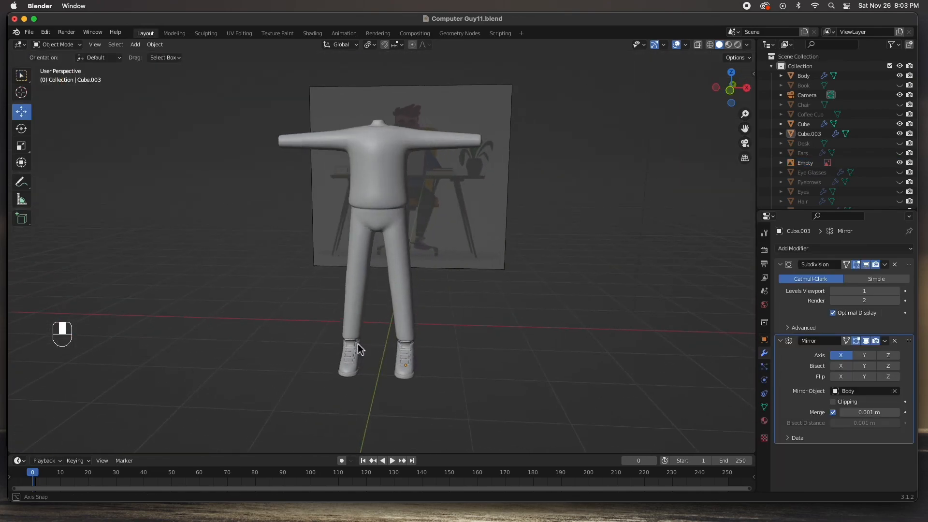
pyautogui.moveTo(358, 344); pyautogui.dragTo(340, 354, button='middle')
pyautogui.moveTo(460, 376); pyautogui.dragTo(451, 354, button='middle')
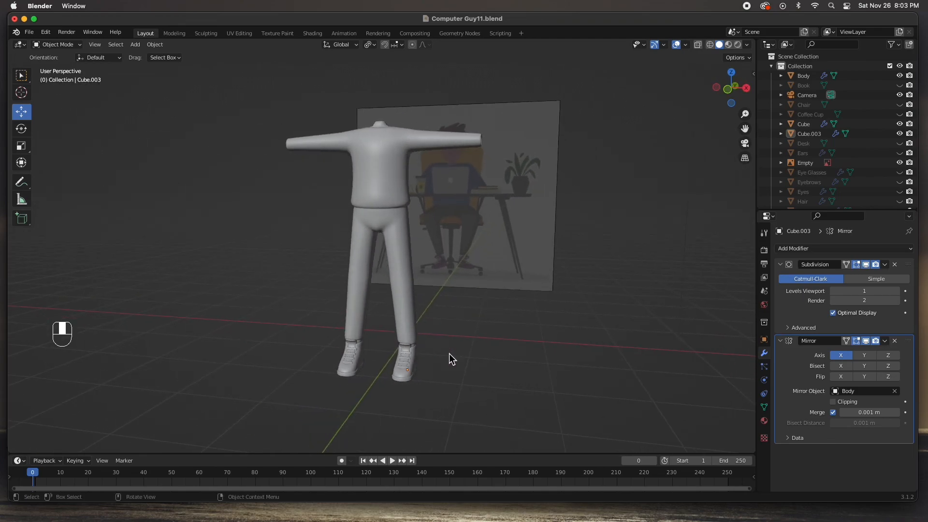